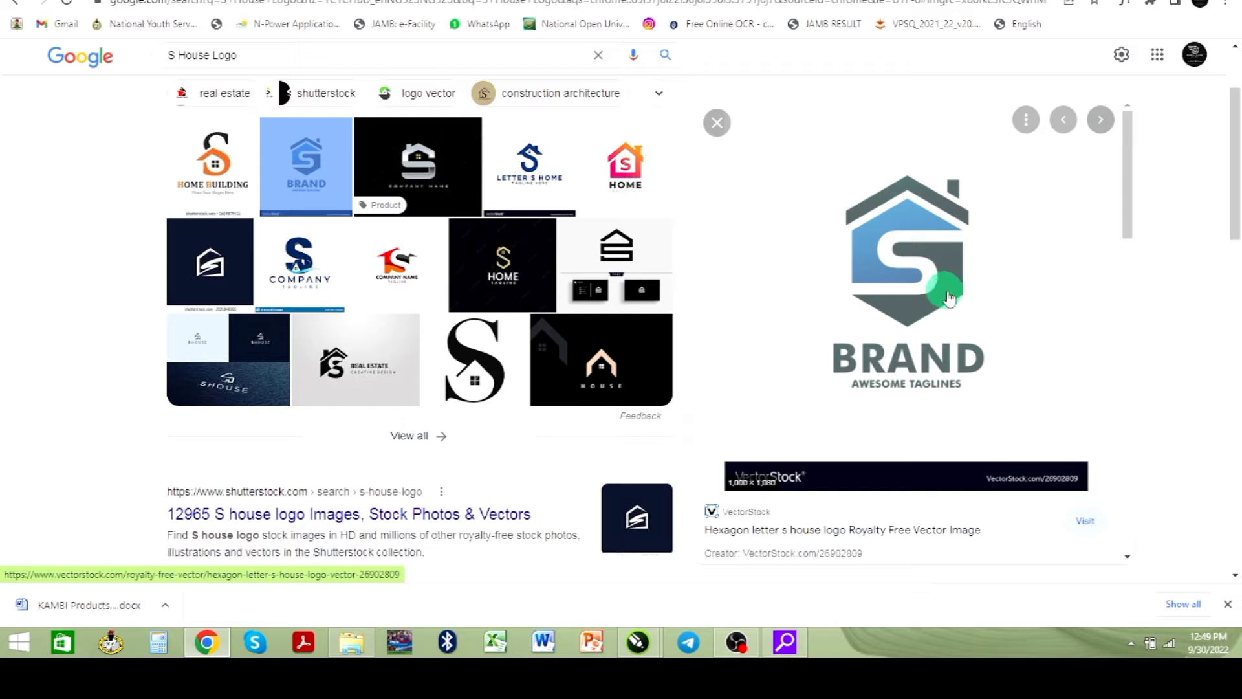
Step: Copy the enlarged hexagon S house logo image from the search results and paste it into a new CorelDRAW document
right_click(933, 266)
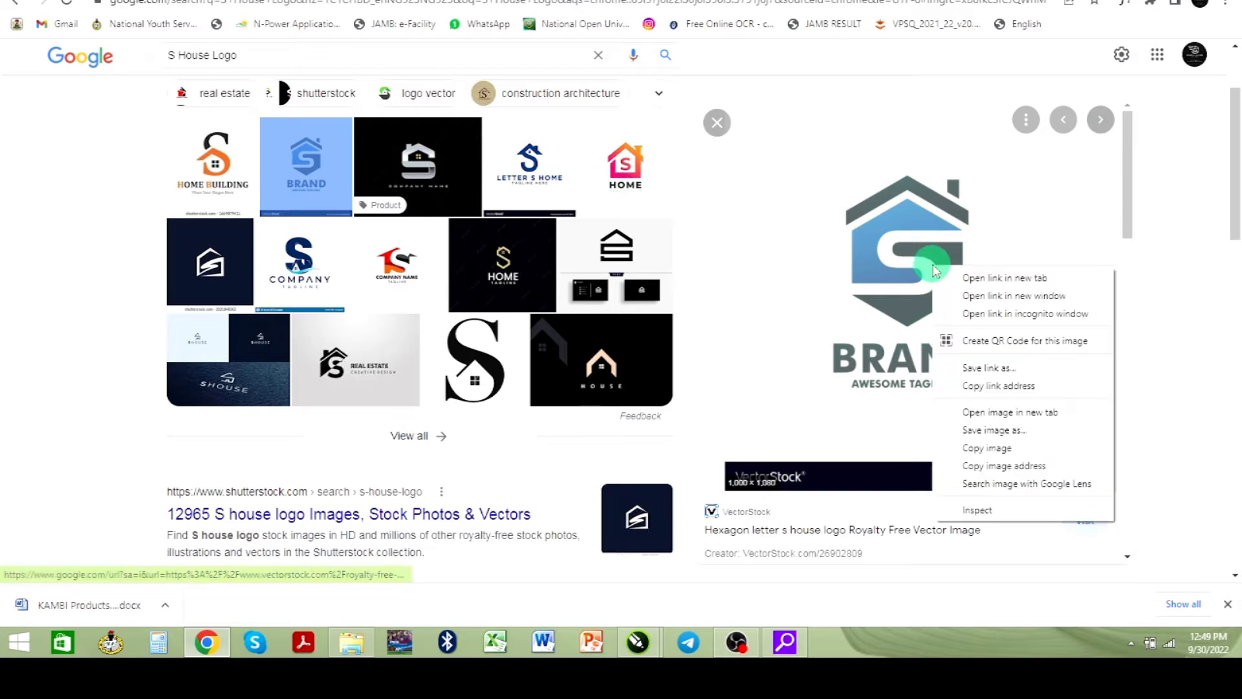
click(998, 450)
key(alt+Tab)
key(Tab)
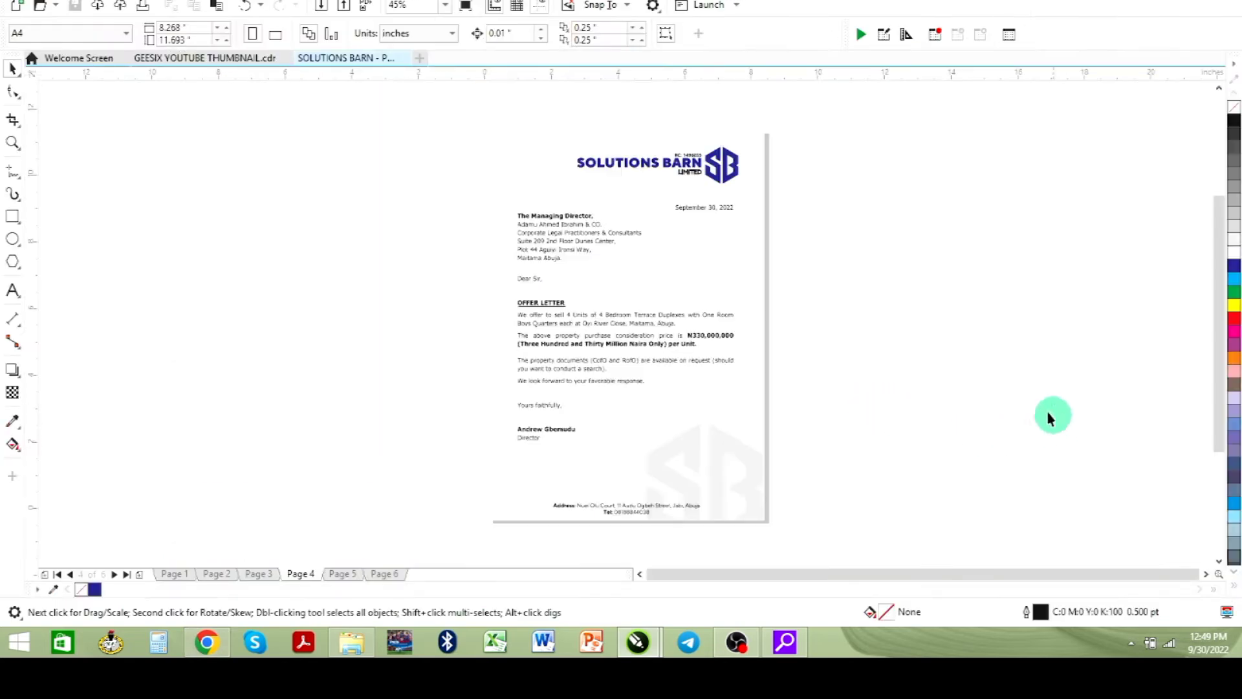
key(ctrl+n)
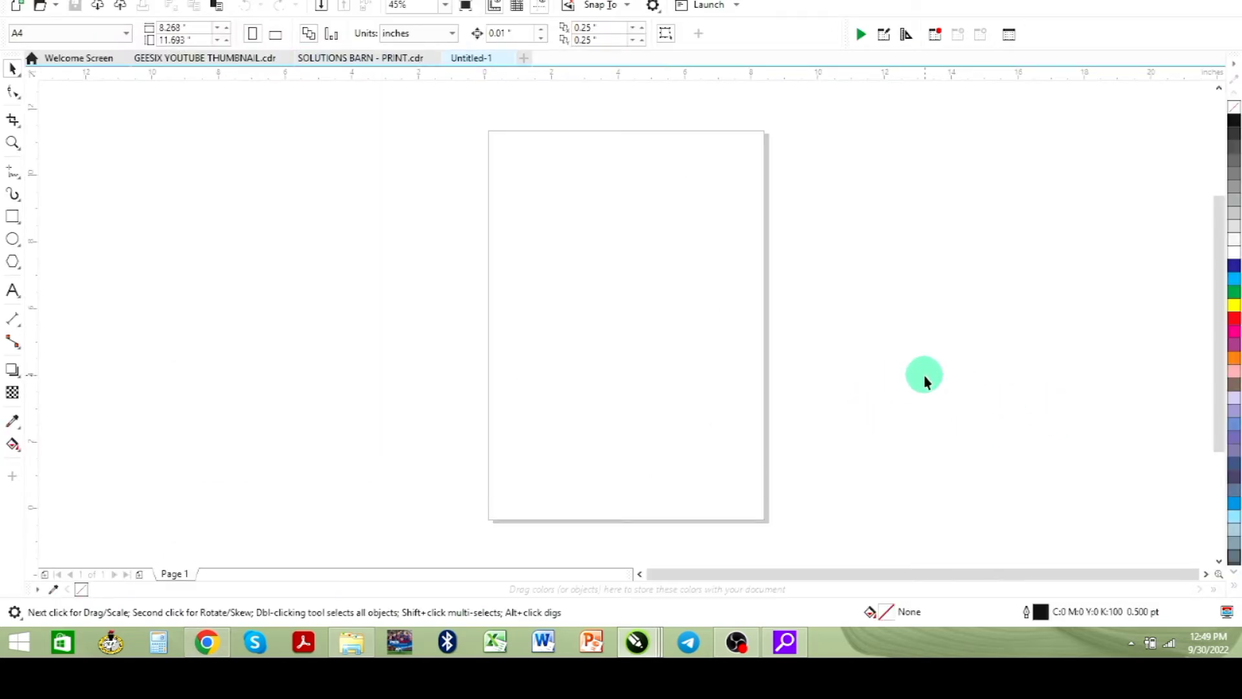
key(ctrl+v)
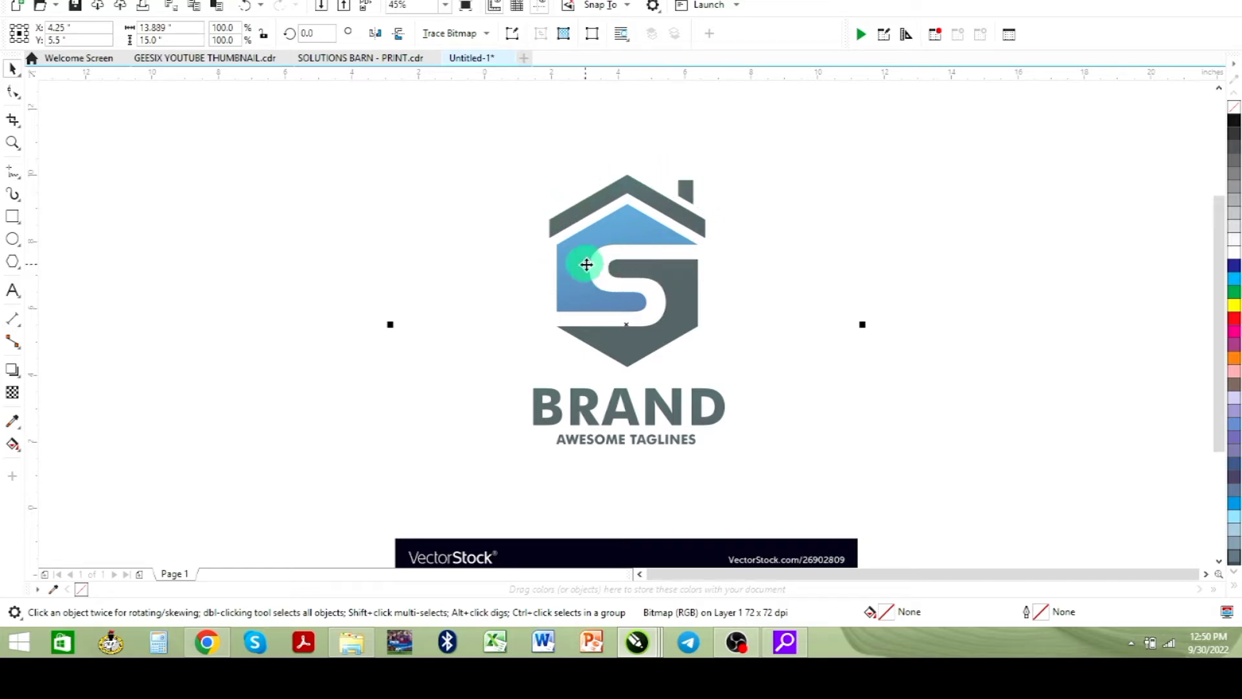
drag(583, 284, 676, 366)
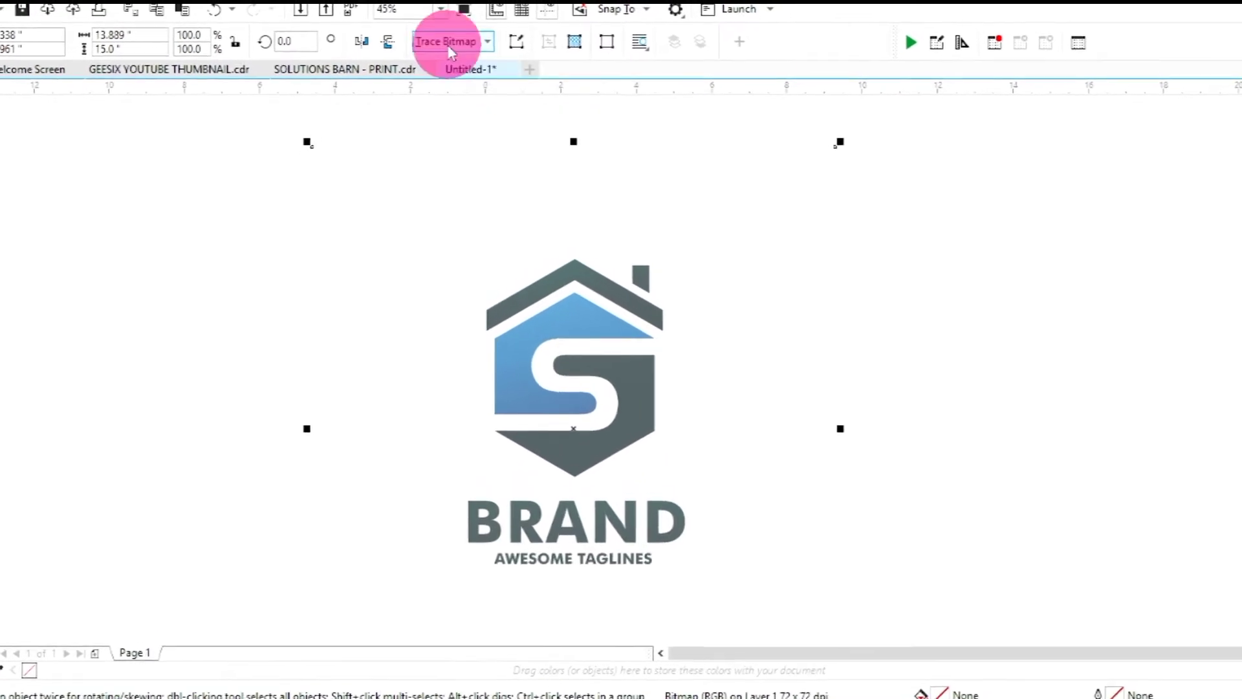
click(447, 40)
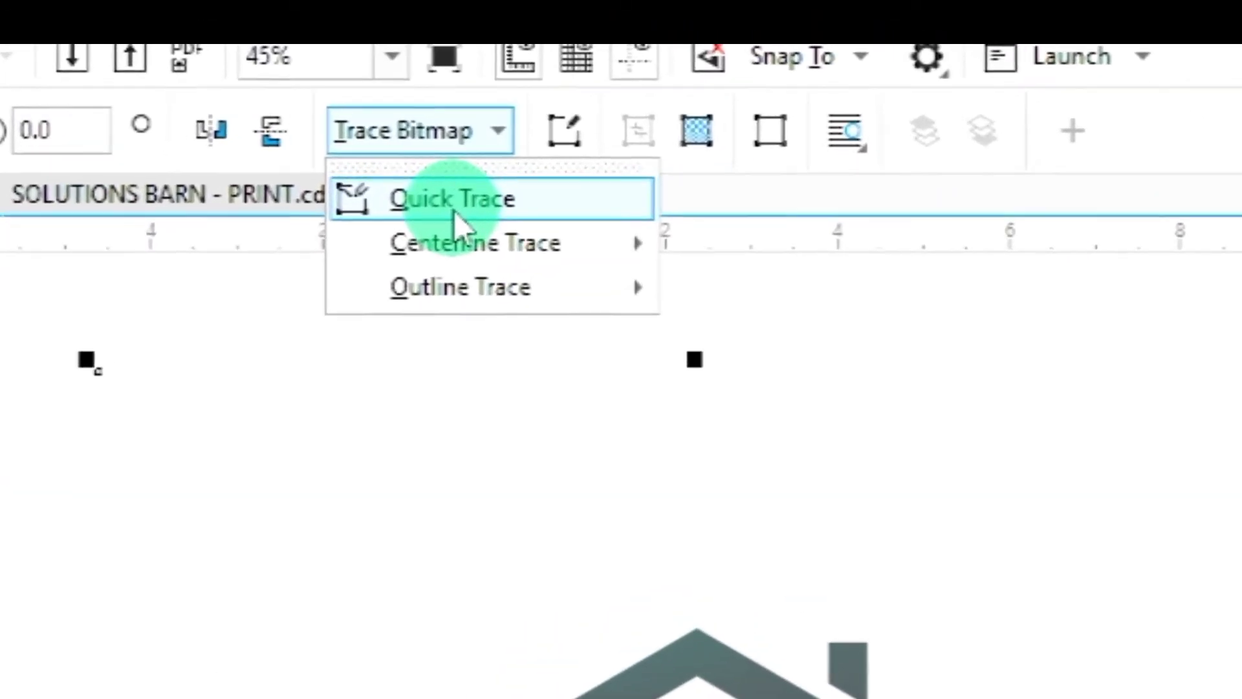
mouse_move(432, 245)
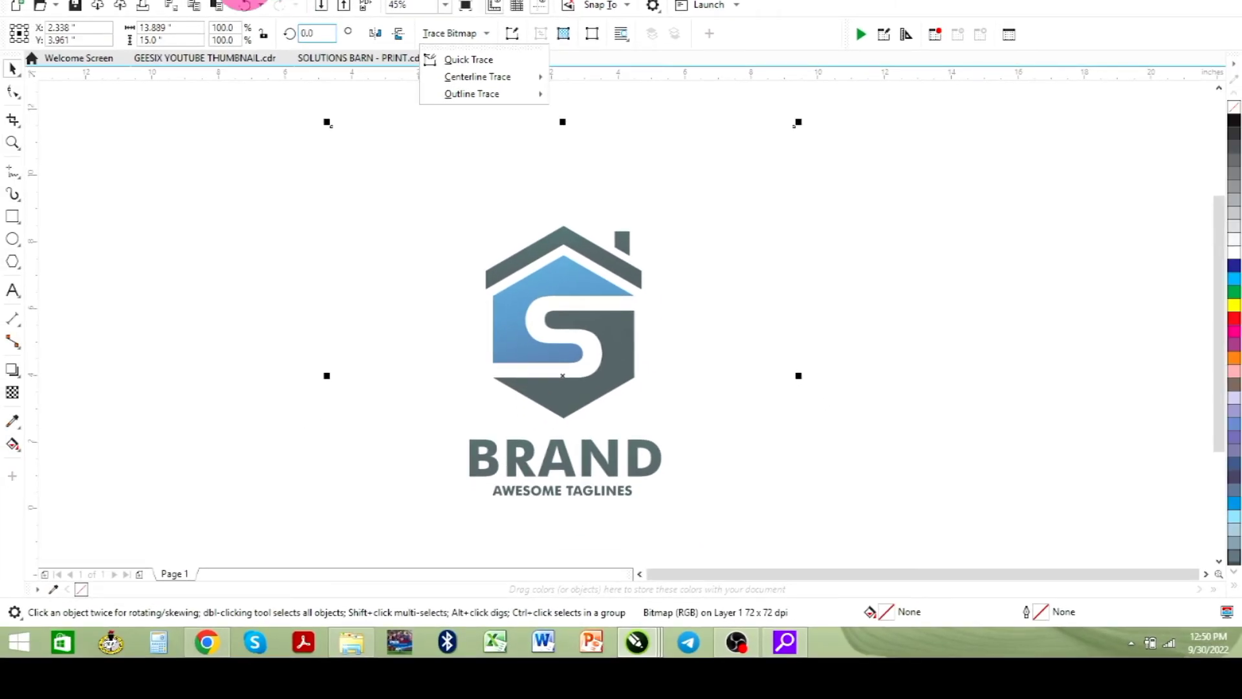
click(245, 0)
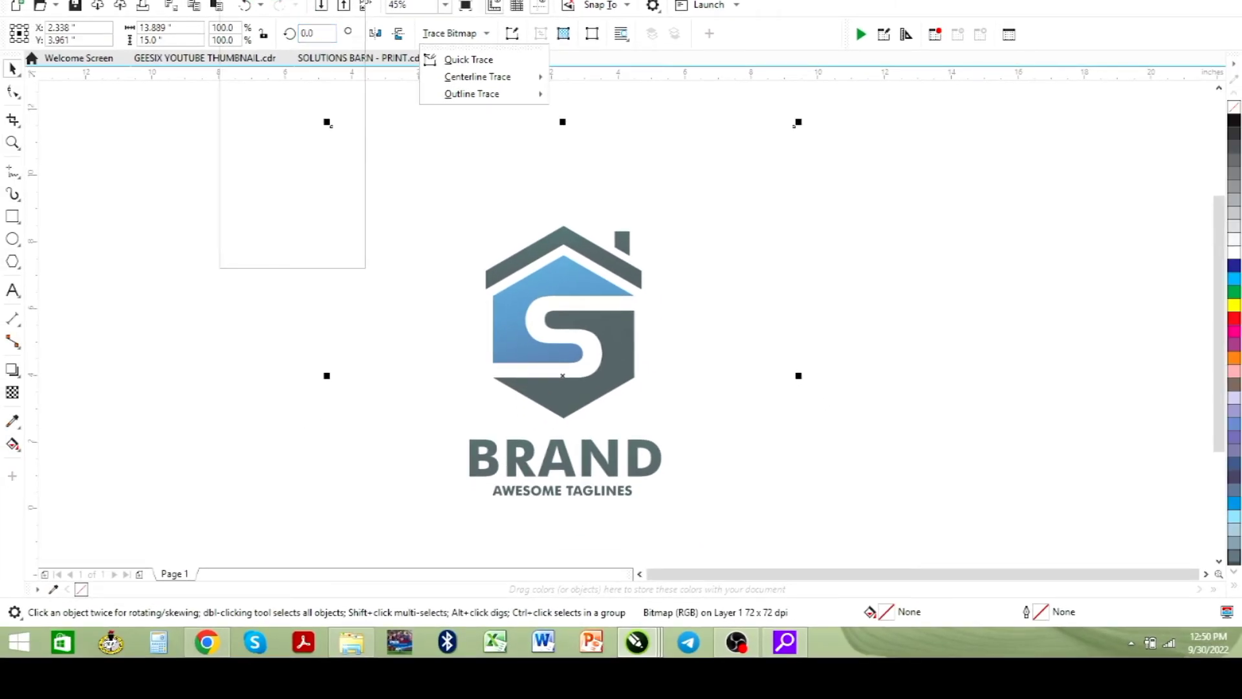
click(274, 2)
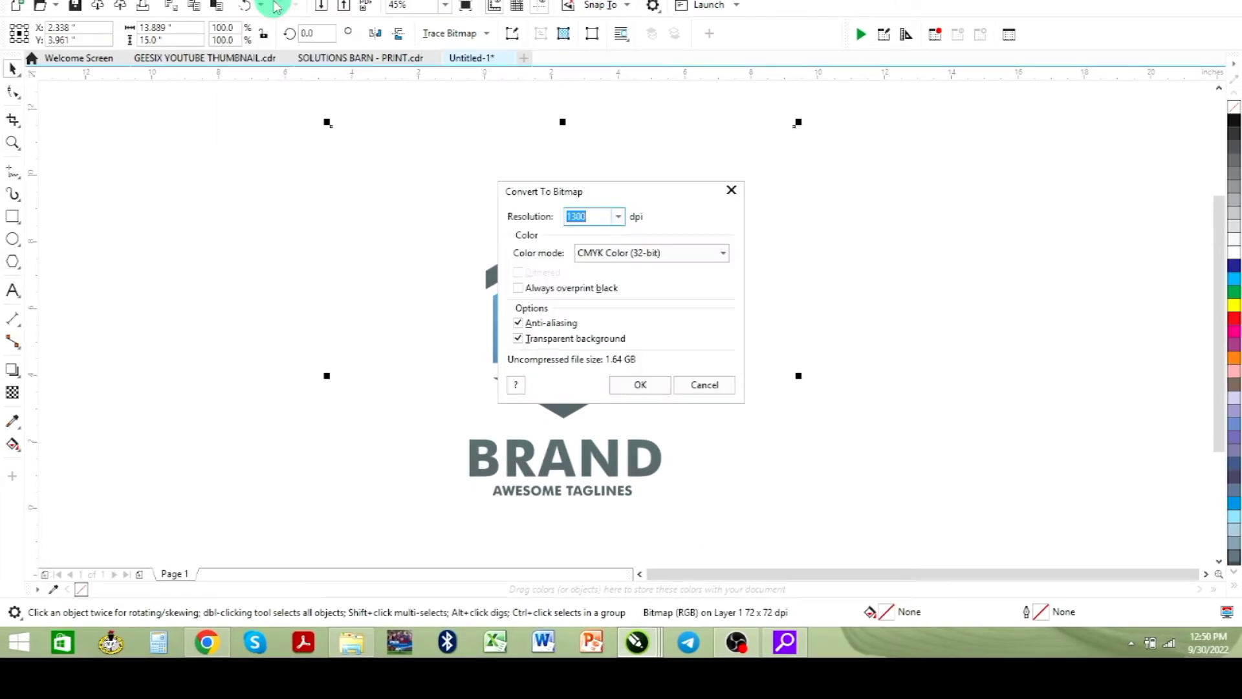
click(569, 216)
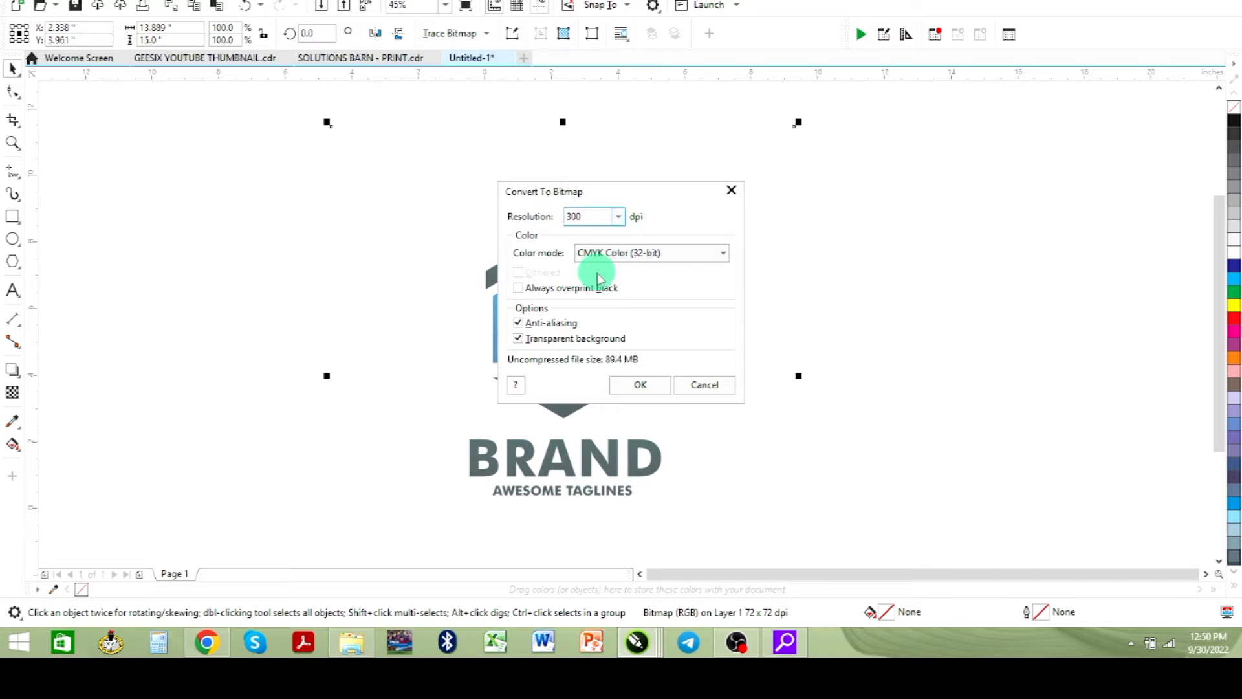
double_click(579, 220)
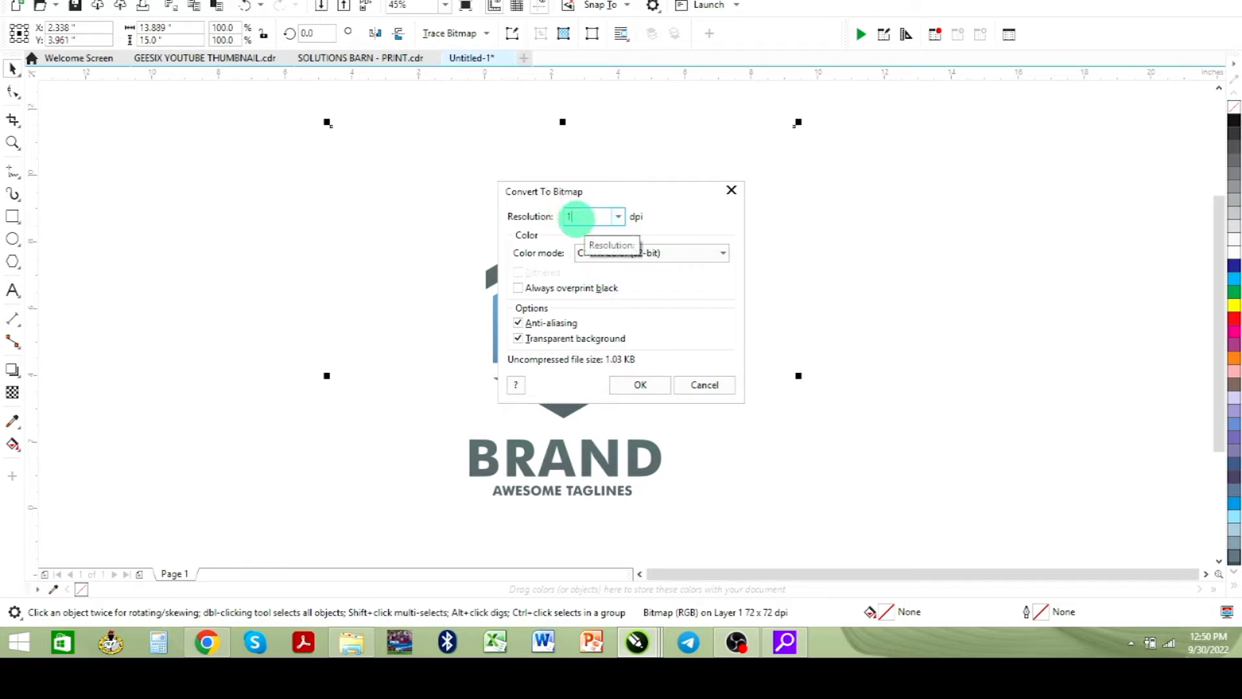
click(703, 385)
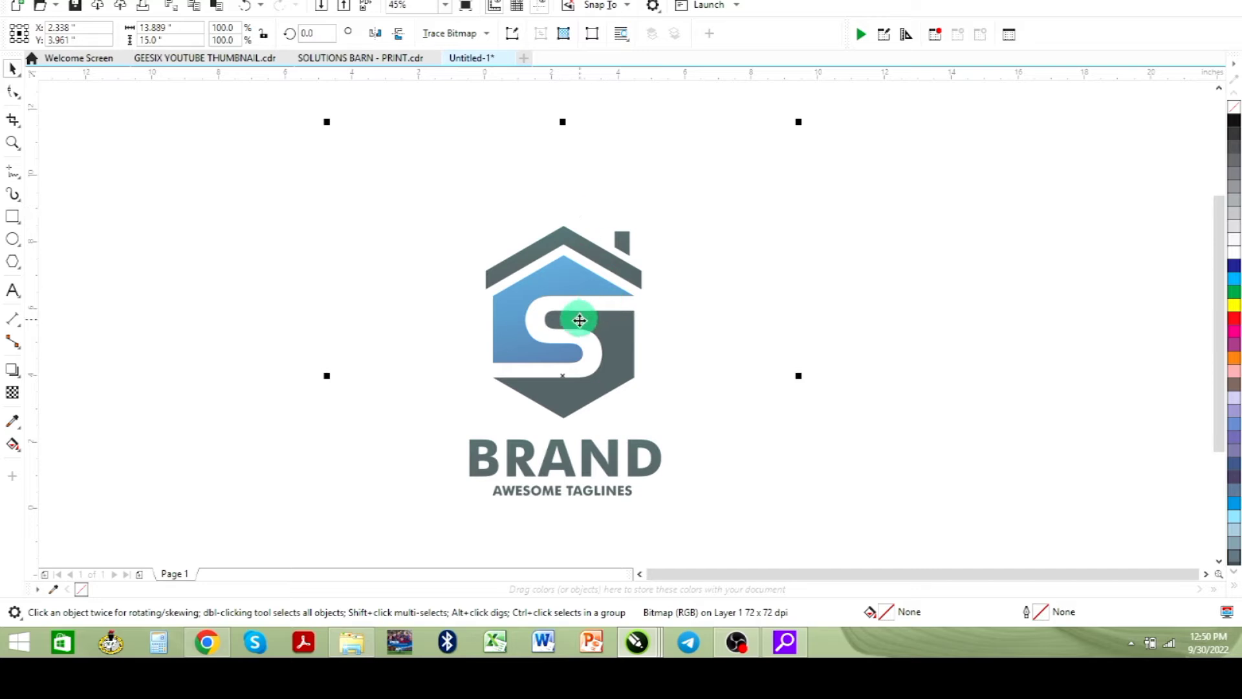
Step: Convert the pasted logo bitmap to vector shapes with Quick Trace
click(455, 36)
mouse_move(472, 94)
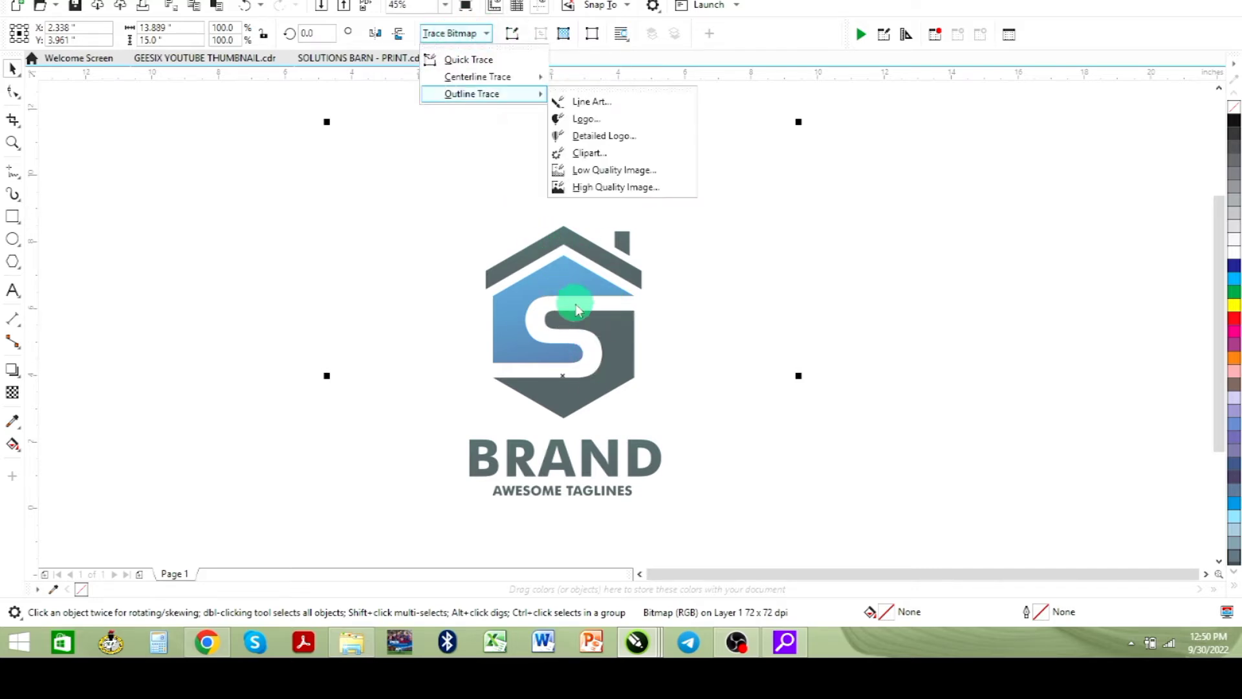
click(476, 58)
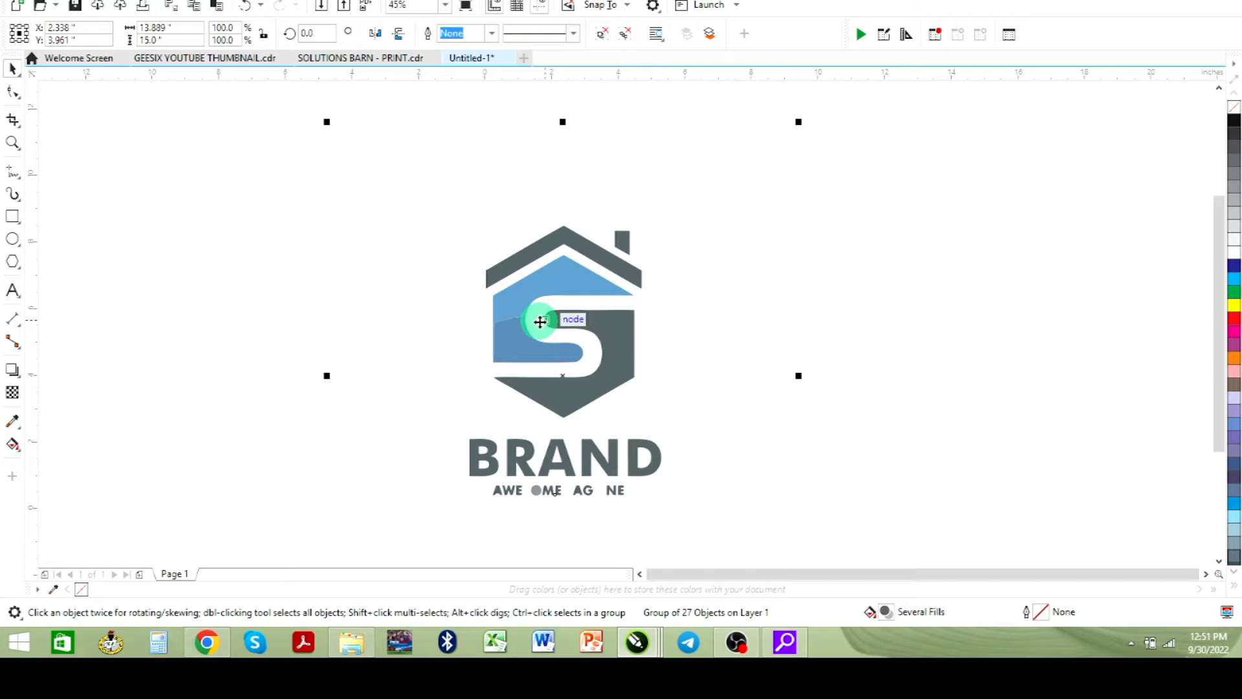
Step: Move the traced logo and the original bitmap apart, and delete the original bitmap
mouse_move(547, 290)
mouse_down()
mouse_move(569, 278)
mouse_move(776, 299)
mouse_up()
mouse_move(494, 297)
mouse_down()
mouse_move(339, 277)
mouse_move(321, 288)
mouse_up()
drag(387, 312, 379, 307)
mouse_move(833, 370)
mouse_down()
mouse_move(840, 349)
mouse_move(826, 351)
mouse_up()
click(386, 278)
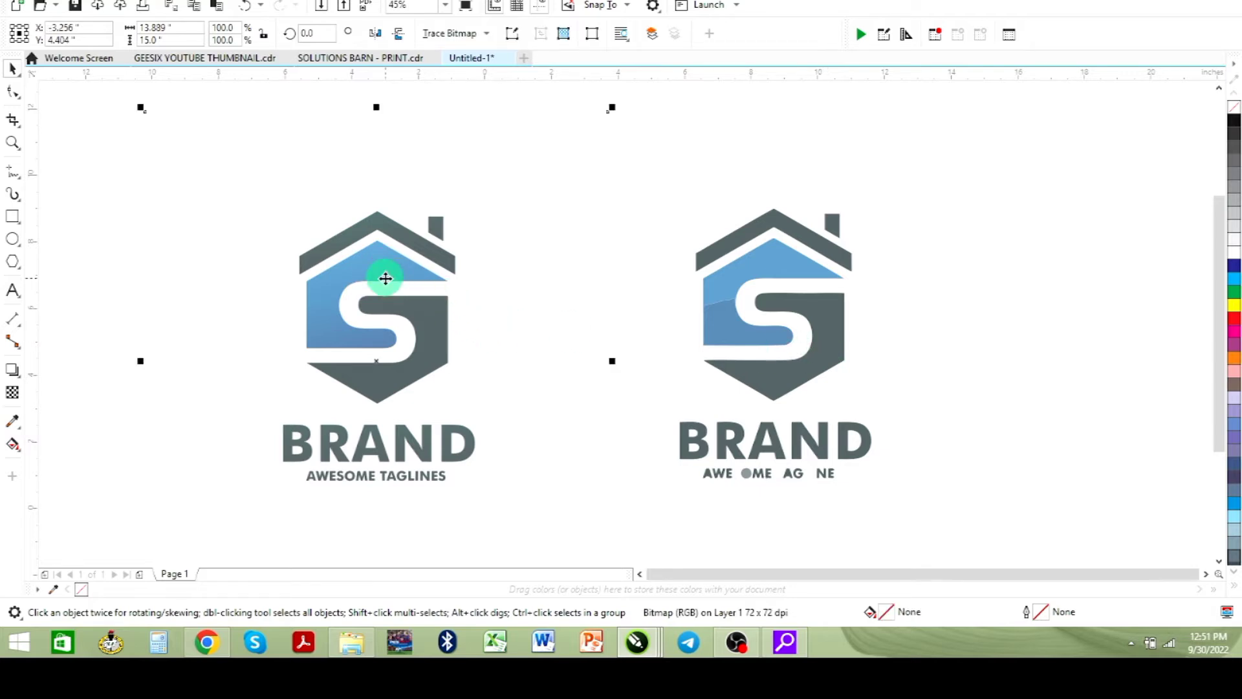
key(Delete)
Step: Ungroup the traced logo and delete its white background shape, the BRAND lettering and the tagline
mouse_move(666, 294)
mouse_down()
mouse_move(544, 309)
mouse_move(515, 294)
mouse_move(527, 297)
mouse_up()
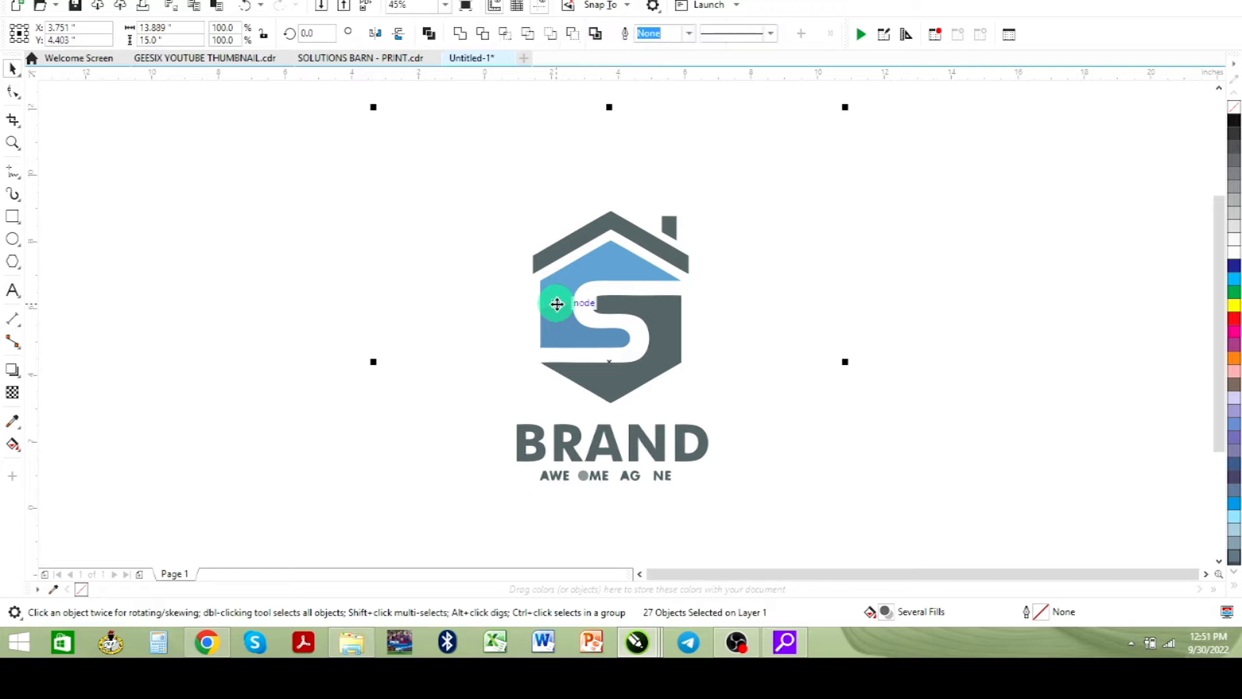
click(218, 186)
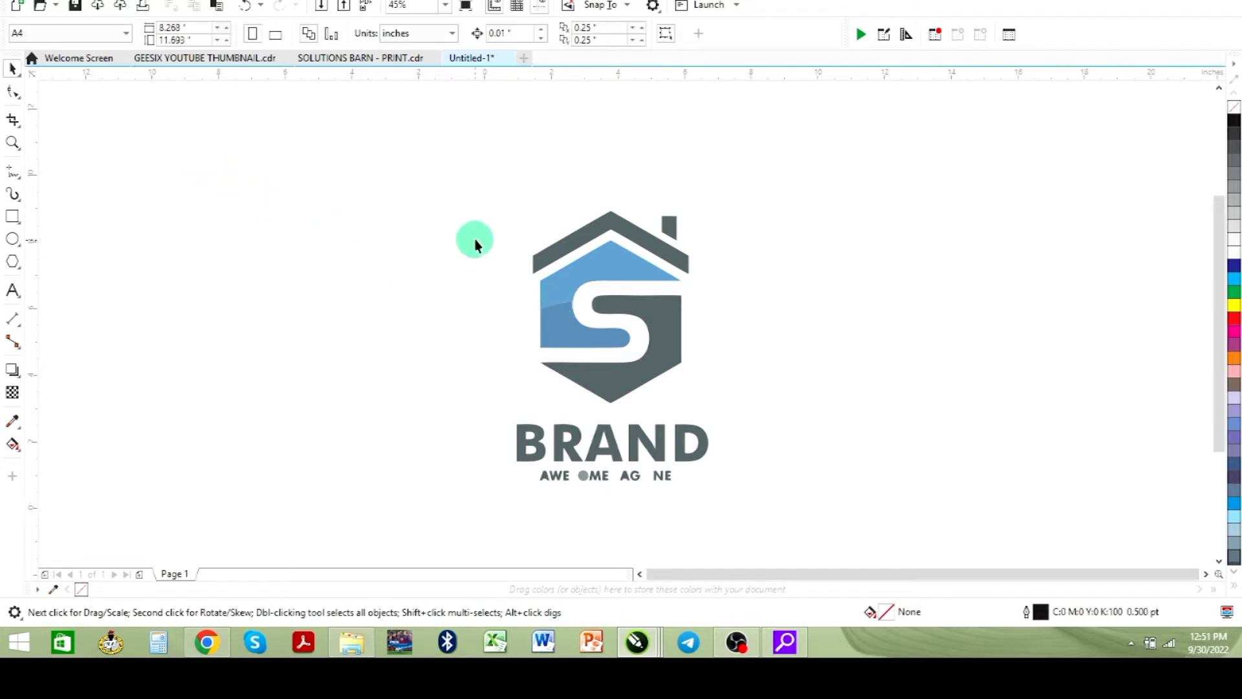
click(367, 291)
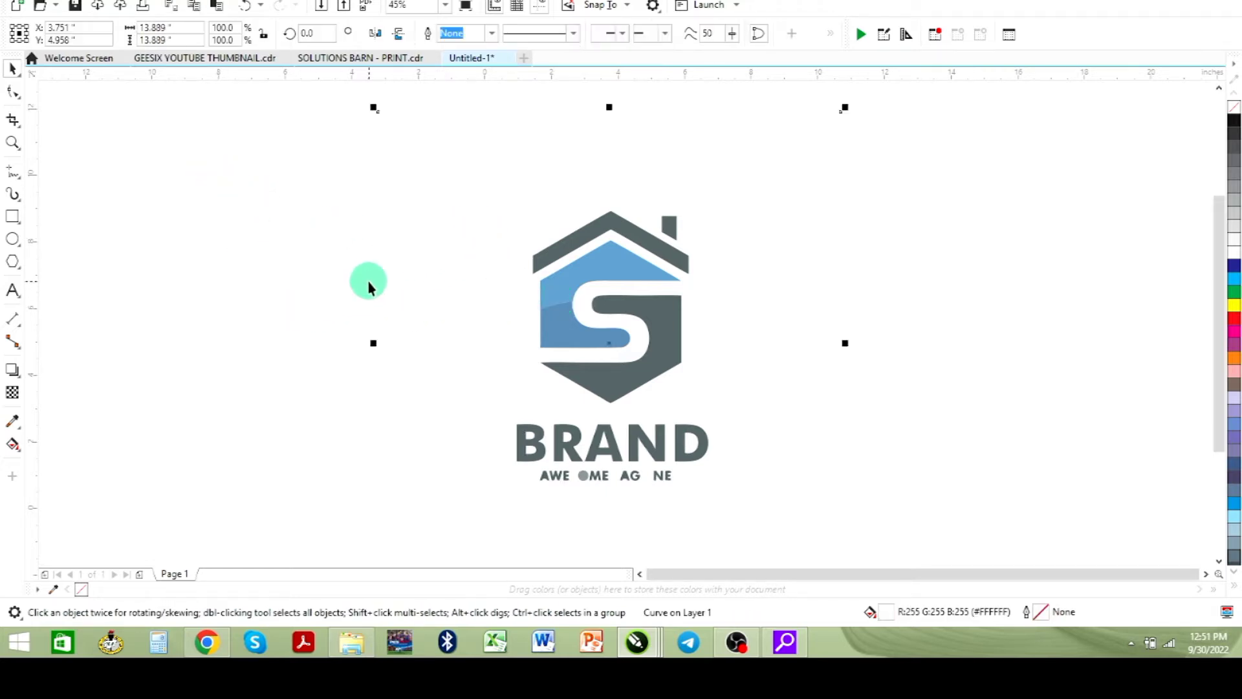
key(Delete)
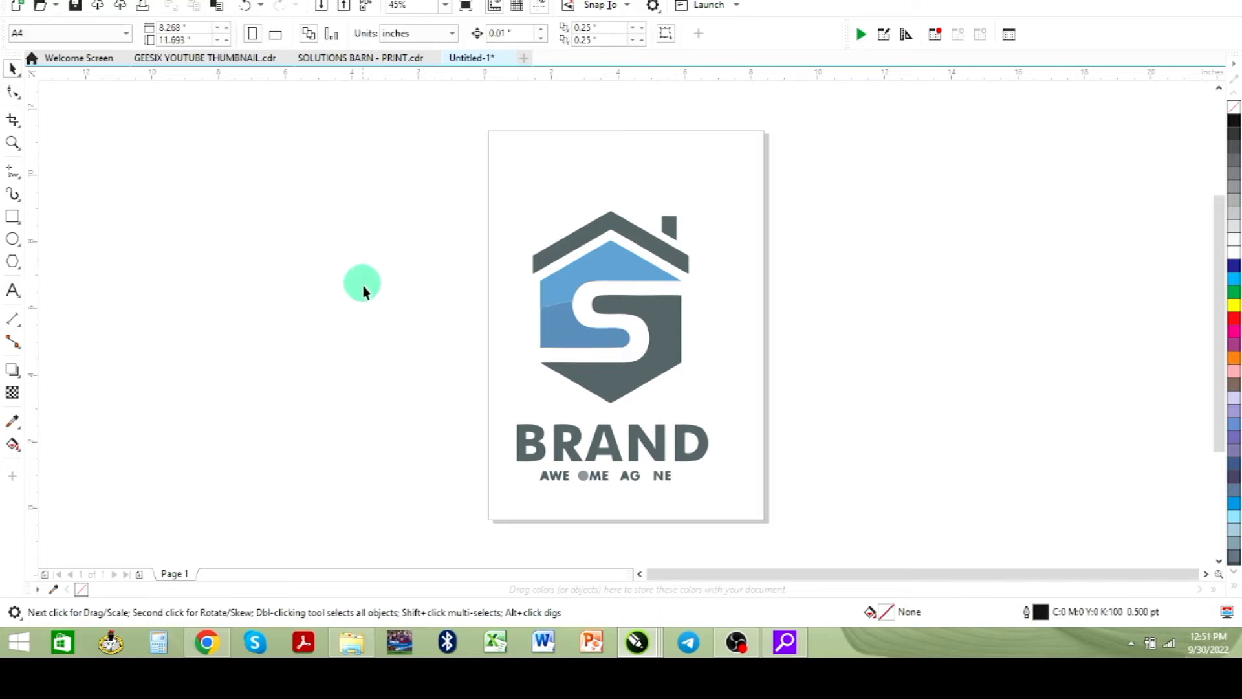
drag(439, 412, 802, 515)
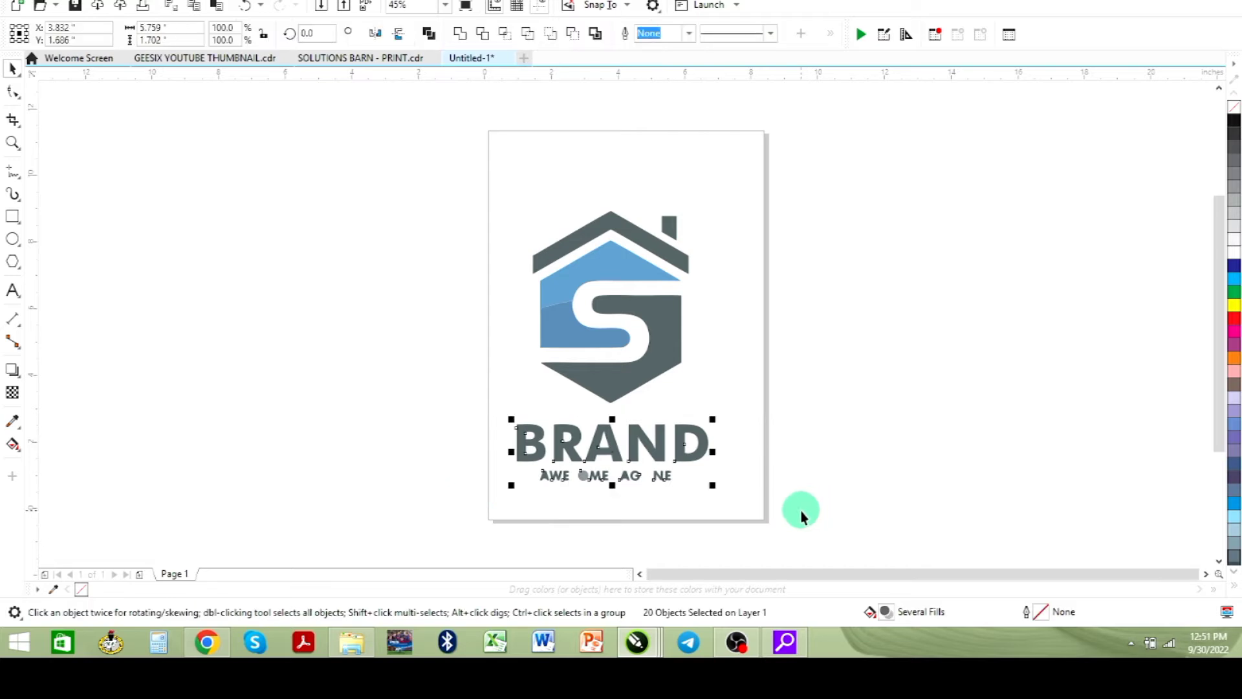
key(Delete)
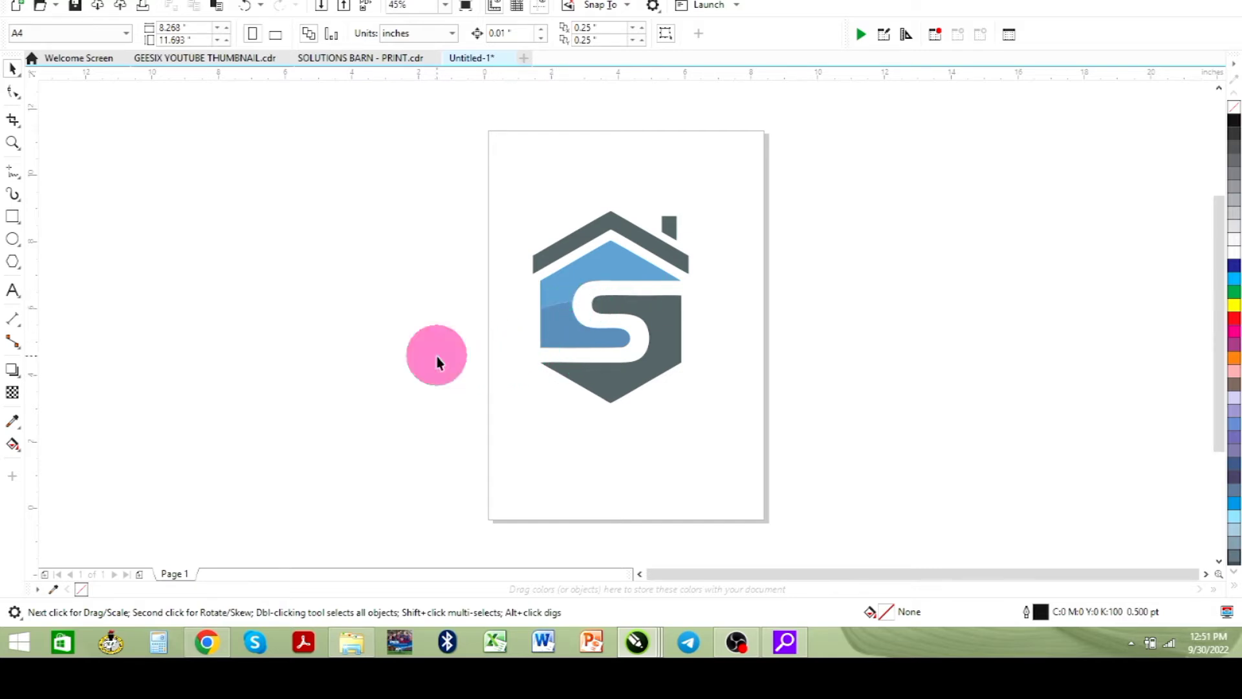
Step: Try moving the darker blue piece out of the house logo, and undo the move
drag(569, 346, 439, 377)
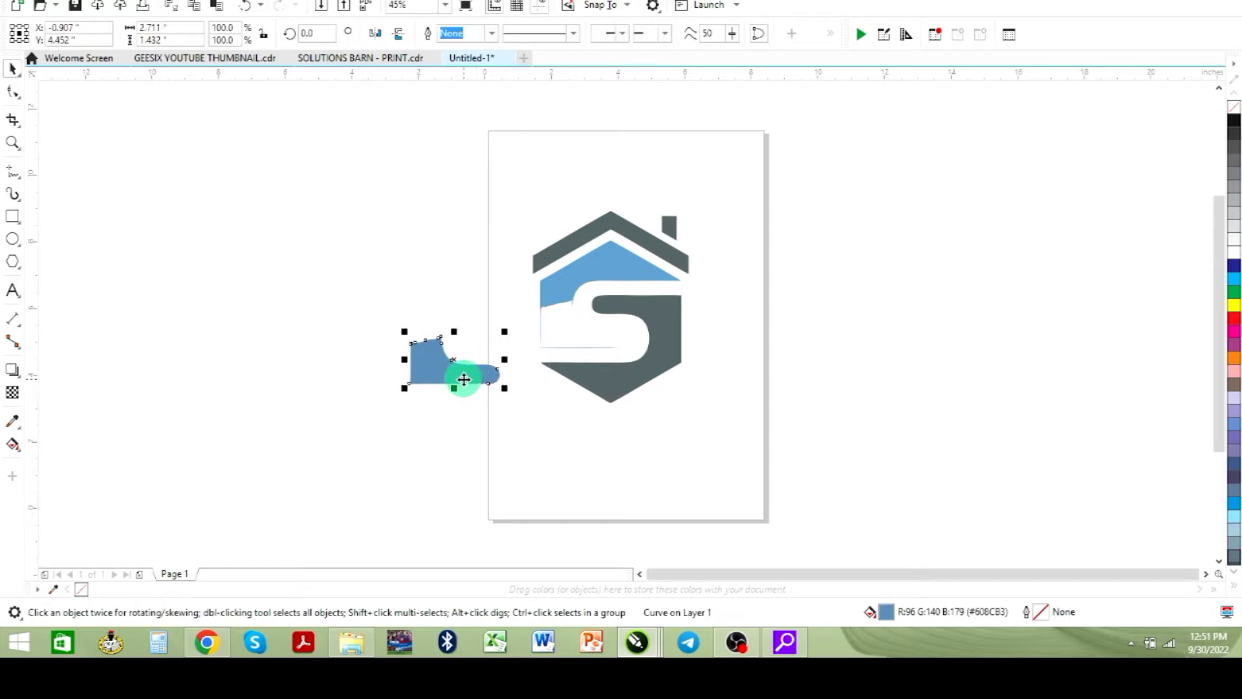
key(ctrl+z)
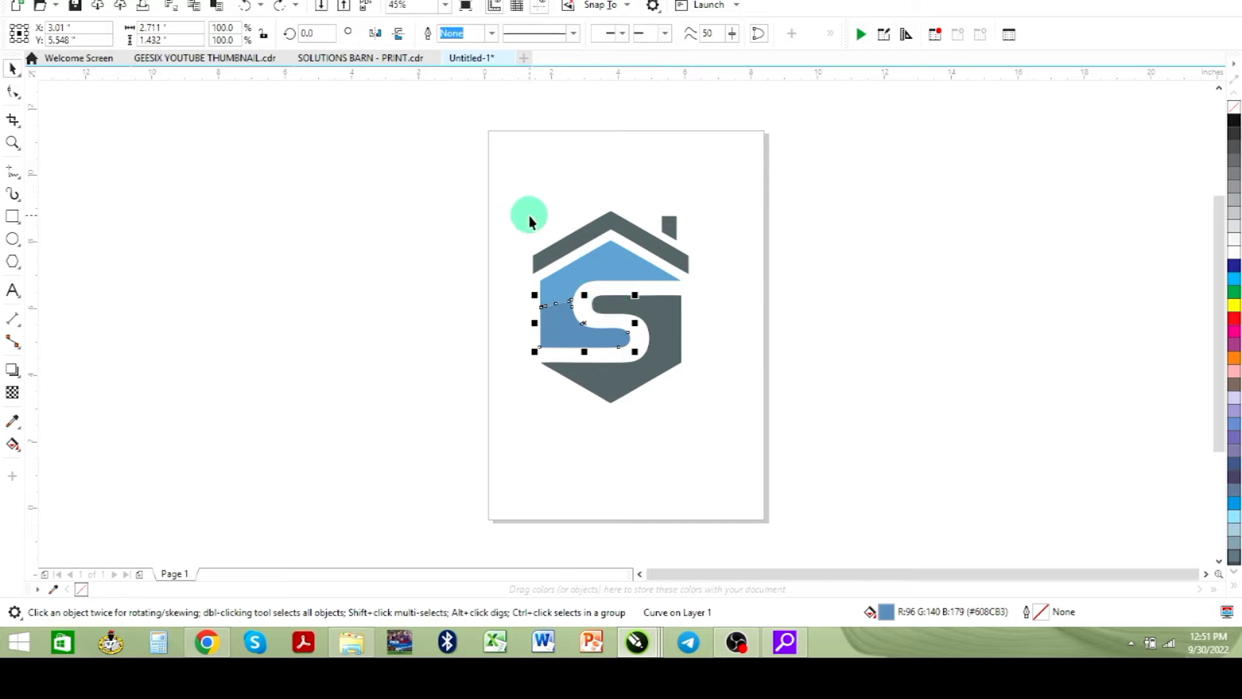
Step: Create a boundary curve around all the house logo pieces, place it beside the page, and delete the coloured pieces
drag(472, 174, 695, 374)
drag(765, 433, 761, 433)
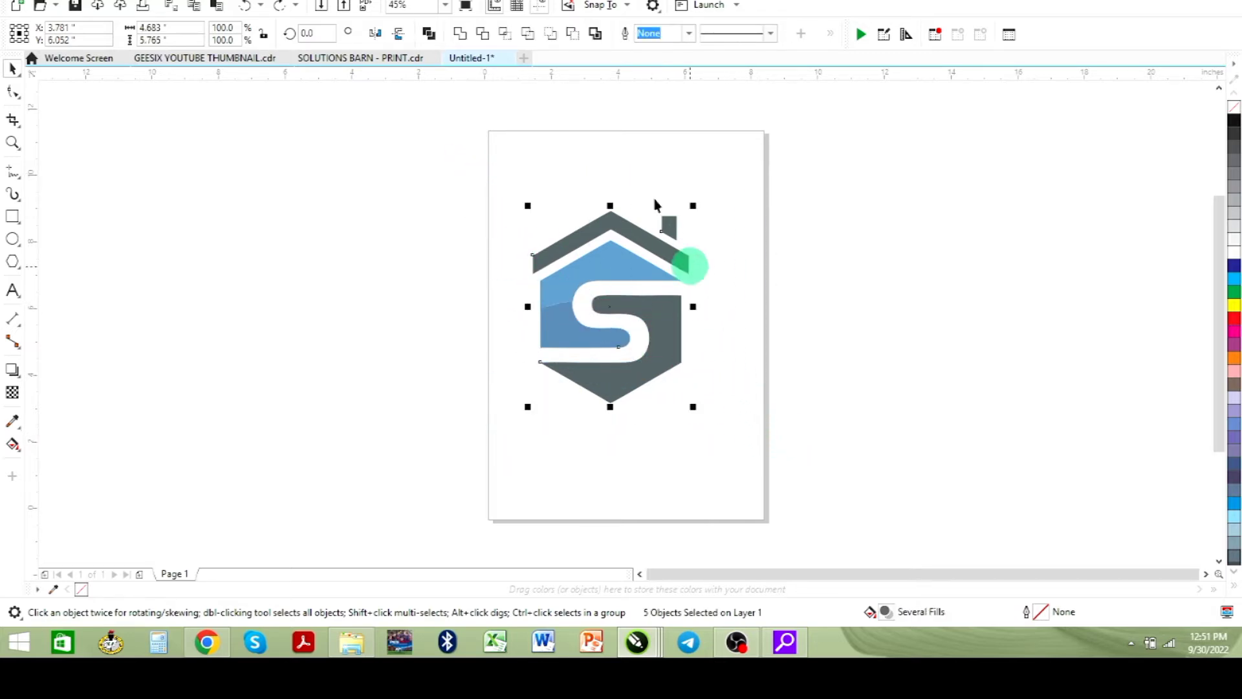
click(596, 34)
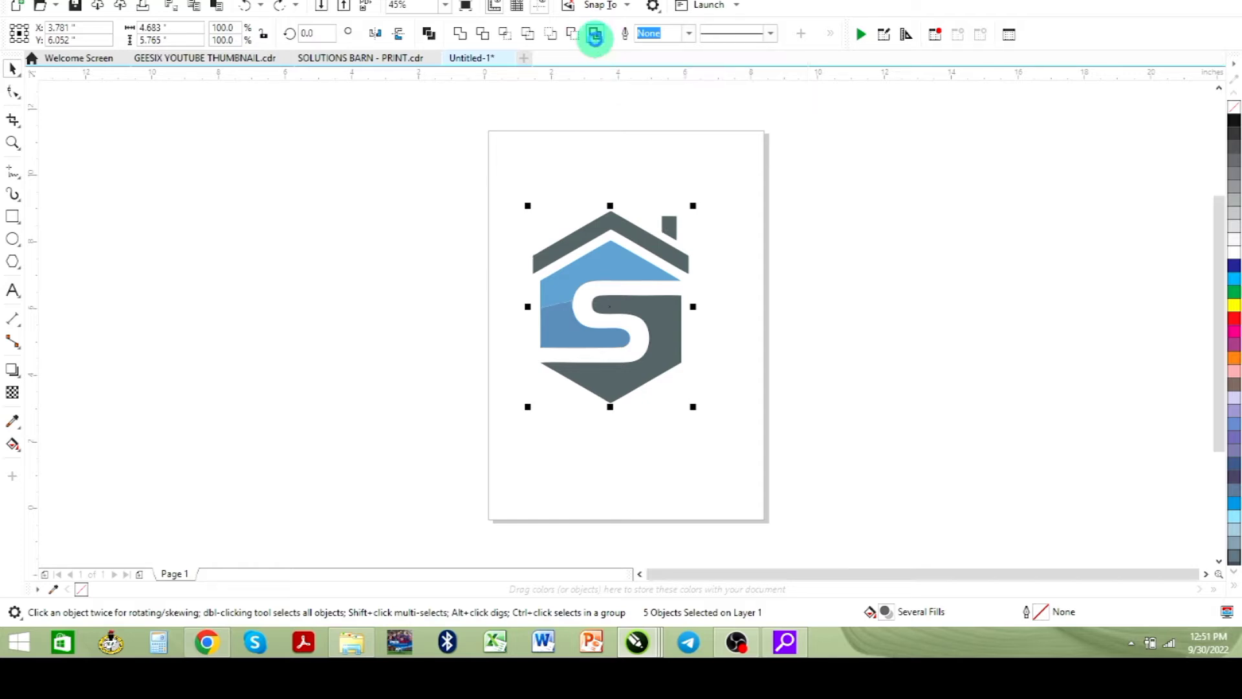
drag(620, 266, 343, 246)
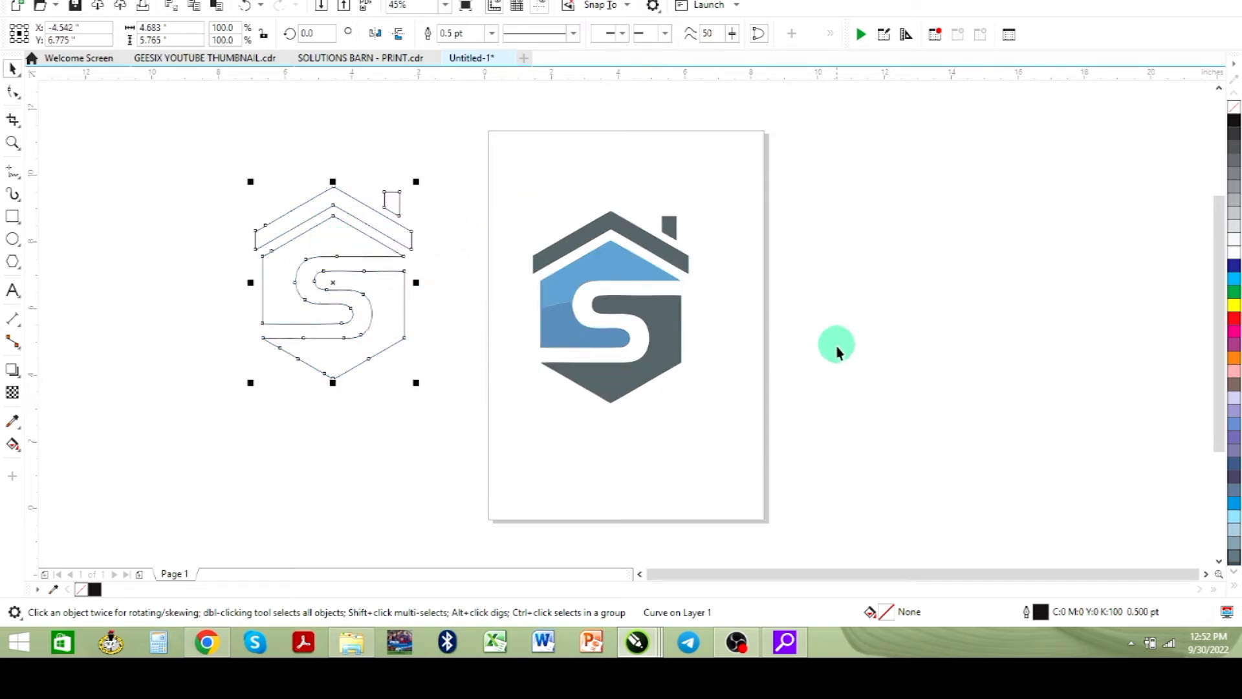
click(830, 385)
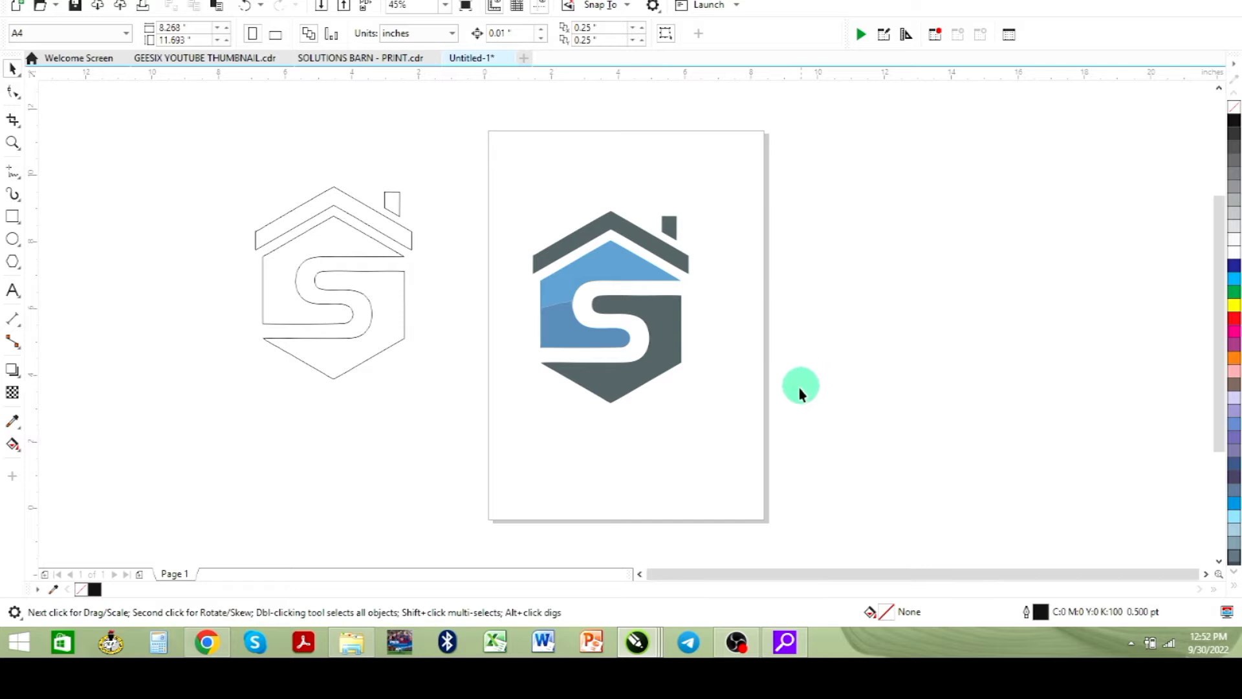
drag(844, 424, 482, 169)
key(Delete)
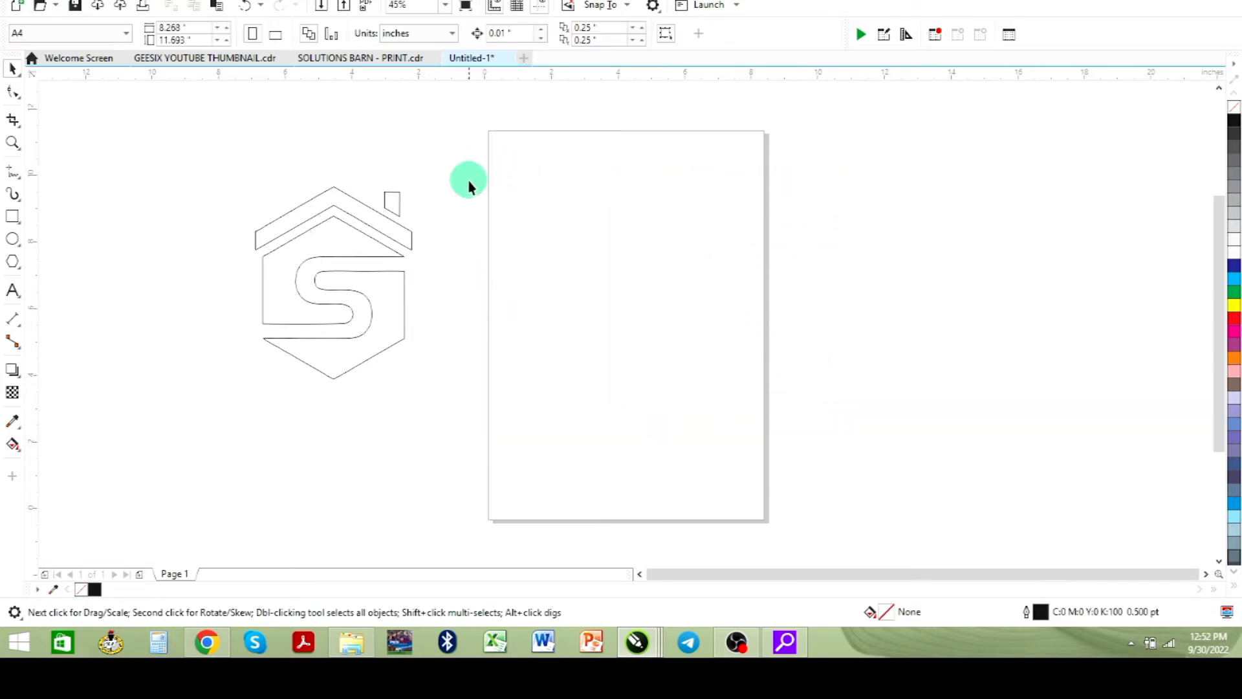
Step: Shift the house logo curve farther from the page, fill it with orange (C0 M60 Y100 K0) and remove its outline
click(336, 234)
drag(308, 237, 263, 240)
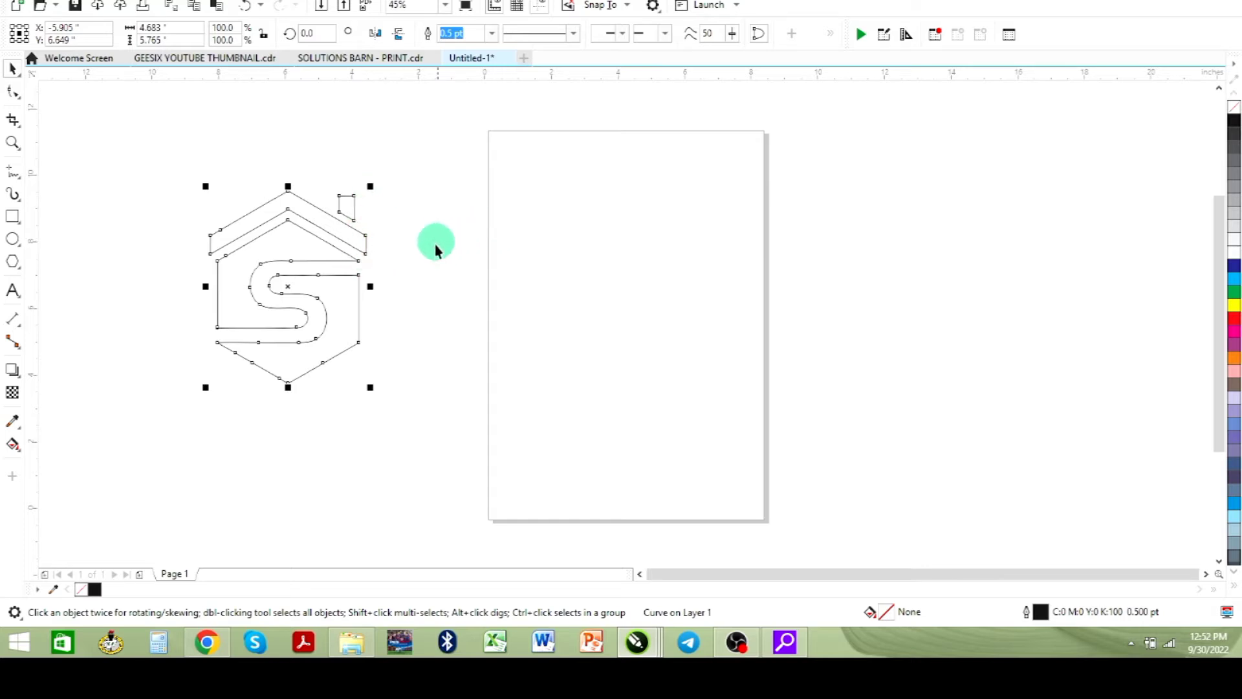
click(1233, 357)
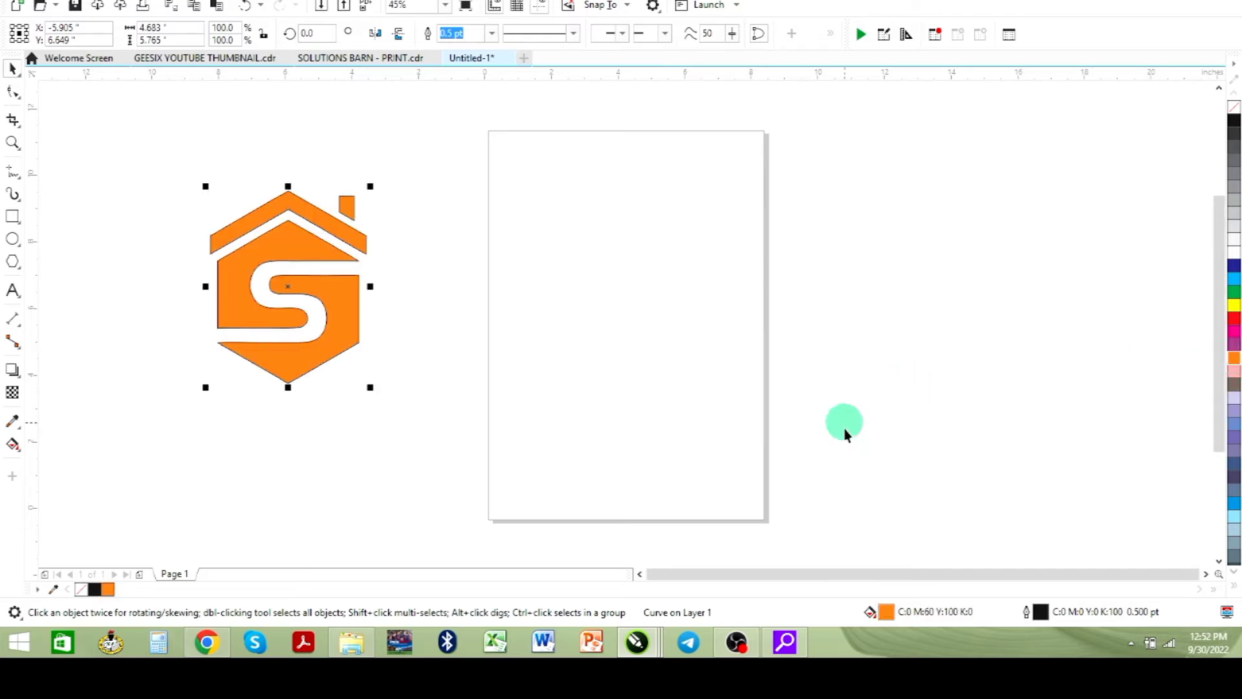
right_click(80, 589)
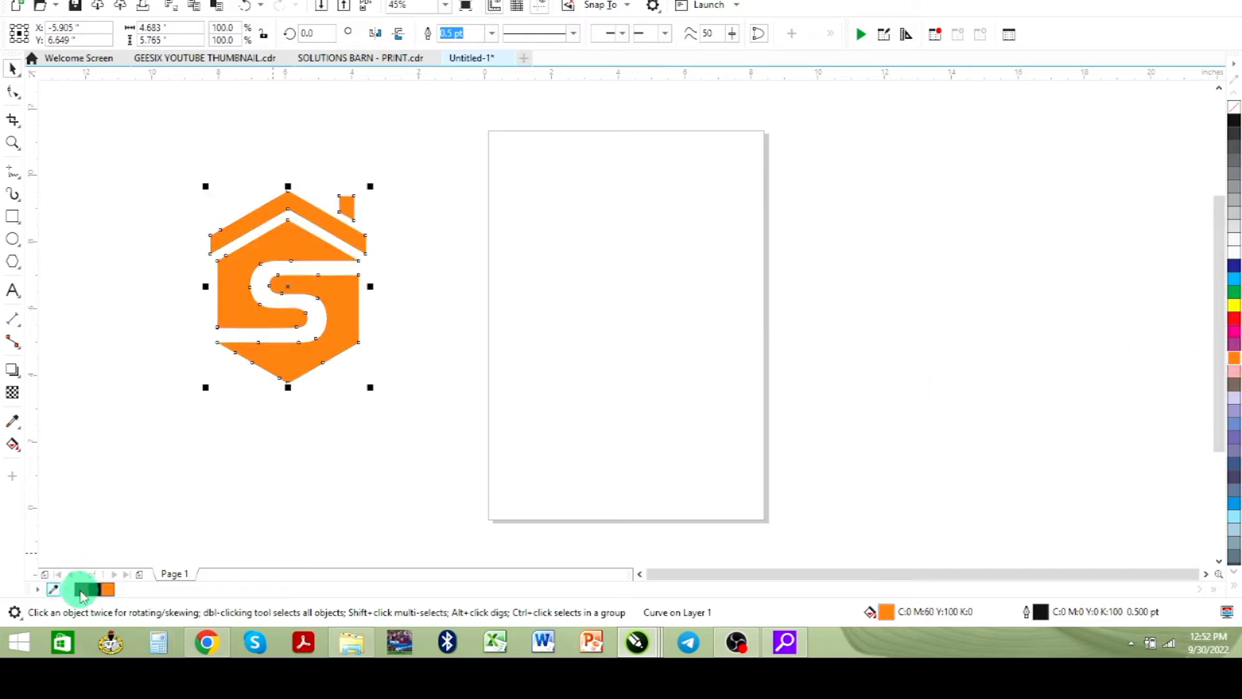
click(453, 451)
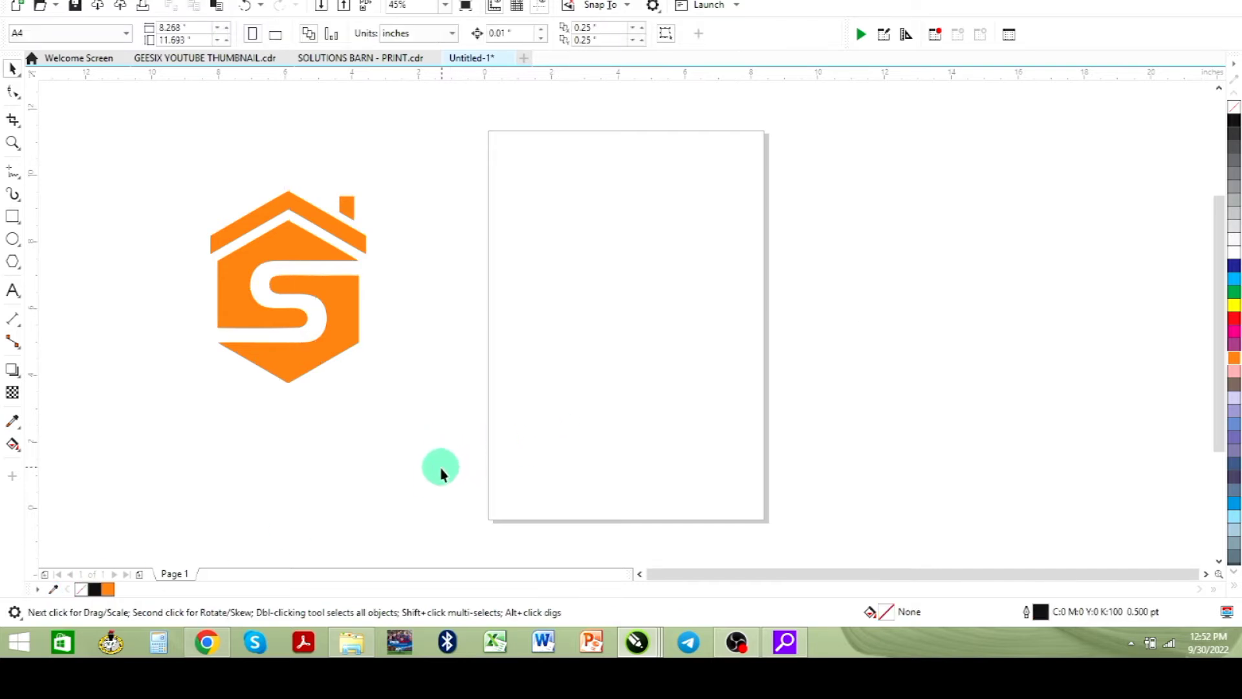
Step: Paste the original logo bitmap beside the orange version for comparison, and delete it again
key(ctrl+v)
drag(610, 375, 682, 375)
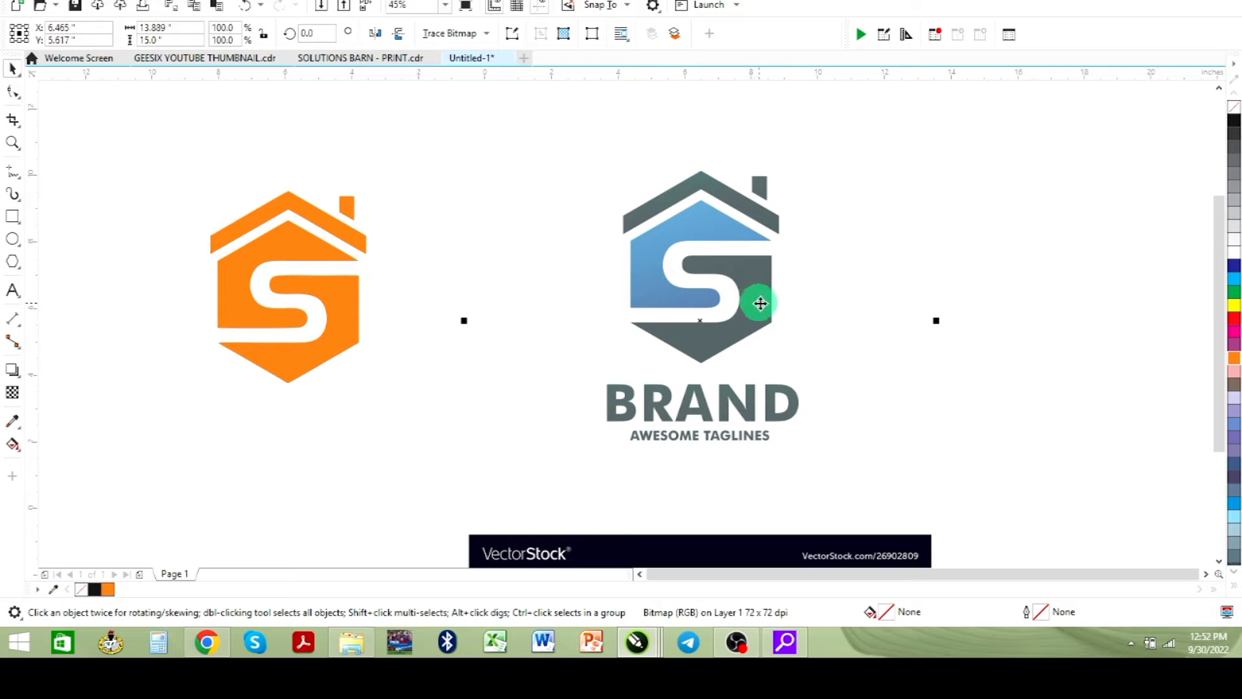
key(Delete)
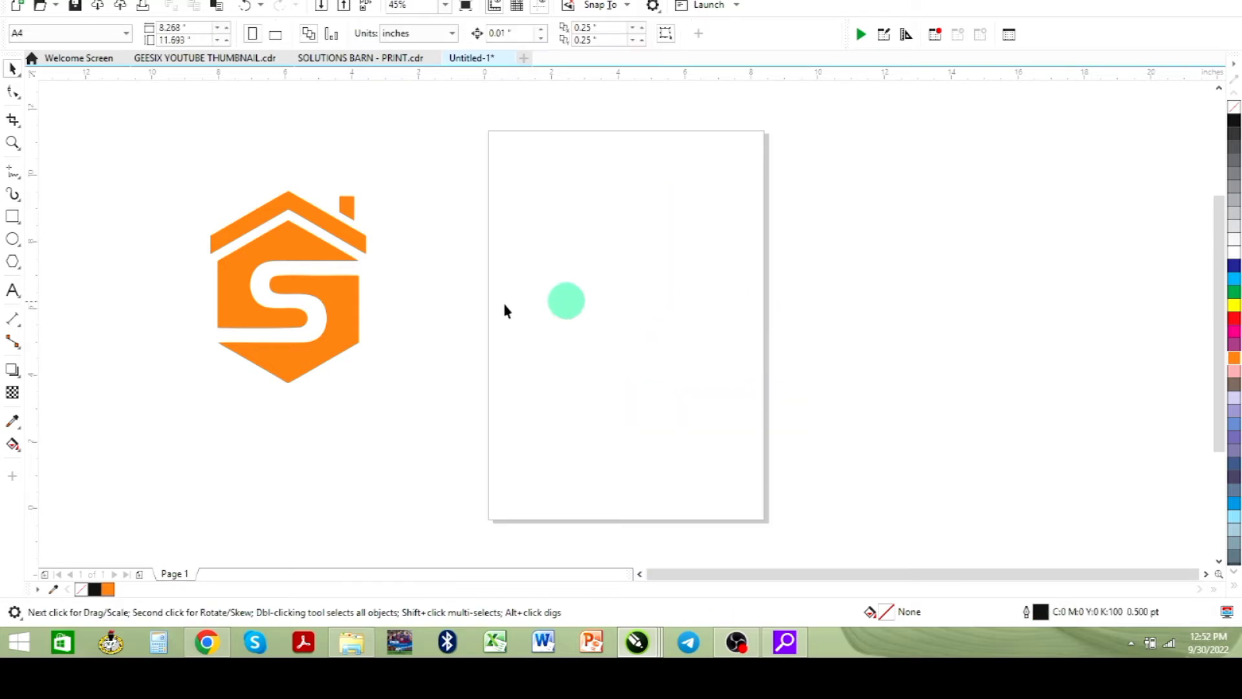
Step: Break the orange house logo curve apart into separate pieces
click(347, 335)
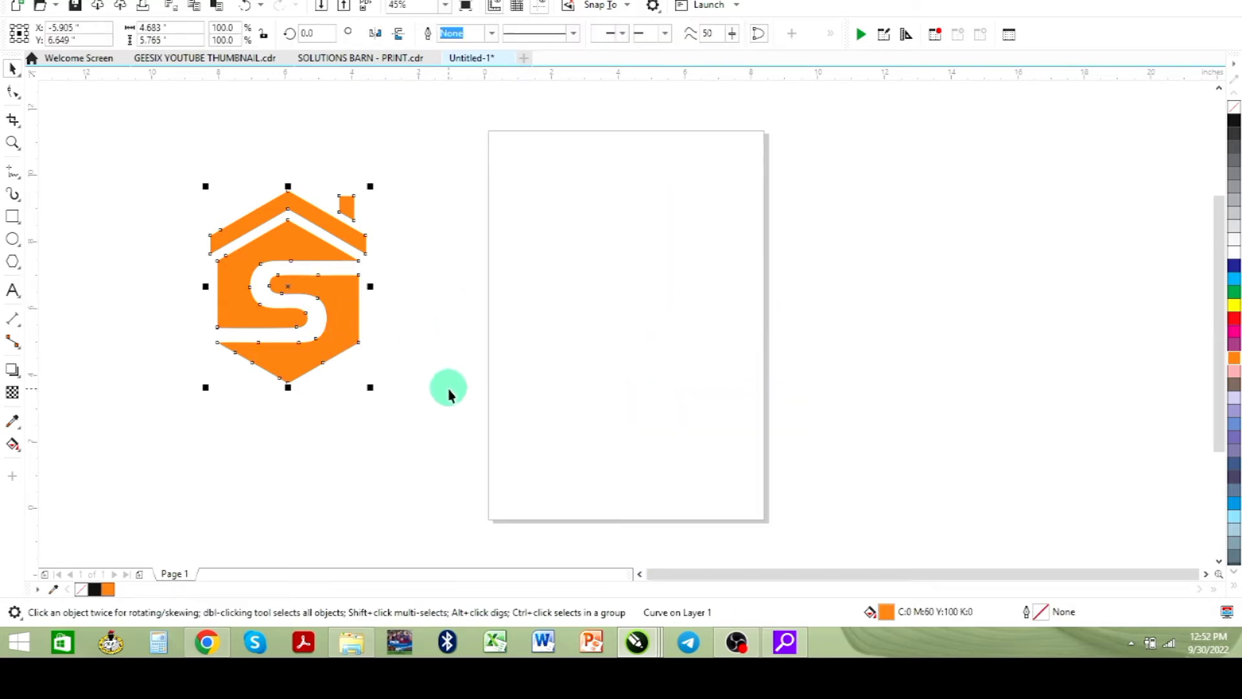
key(ctrl+k)
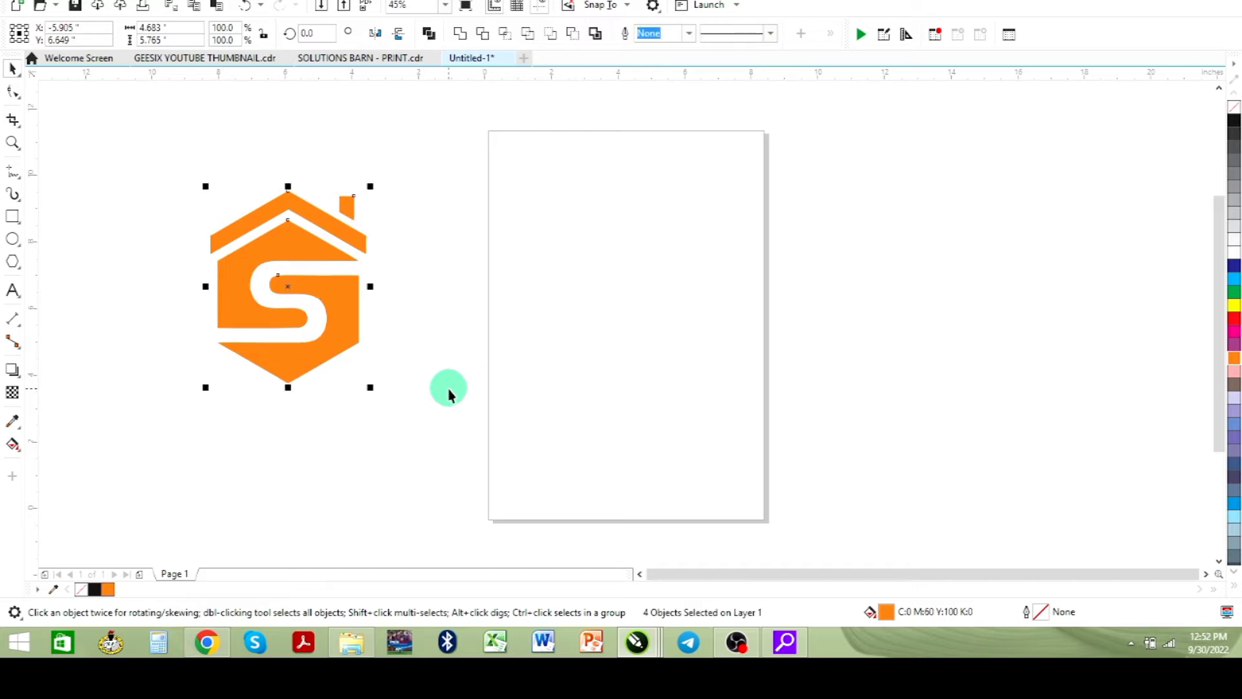
click(401, 362)
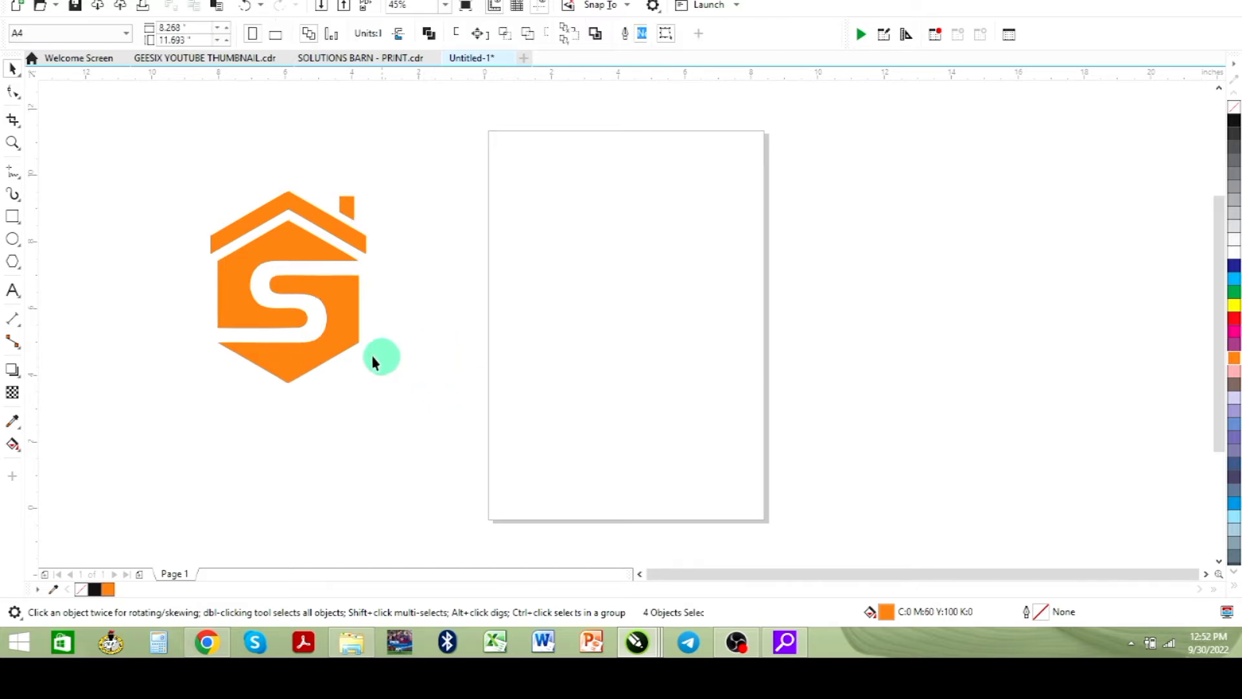
Step: Try a dark blue fill (C100 M100 Y0 K0) on the logo piece above the S
click(285, 250)
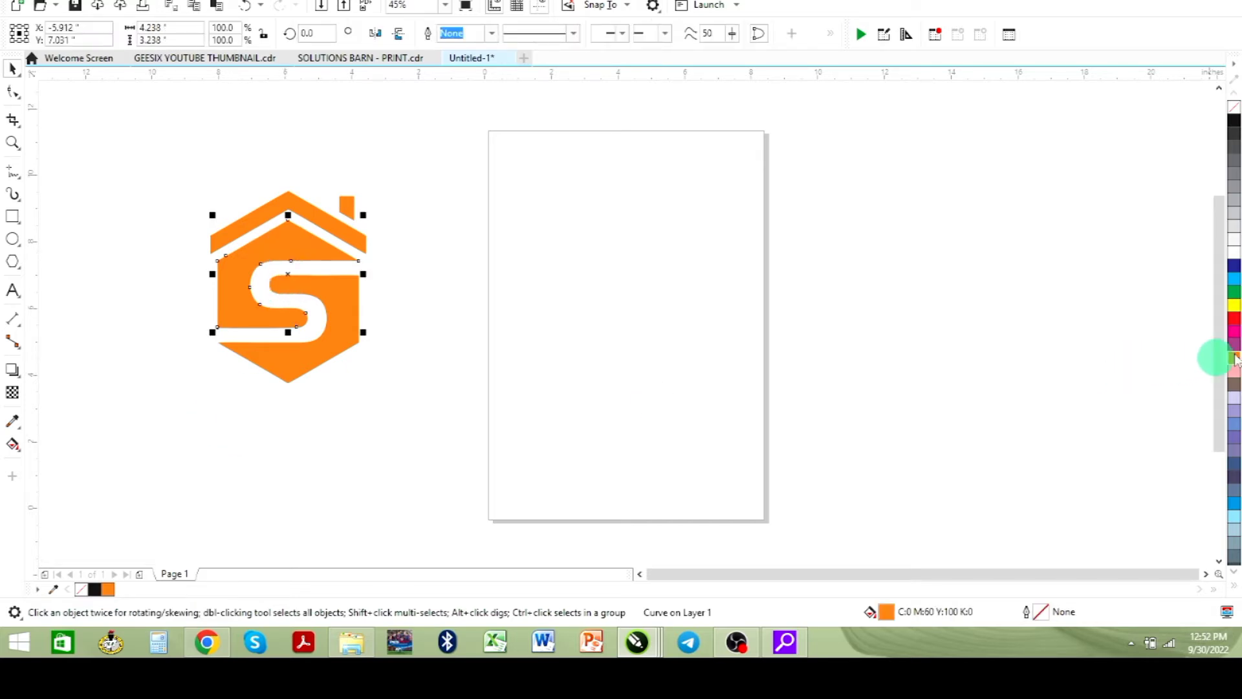
click(1234, 268)
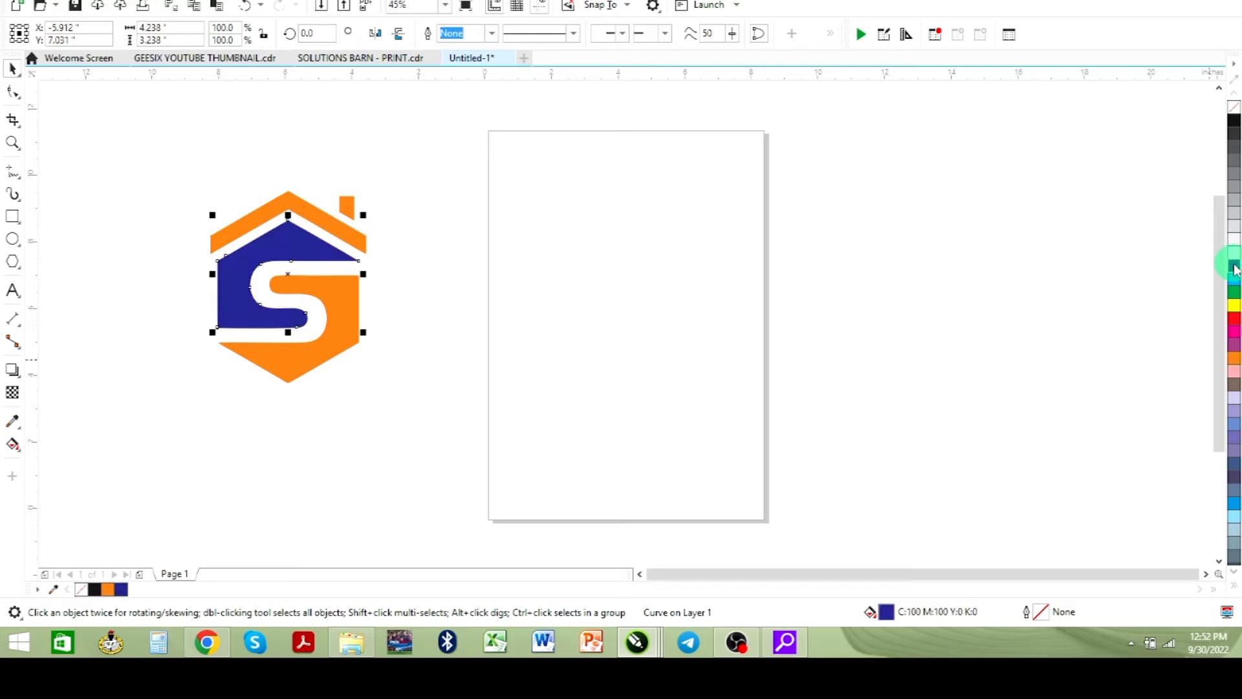
click(915, 291)
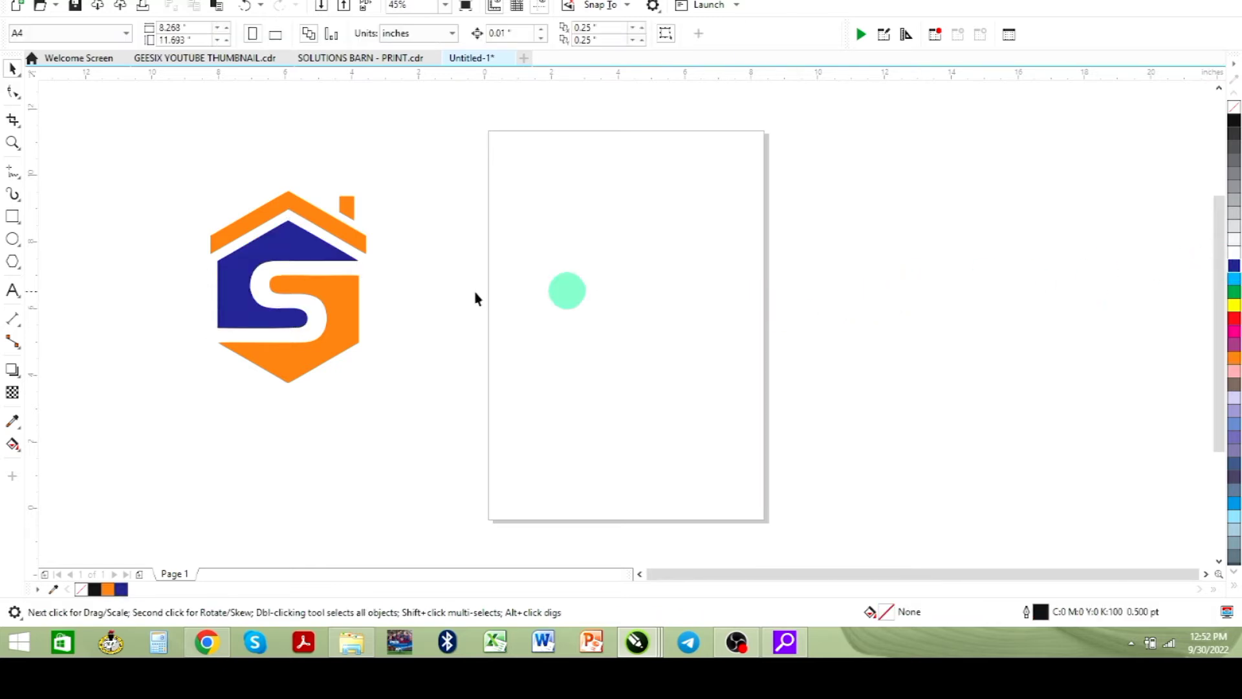
Step: Fill the logo piece above the S with light blue (C100 M20 Y0 K0)
click(281, 263)
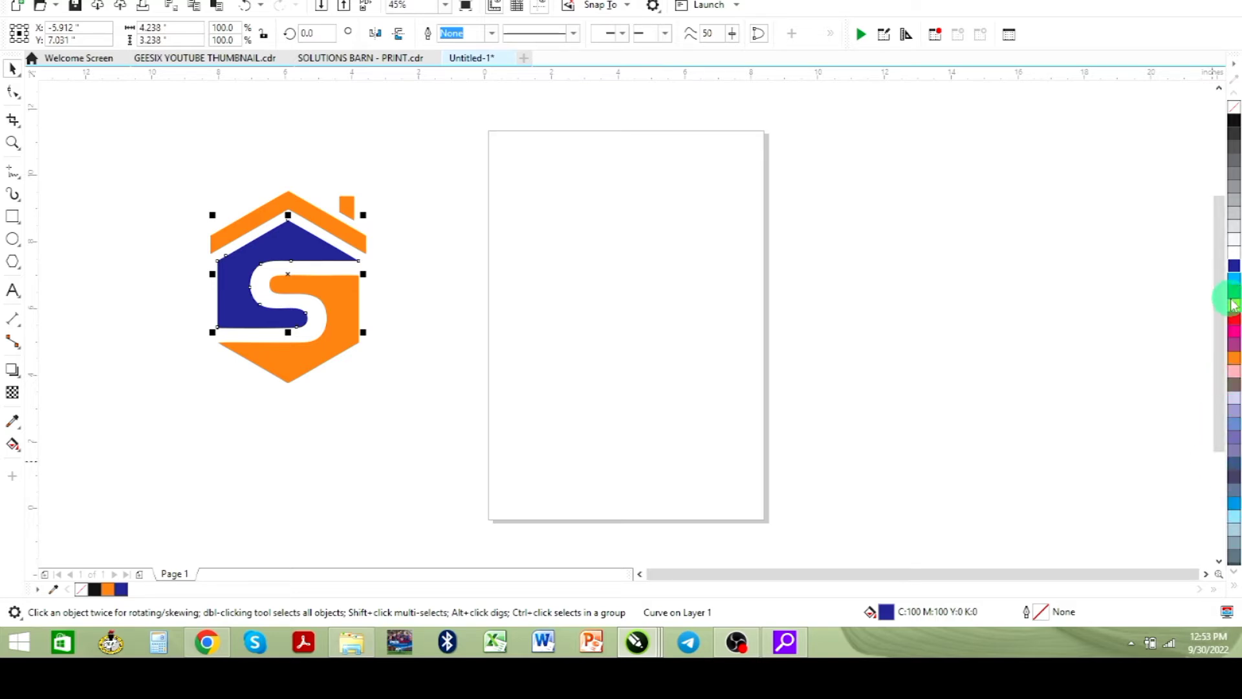
click(1234, 506)
click(794, 343)
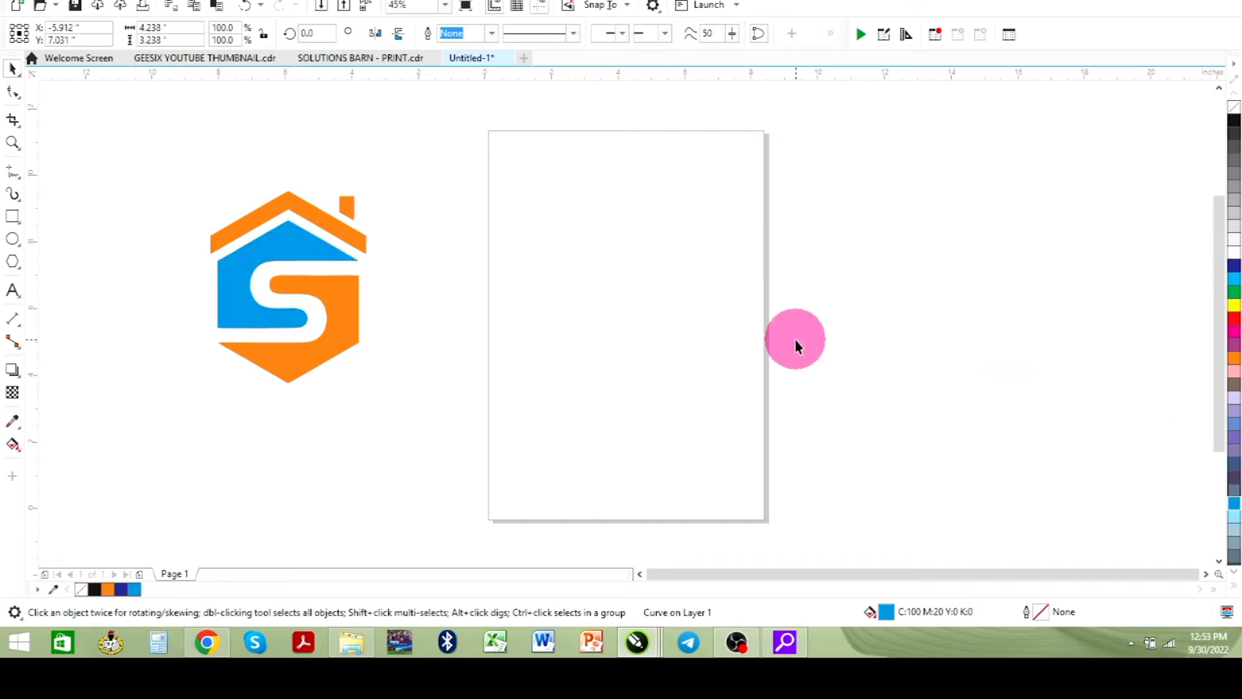
Step: Add the artistic text SAFRAMIC HOMES LTD beside the upper part of the house logo
click(12, 291)
click(396, 249)
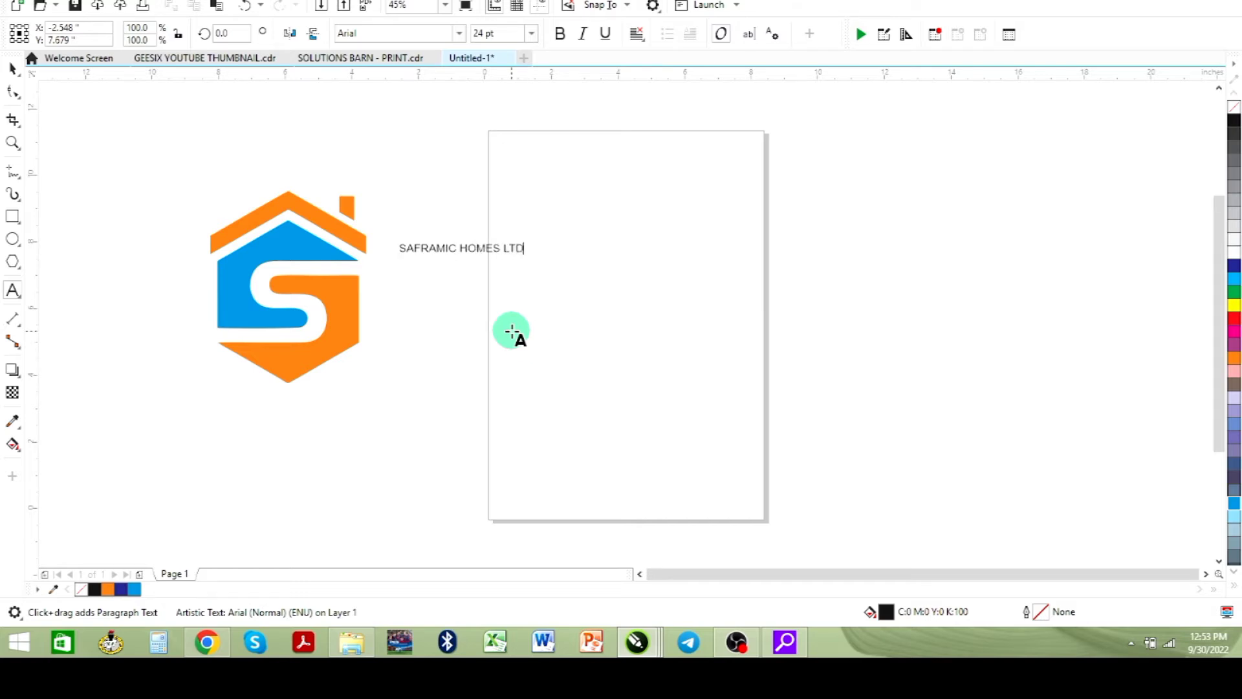
key(Escape)
Step: Insert a line break before HOMES so the company name runs over two lines
click(12, 148)
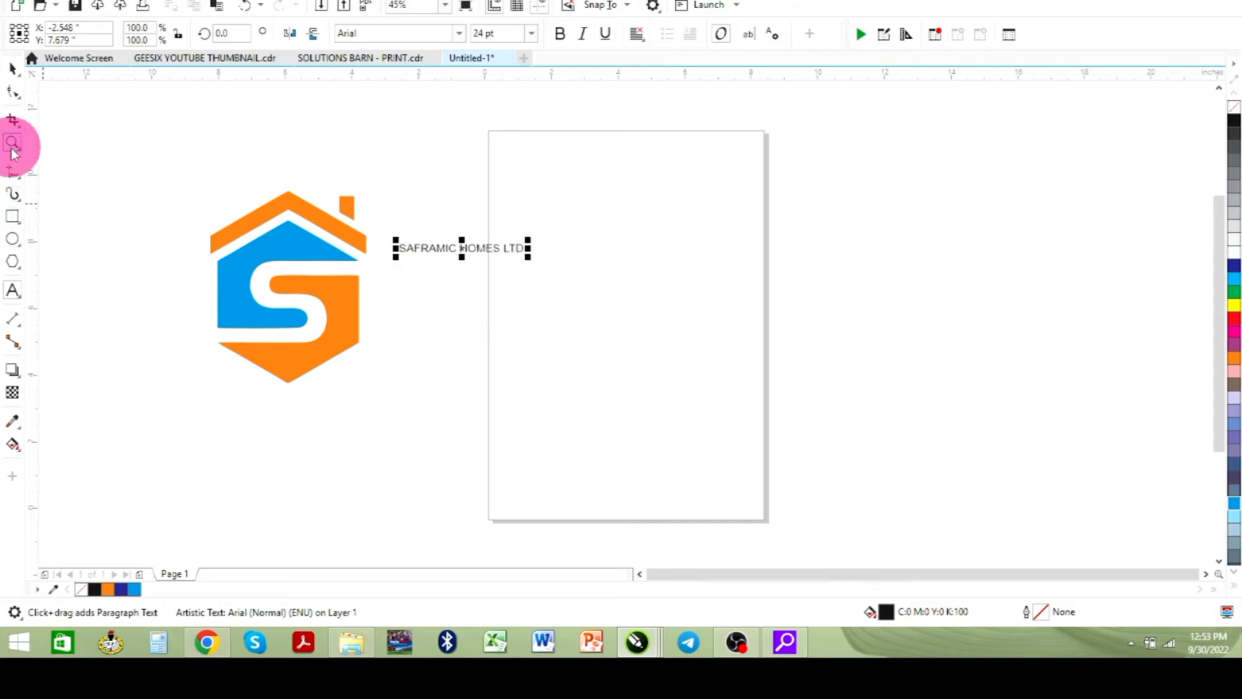
drag(391, 233, 558, 285)
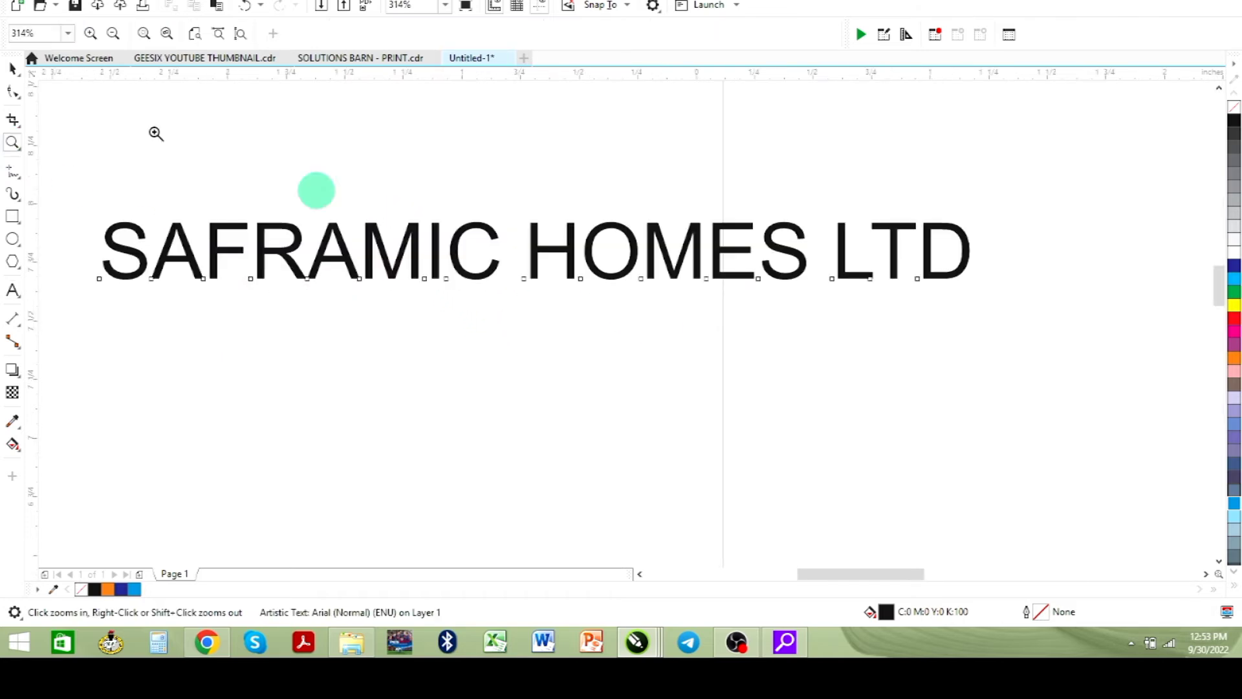
click(13, 69)
click(534, 243)
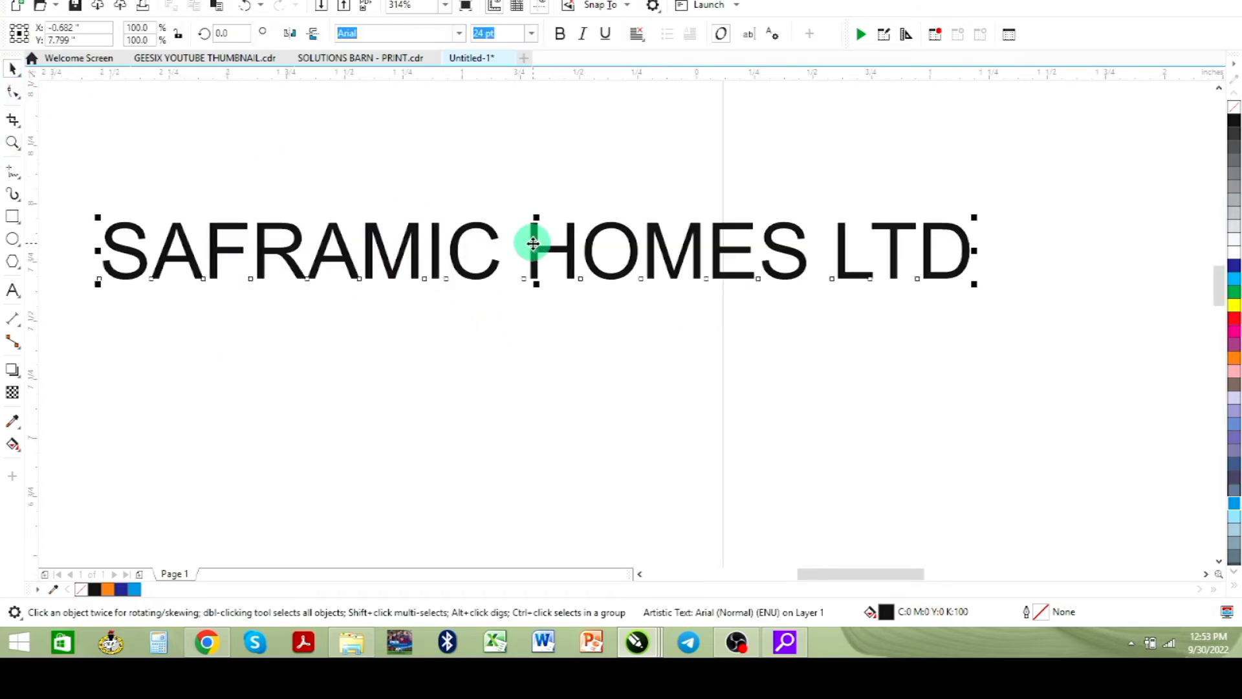
double_click(538, 262)
key(Return)
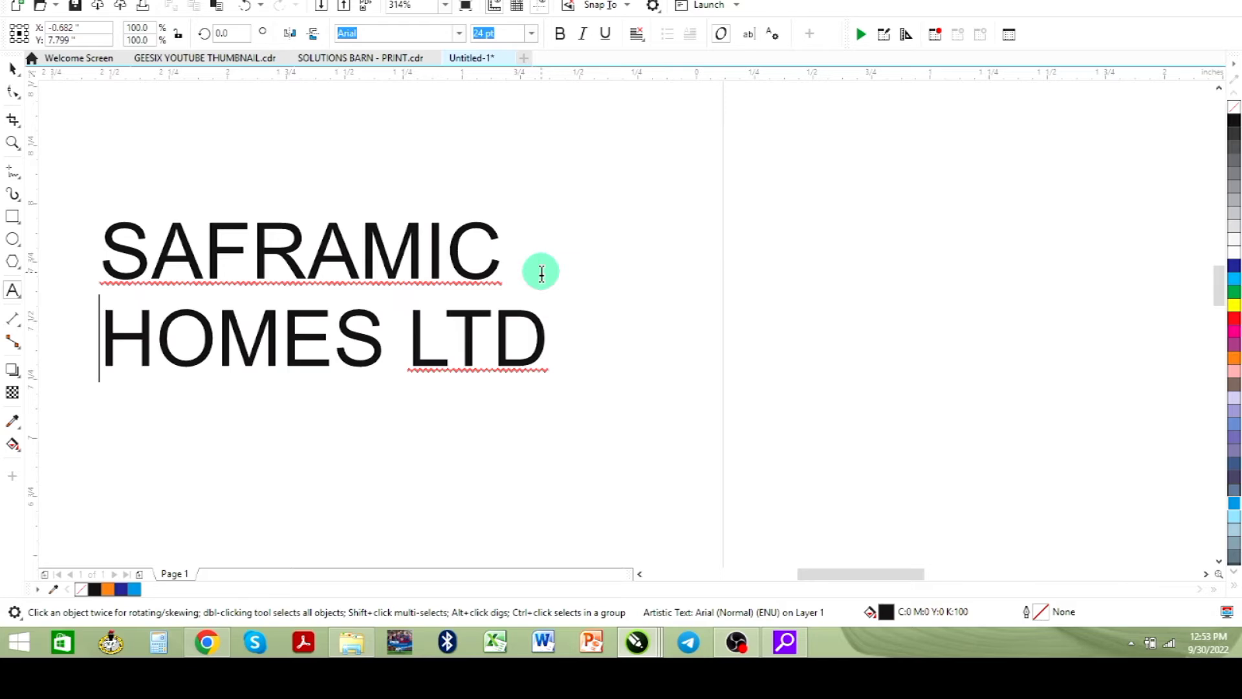
click(12, 68)
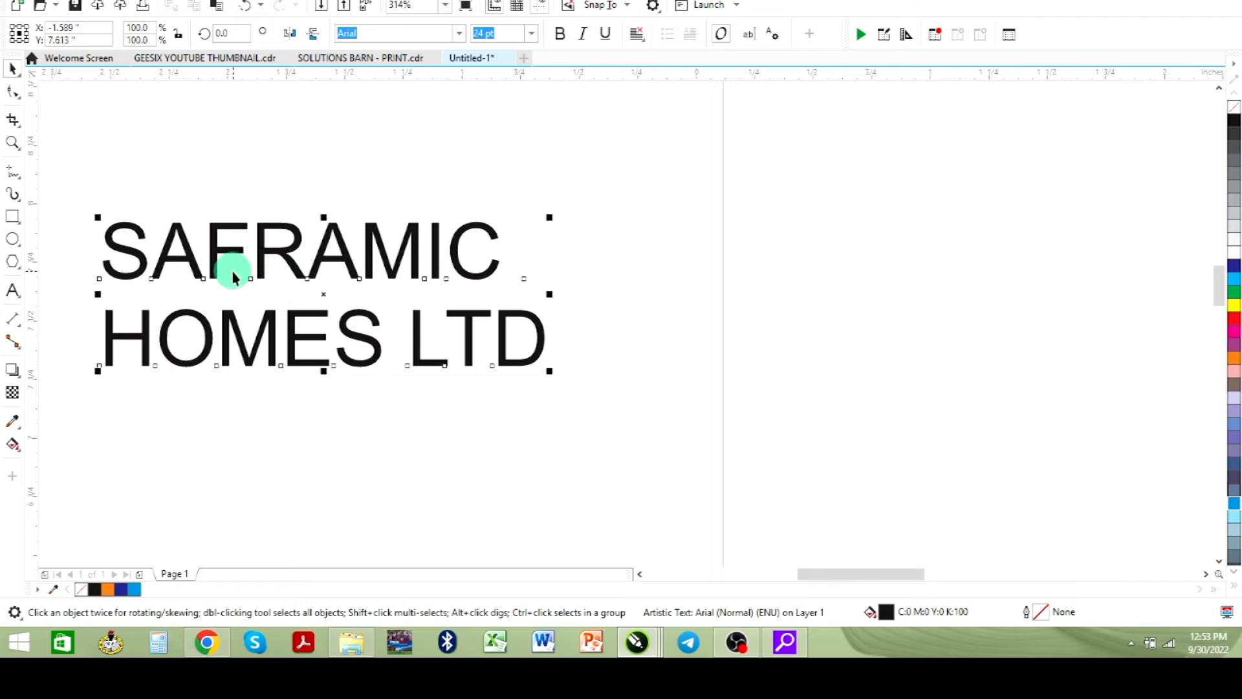
Step: Break the company name apart into separate lines and place SAFRAMIC closely above HOMES LTD
drag(286, 257, 298, 218)
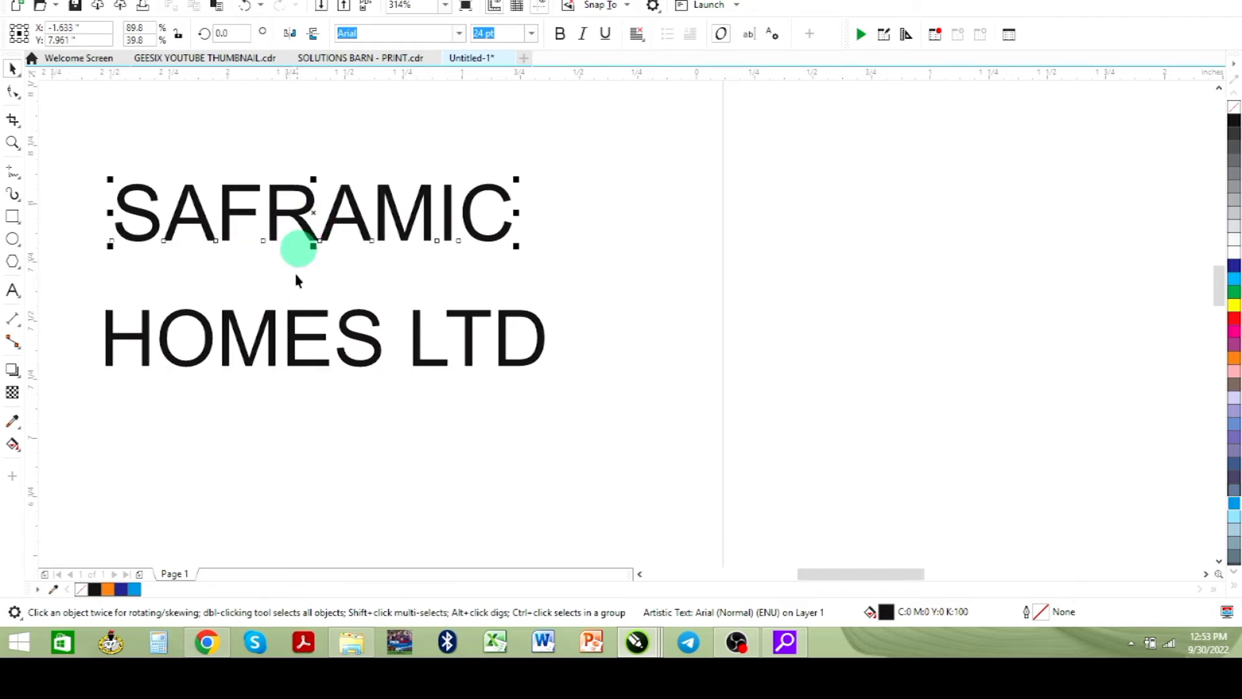
drag(299, 347, 296, 385)
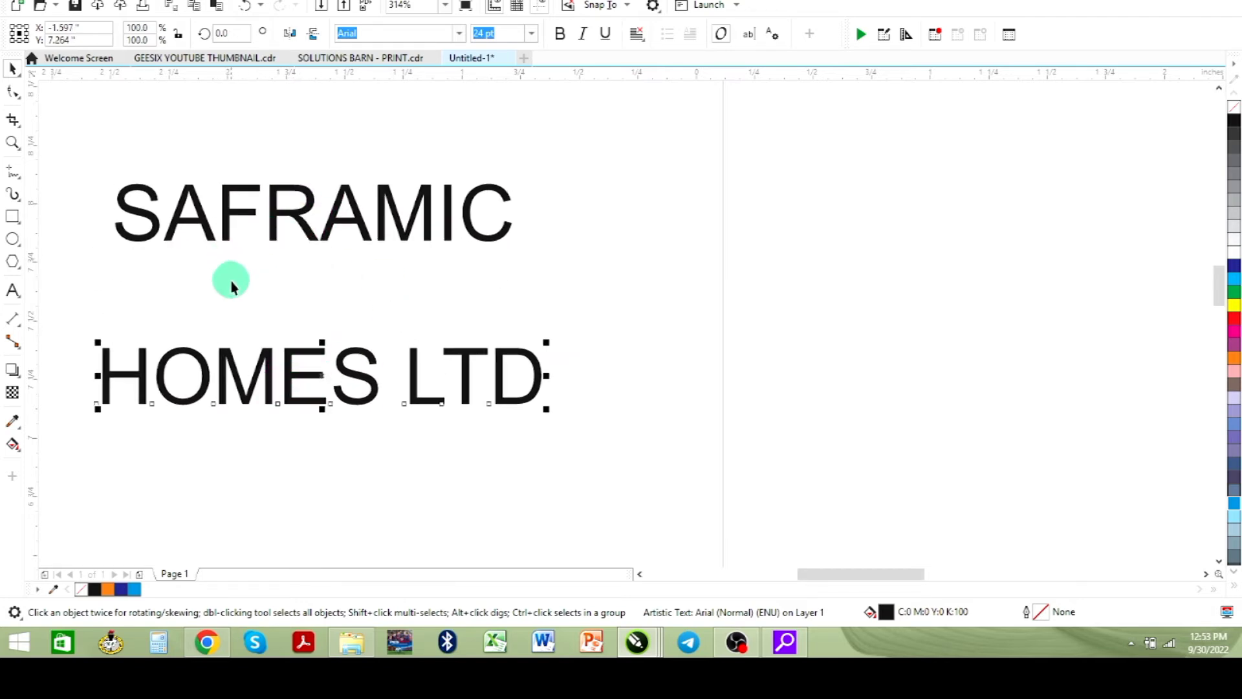
drag(229, 230, 219, 292)
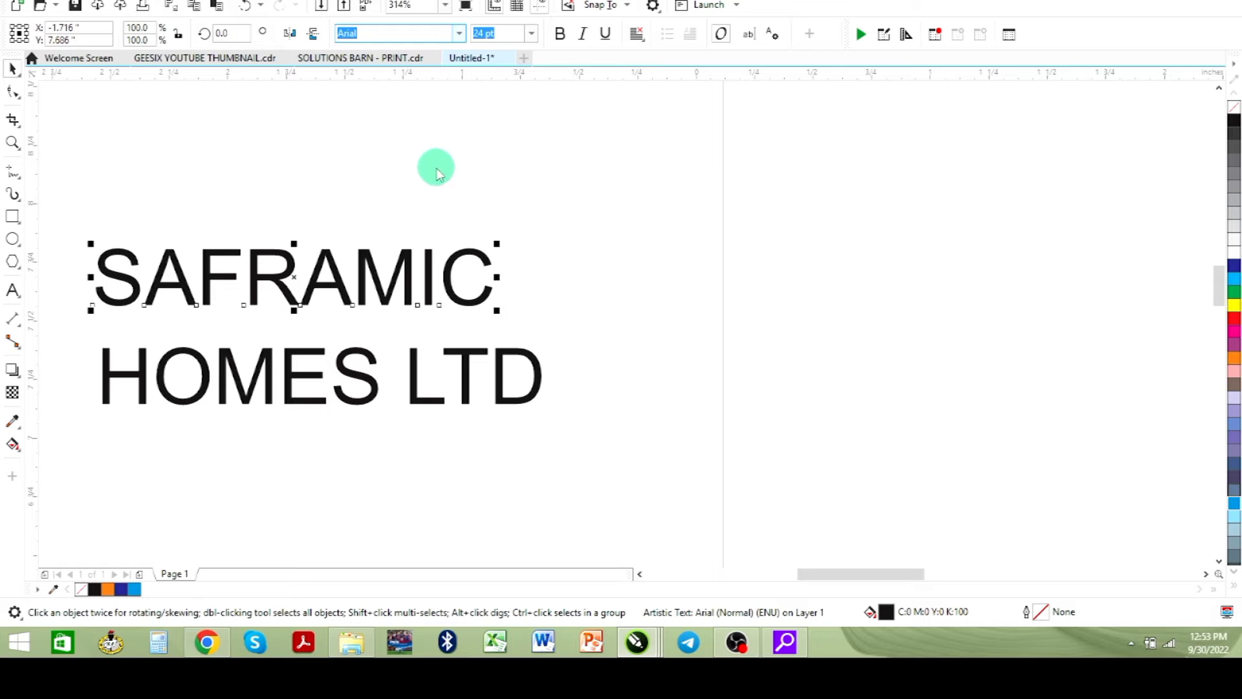
Step: Set the SAFRAMIC text in Century Old Style Std Bold
click(459, 34)
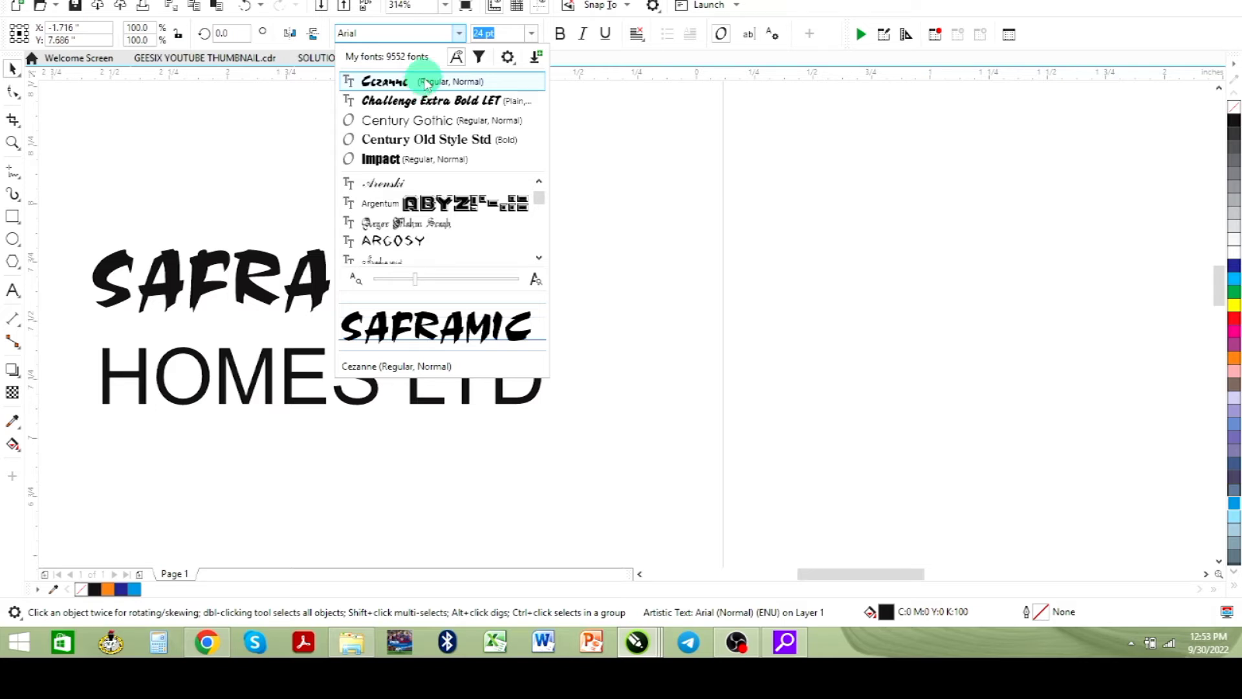
click(432, 145)
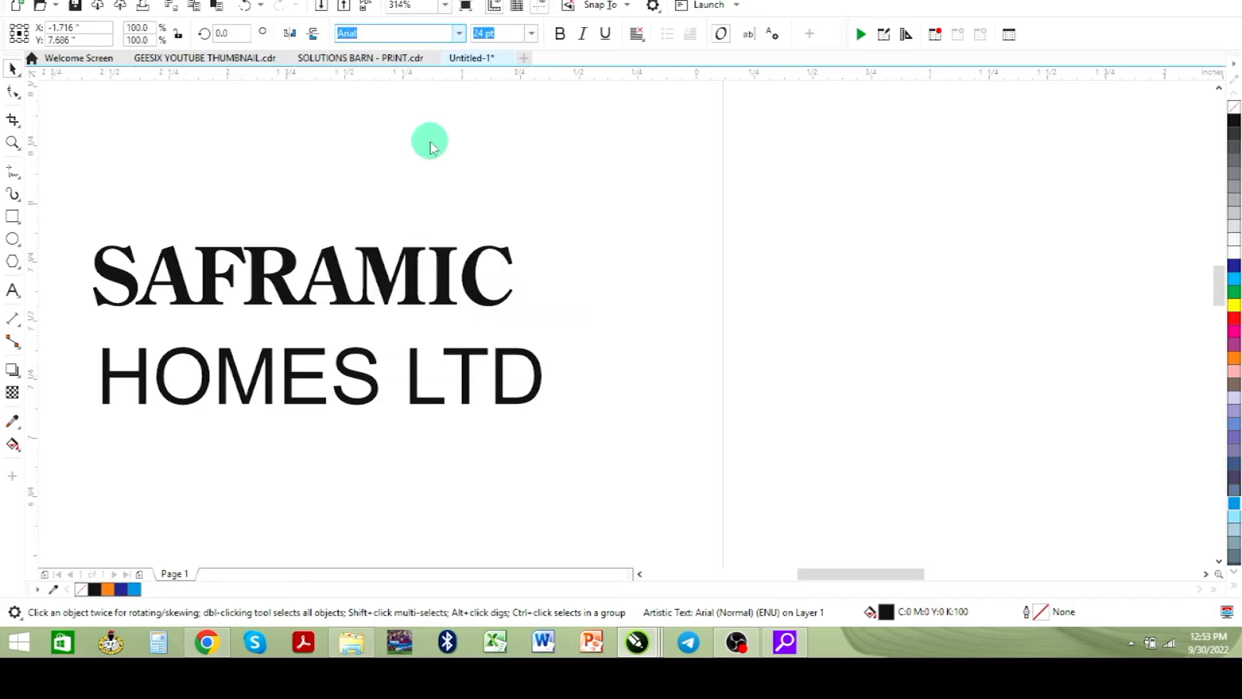
Step: Scale HOMES LTD down to about 11 pt and place it directly beneath SAFRAMIC, starting at the same edge
click(353, 347)
click(341, 352)
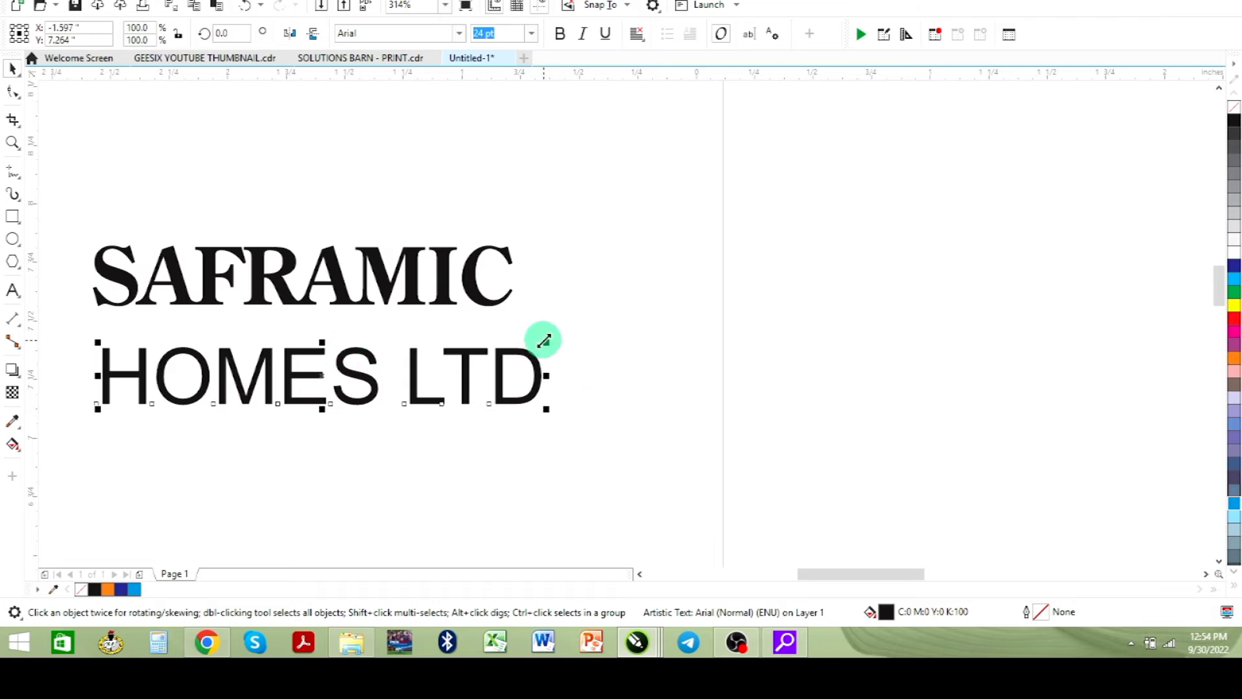
drag(544, 340, 474, 366)
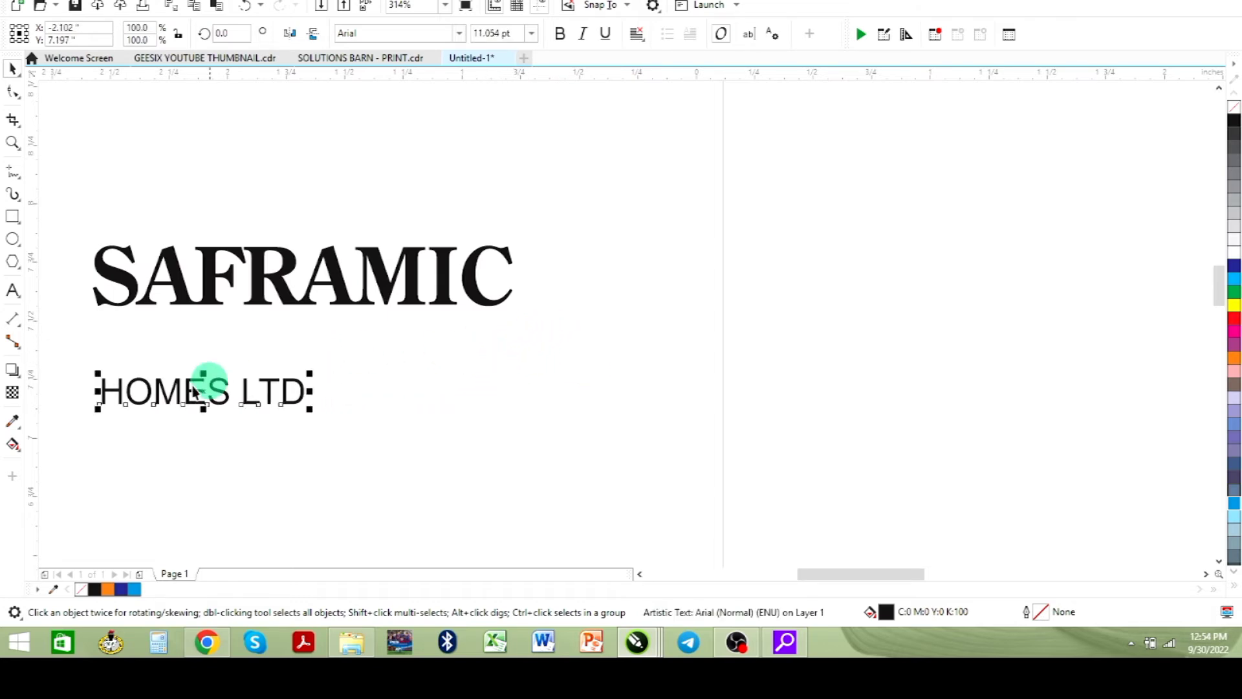
drag(189, 392, 188, 335)
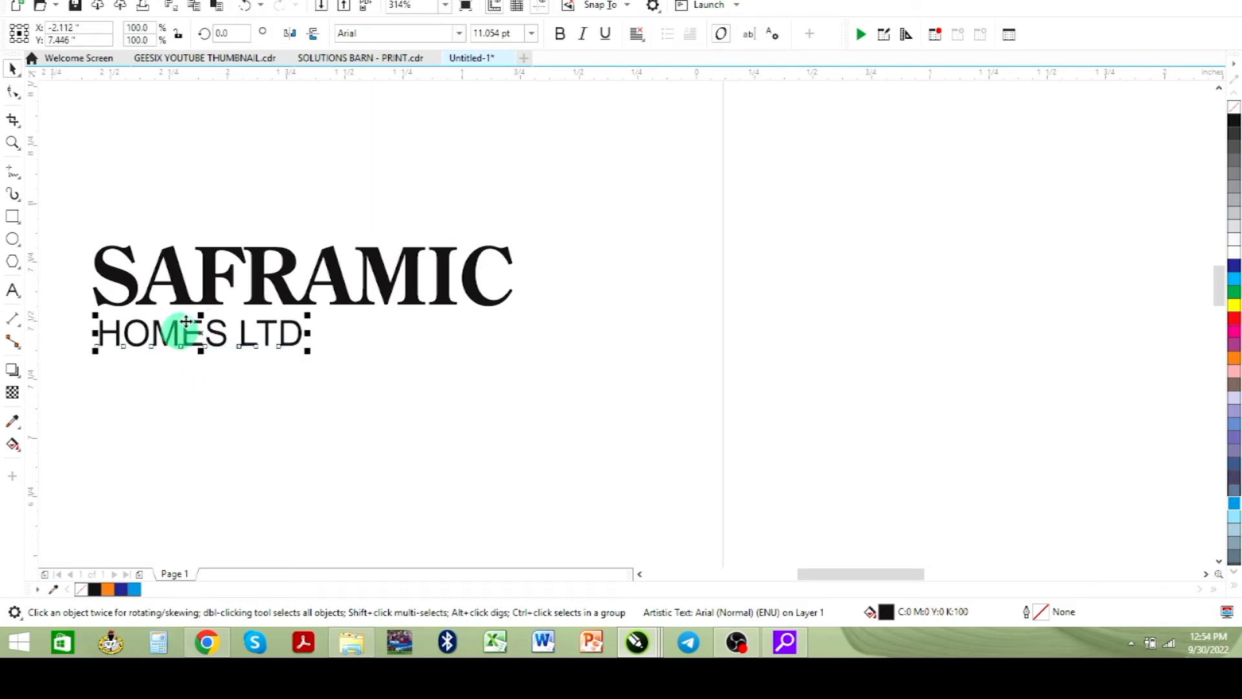
Step: Widen the letter spacing of HOMES LTD until it spans nearly the width of SAFRAMIC
click(12, 93)
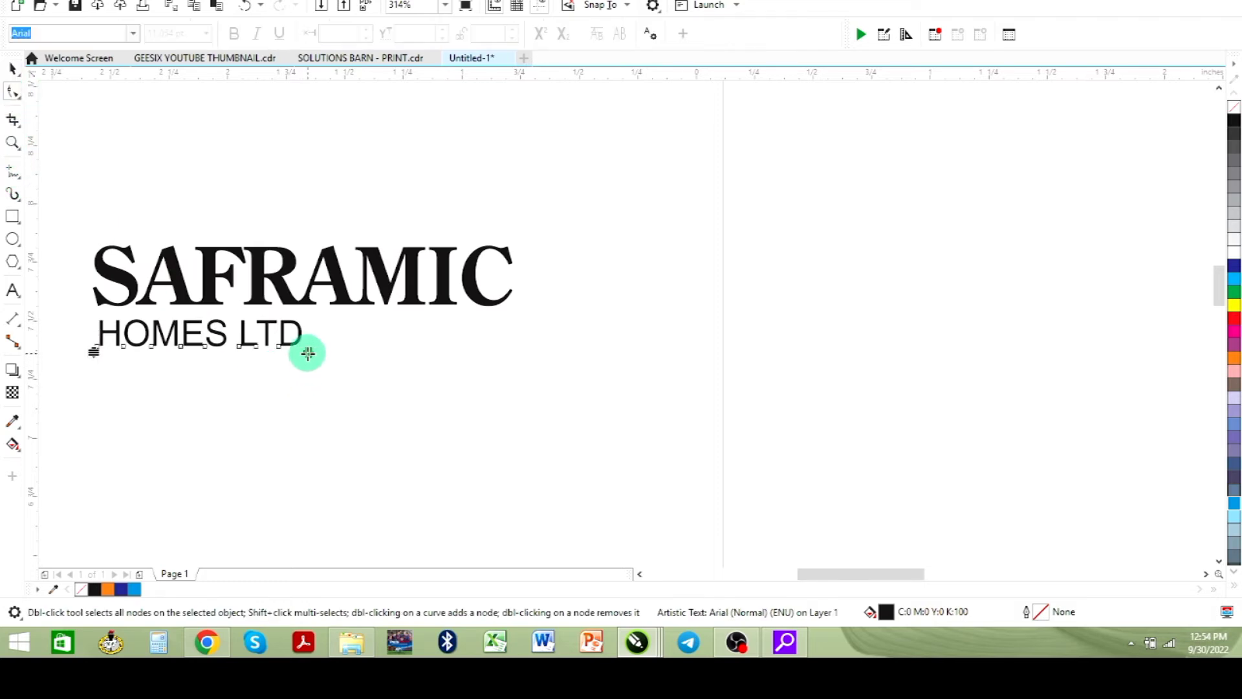
drag(307, 353, 358, 353)
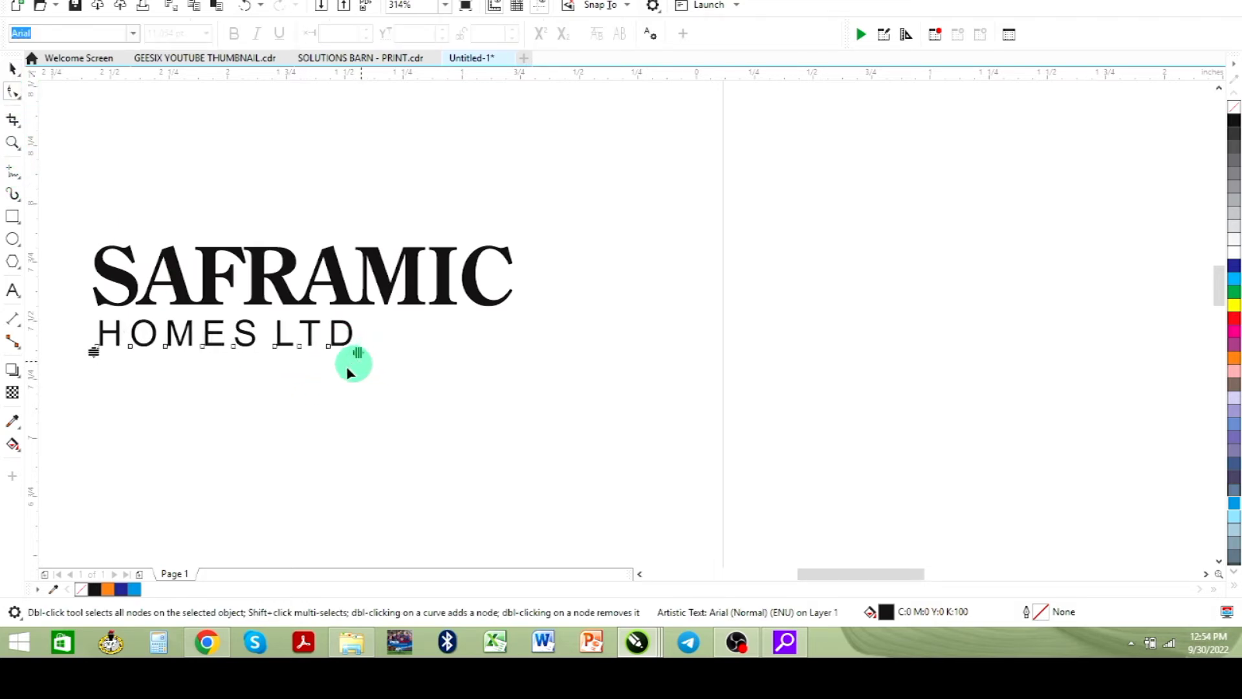
key(ctrl+z)
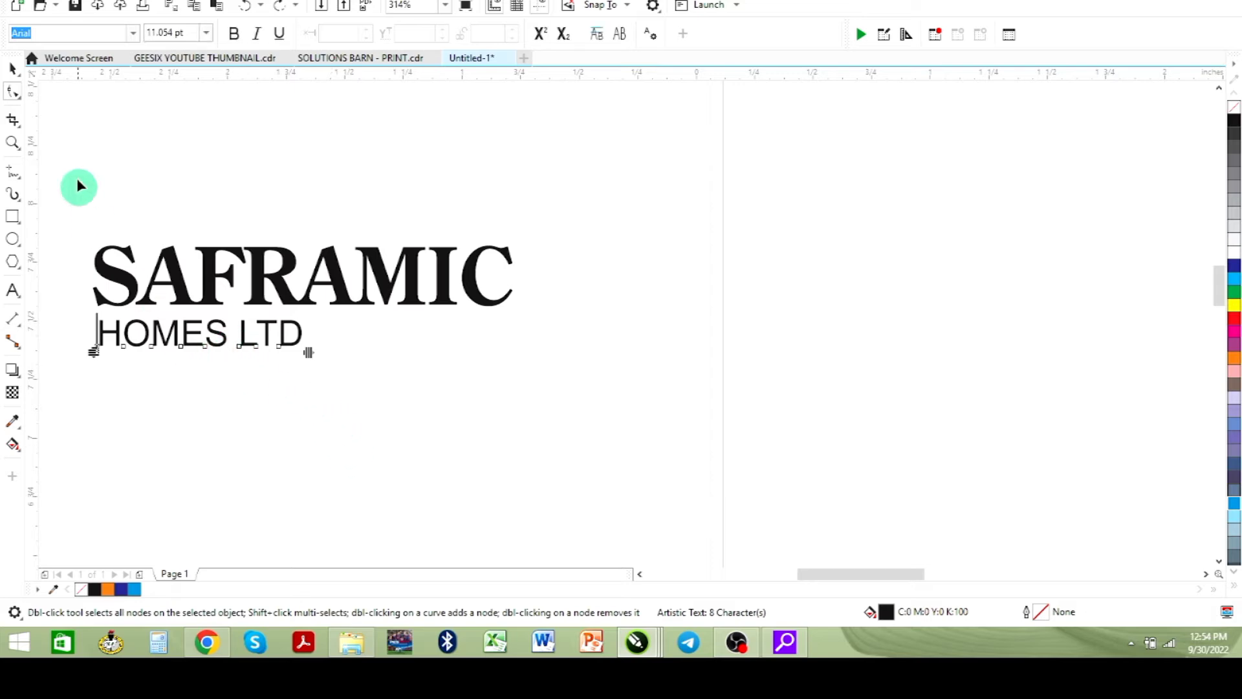
drag(307, 353, 502, 351)
Step: Insert an extra space between HOMES and LTD
click(13, 68)
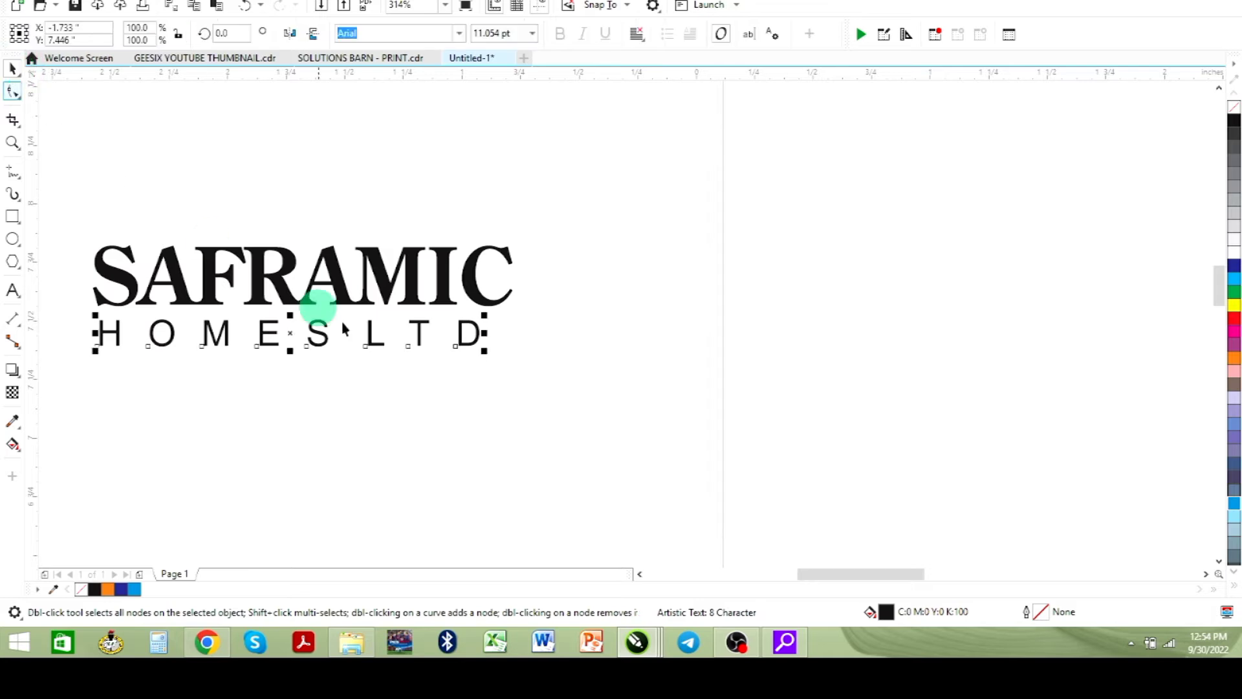
double_click(370, 336)
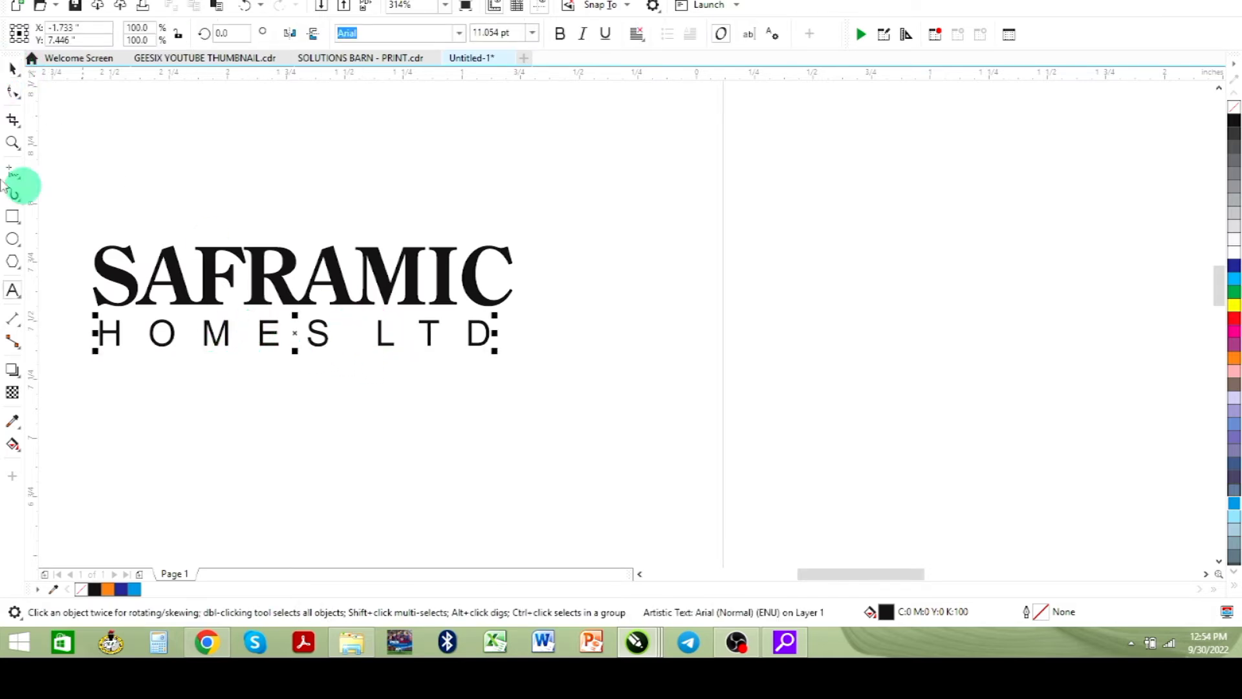
click(12, 66)
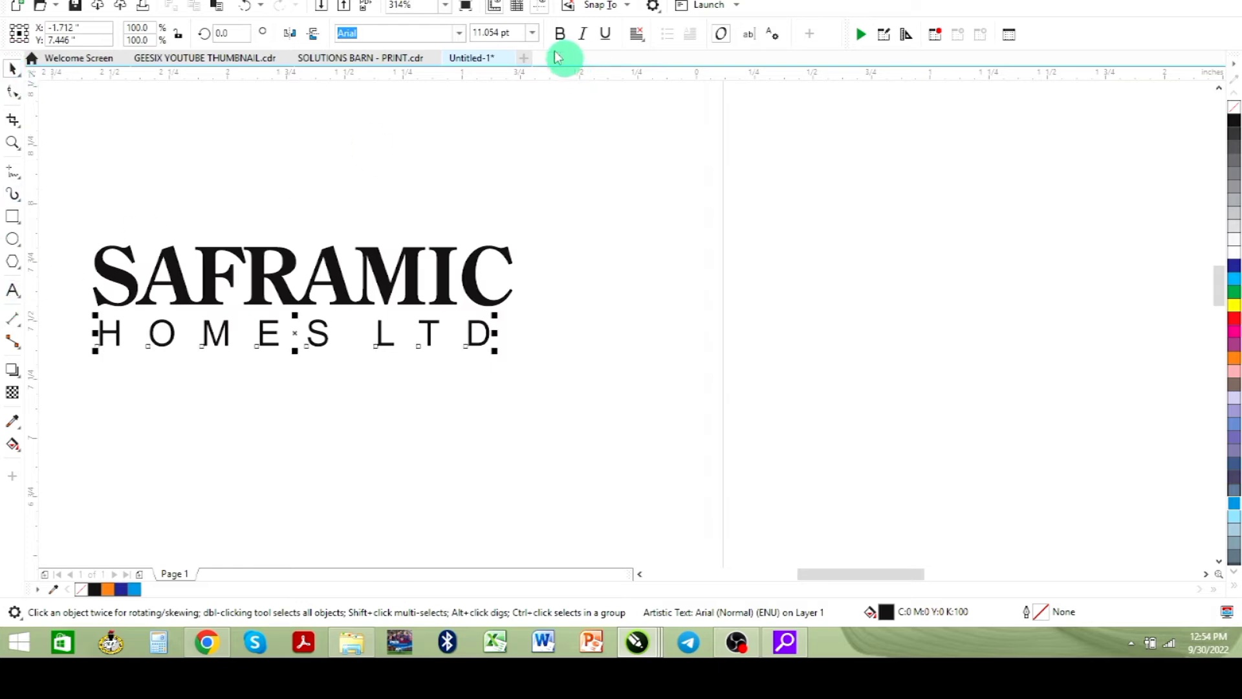
Step: Set HOMES LTD in Century Old Style Std Bold and tighten its letter spacing to match the width of SAFRAMIC
click(460, 33)
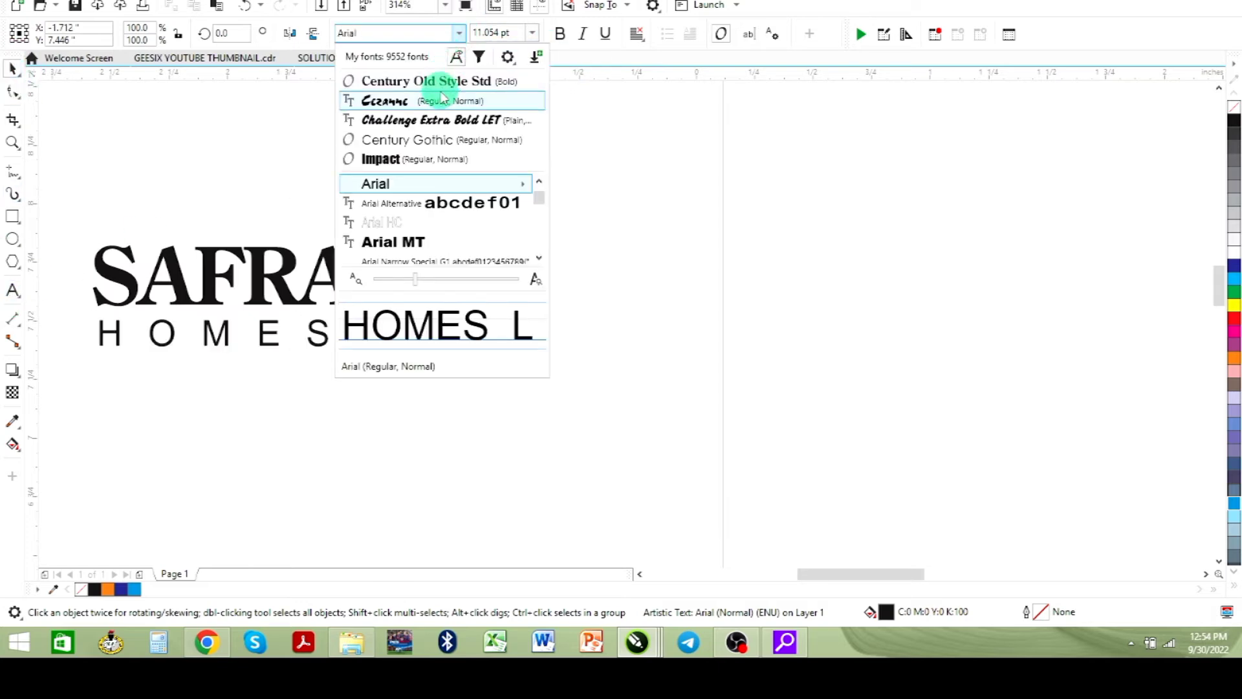
click(440, 83)
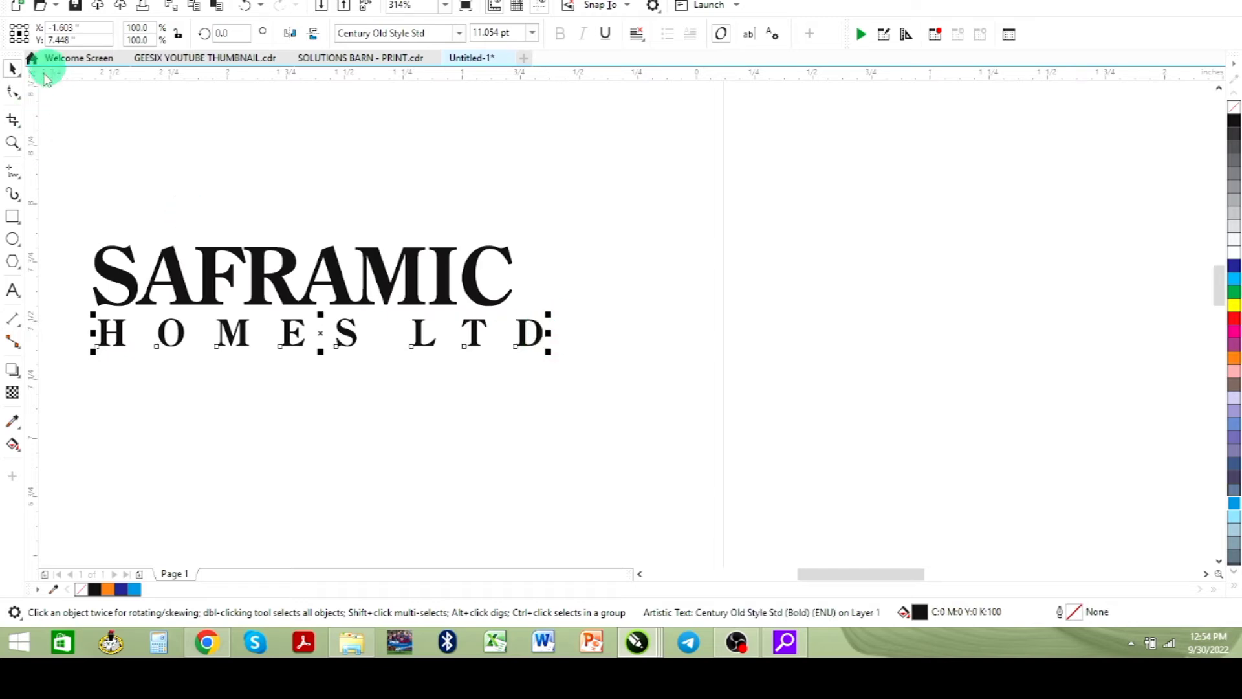
click(15, 95)
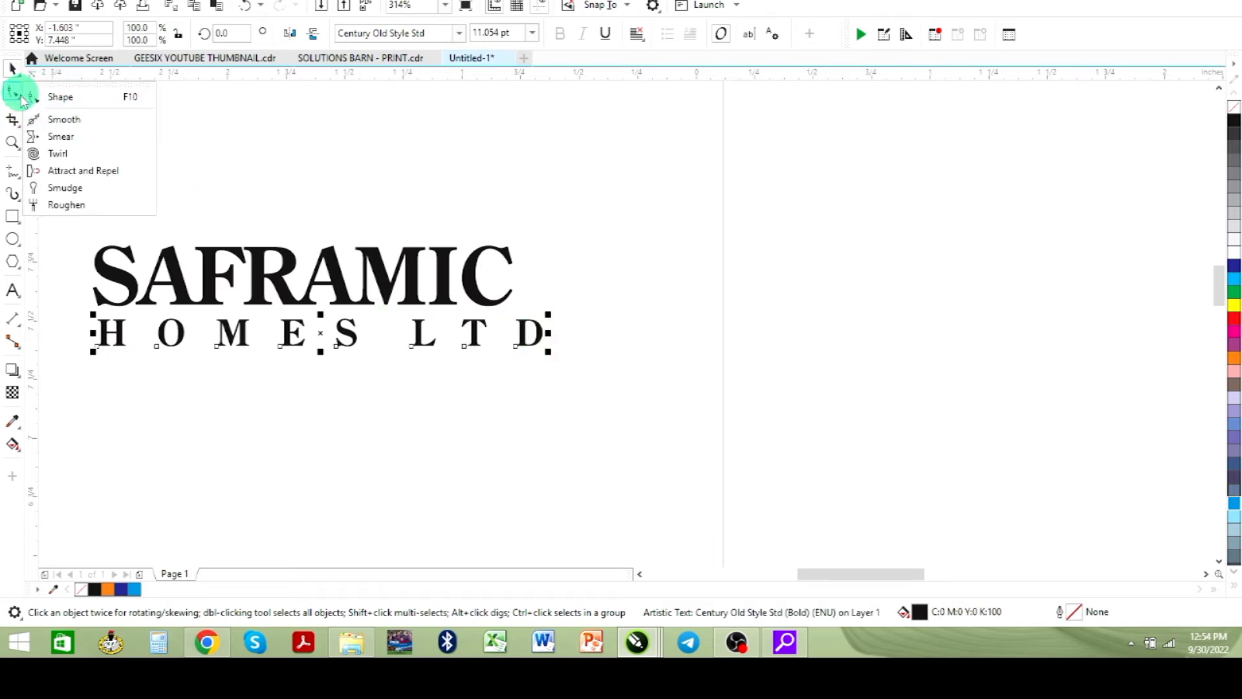
click(53, 97)
drag(548, 354, 495, 341)
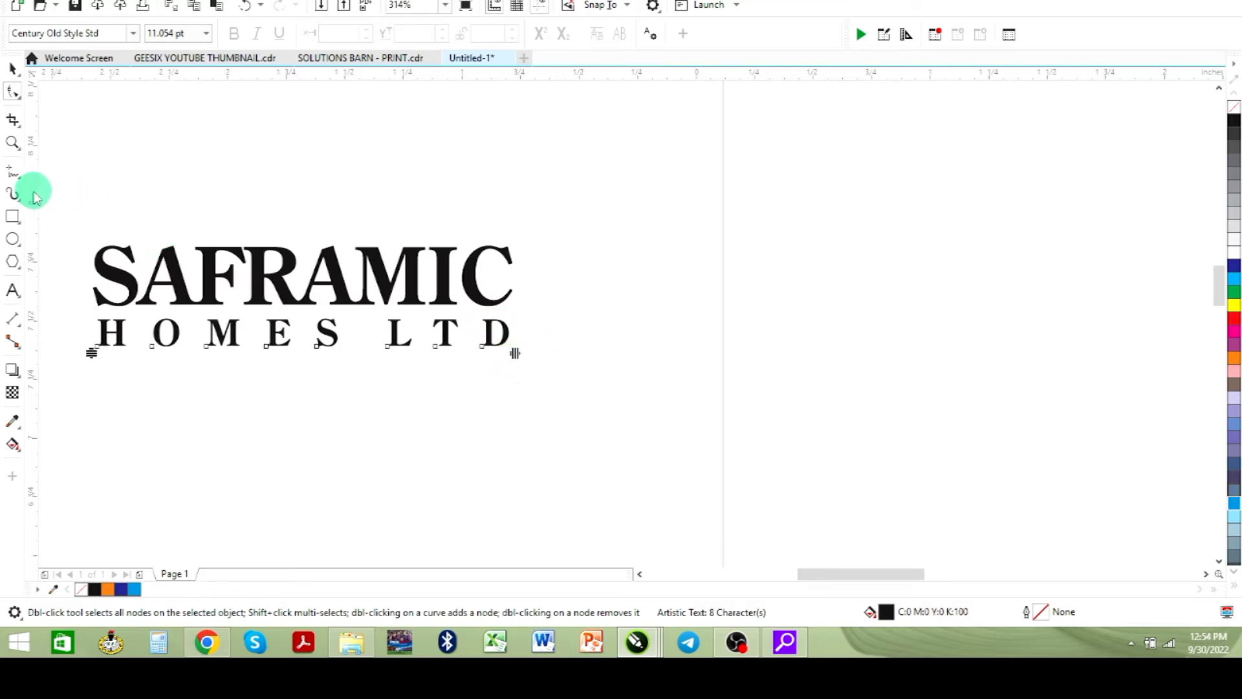
Step: Place vertical guidelines at the starting and ending edges of SAFRAMIC to check the alignment of HOMES LTD
drag(31, 186, 510, 235)
click(555, 432)
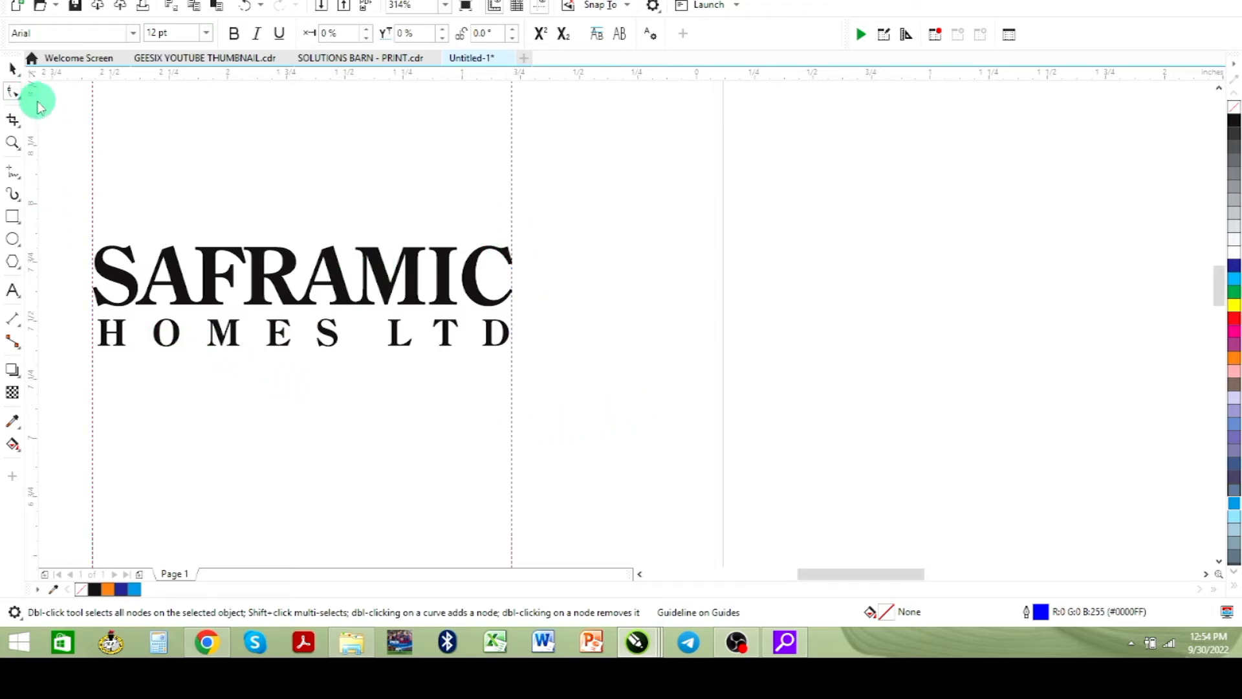
click(16, 69)
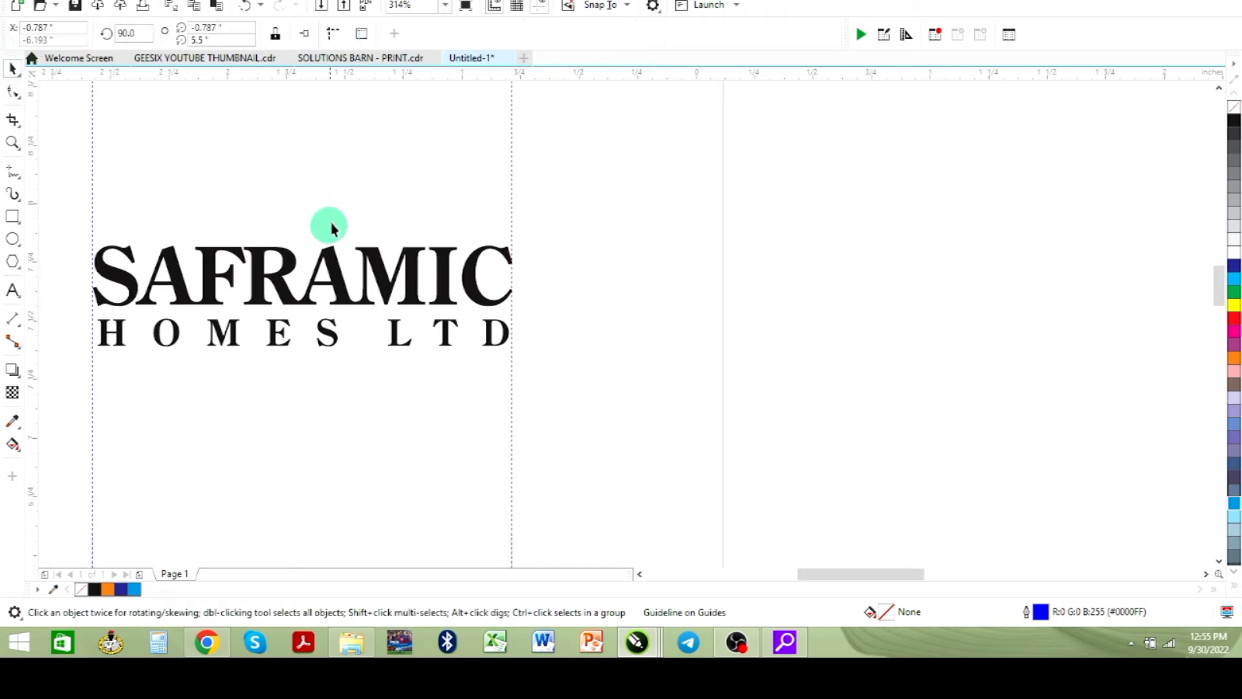
scroll(318, 216, down, 3)
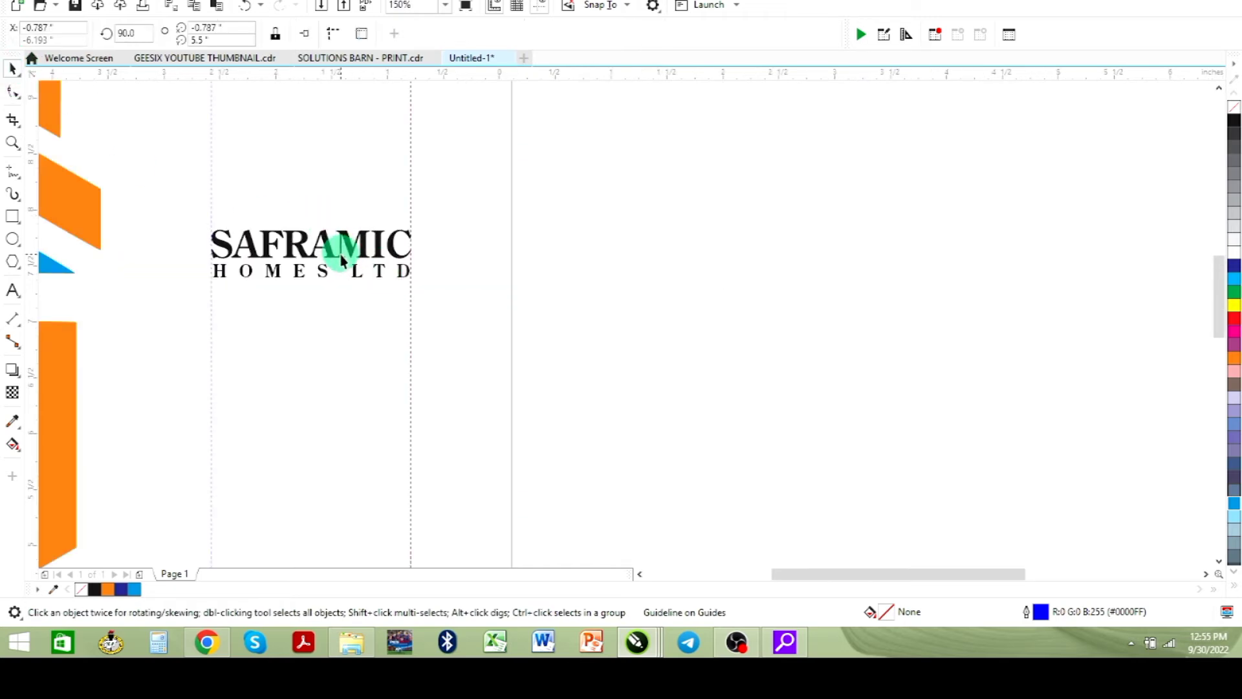
Step: Shrink the S house mark to about 1.28 by 1.57 in and place it directly beside the SAFRAMIC HOMES LTD text
scroll(340, 257, down, 3)
scroll(386, 319, down, 2)
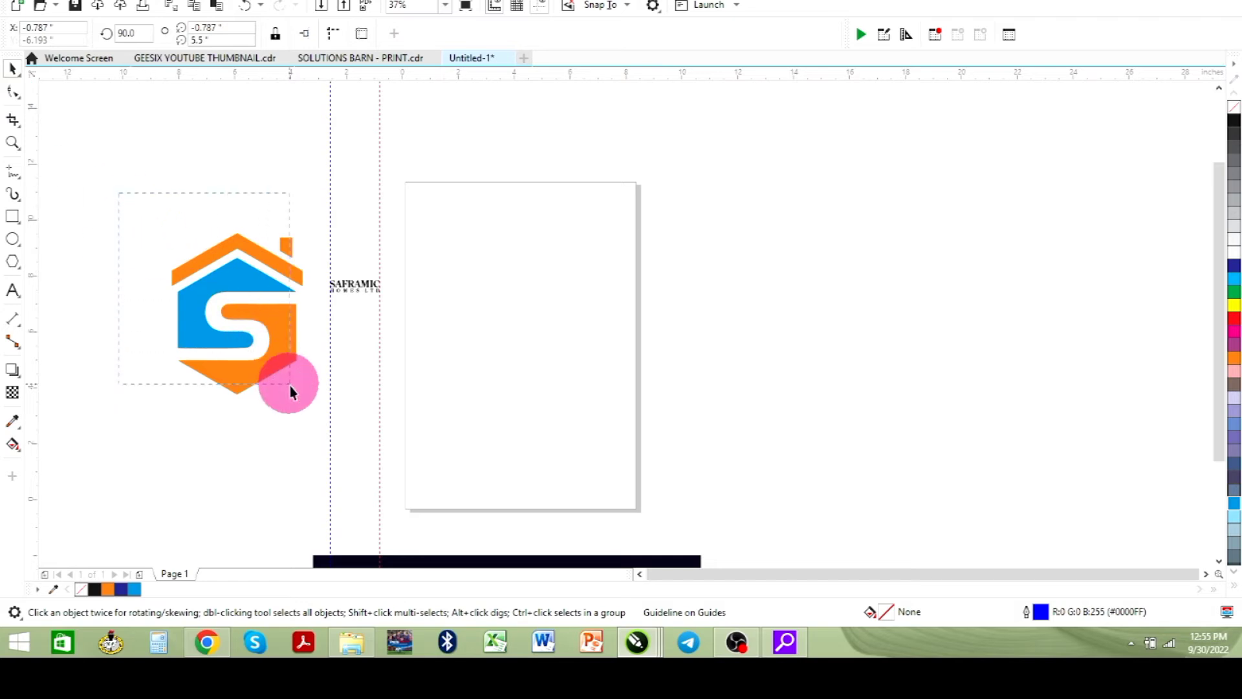
drag(307, 229, 302, 291)
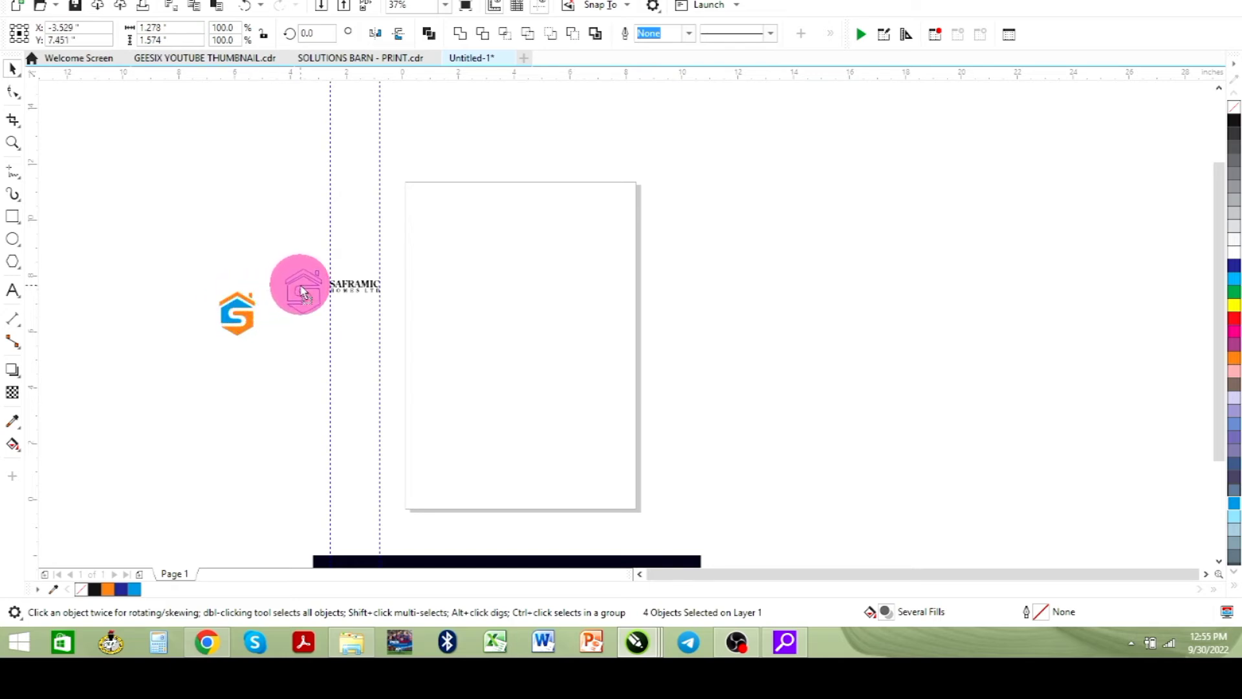
Step: Move the house mark and company name together onto the middle of the page
drag(208, 214, 511, 314)
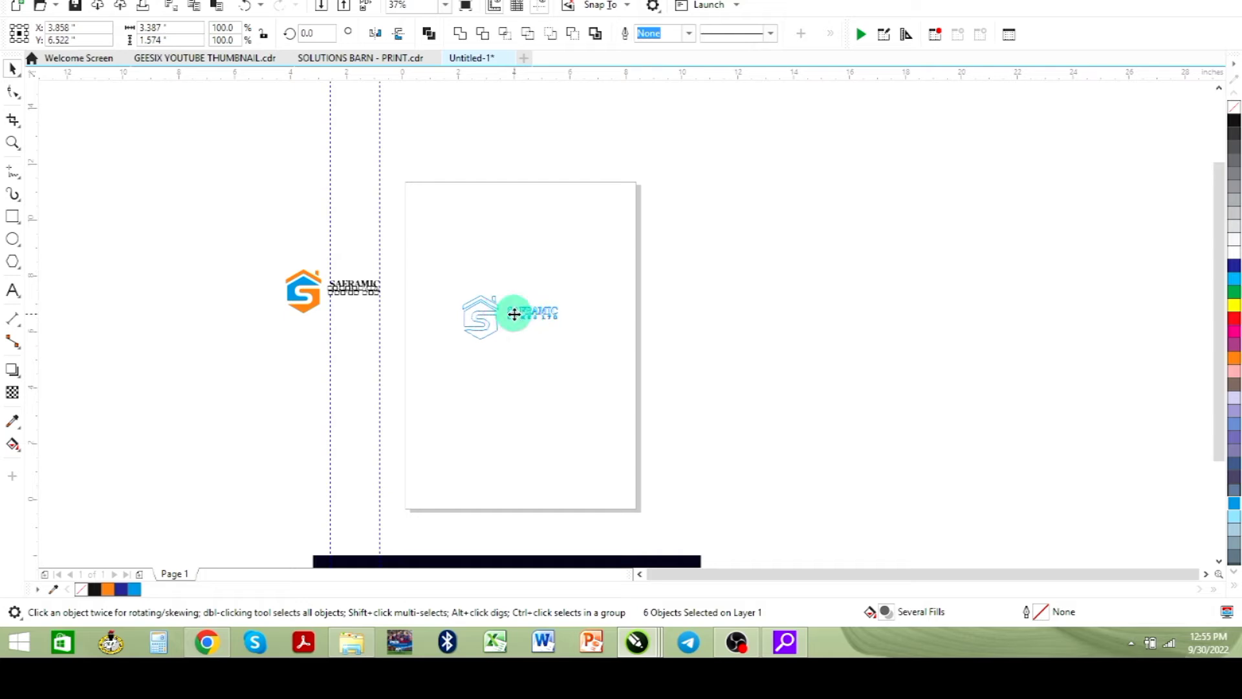
scroll(446, 314, up, 5)
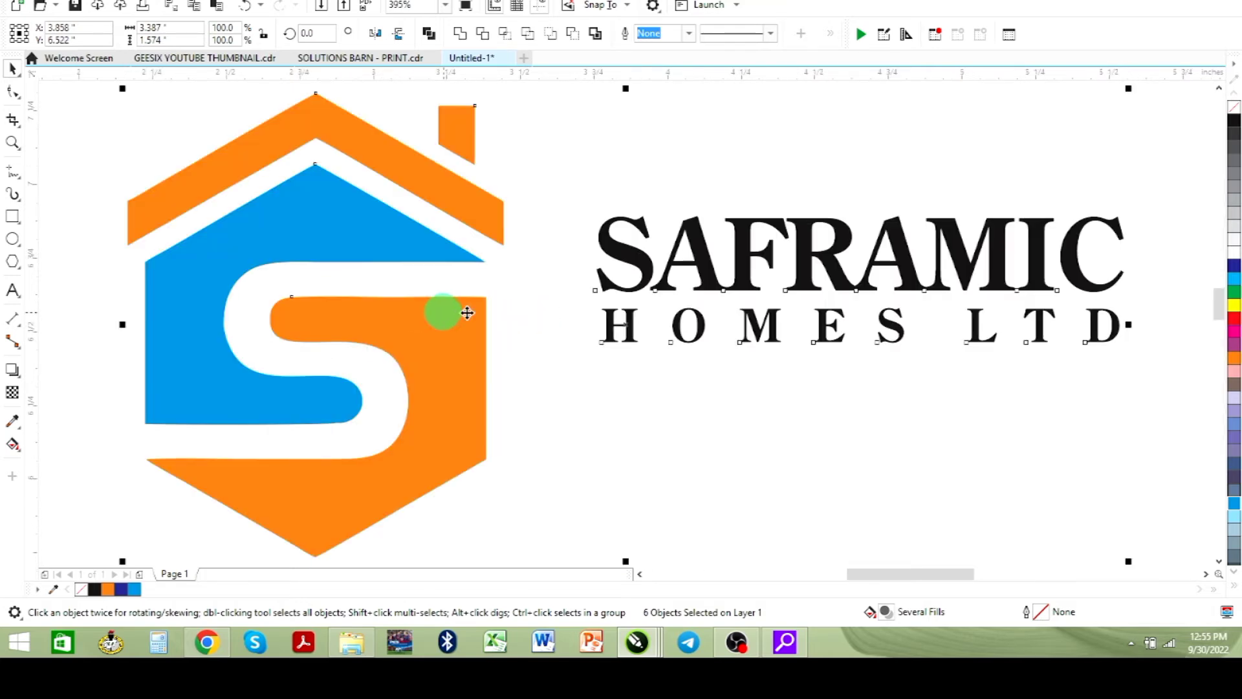
scroll(478, 319, down, 2)
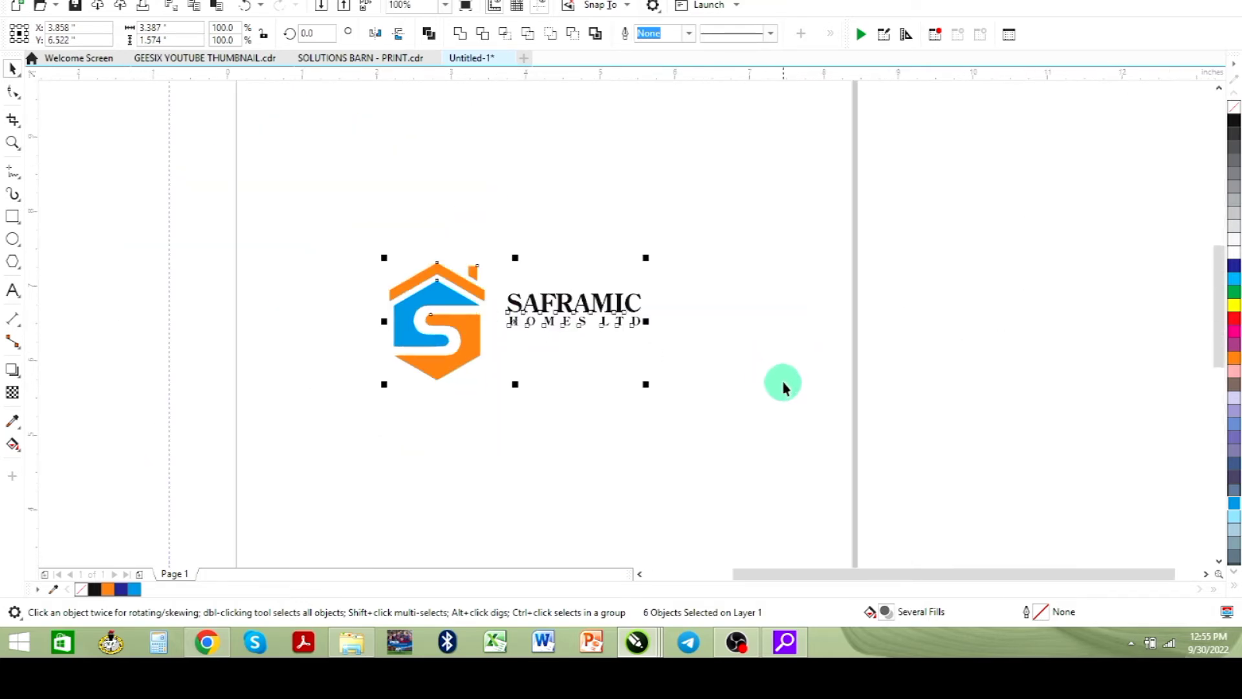
Step: Enlarge the two-line company name together, with SAFRAMIC at about 33.6 pt, and shift it clear of the house mark
drag(795, 405, 504, 252)
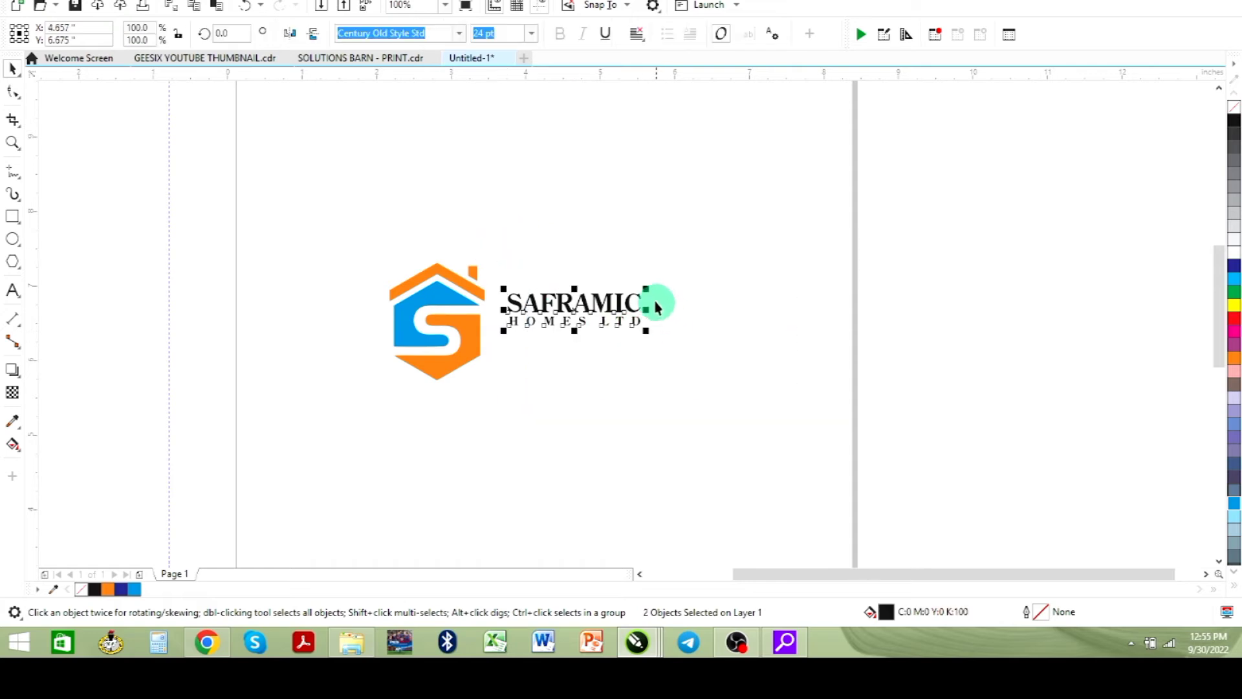
drag(643, 291, 691, 277)
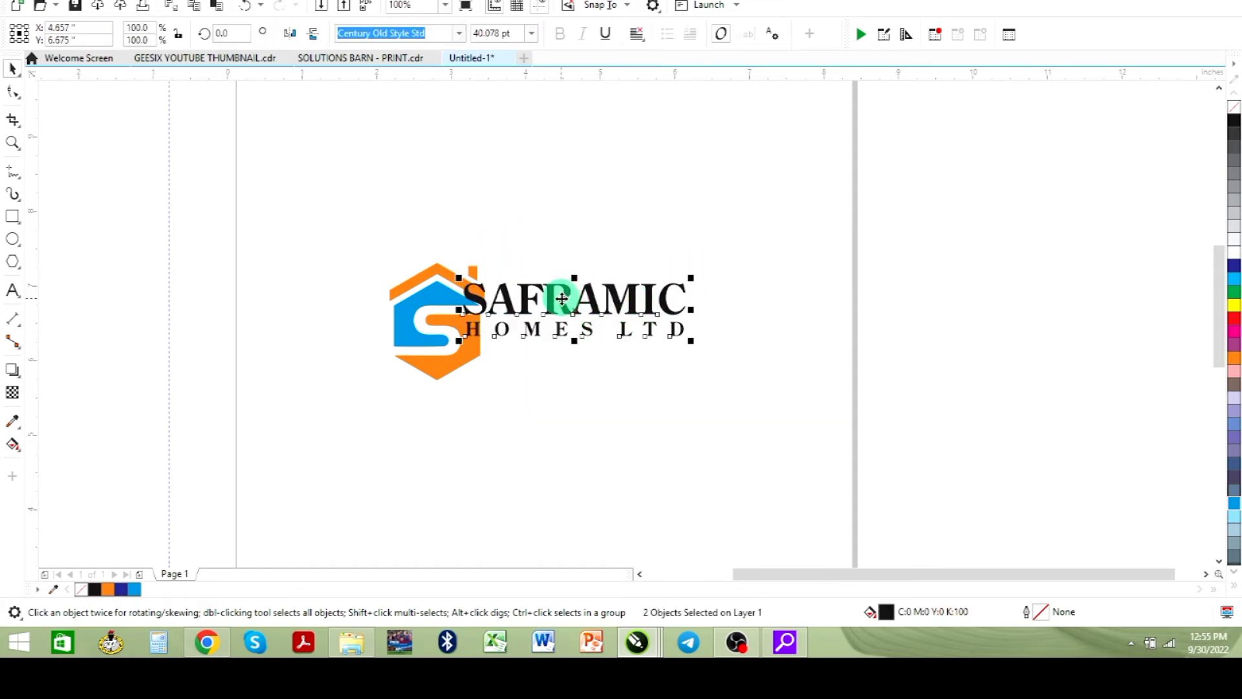
drag(562, 298, 592, 310)
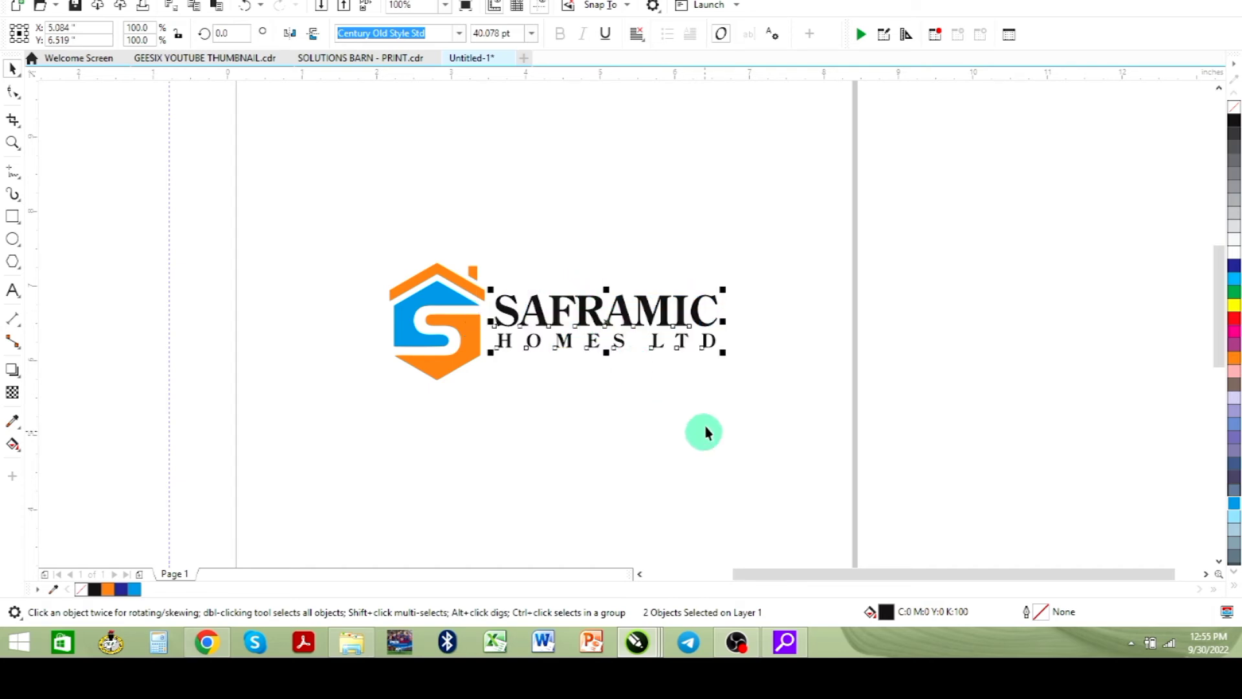
drag(722, 290, 720, 309)
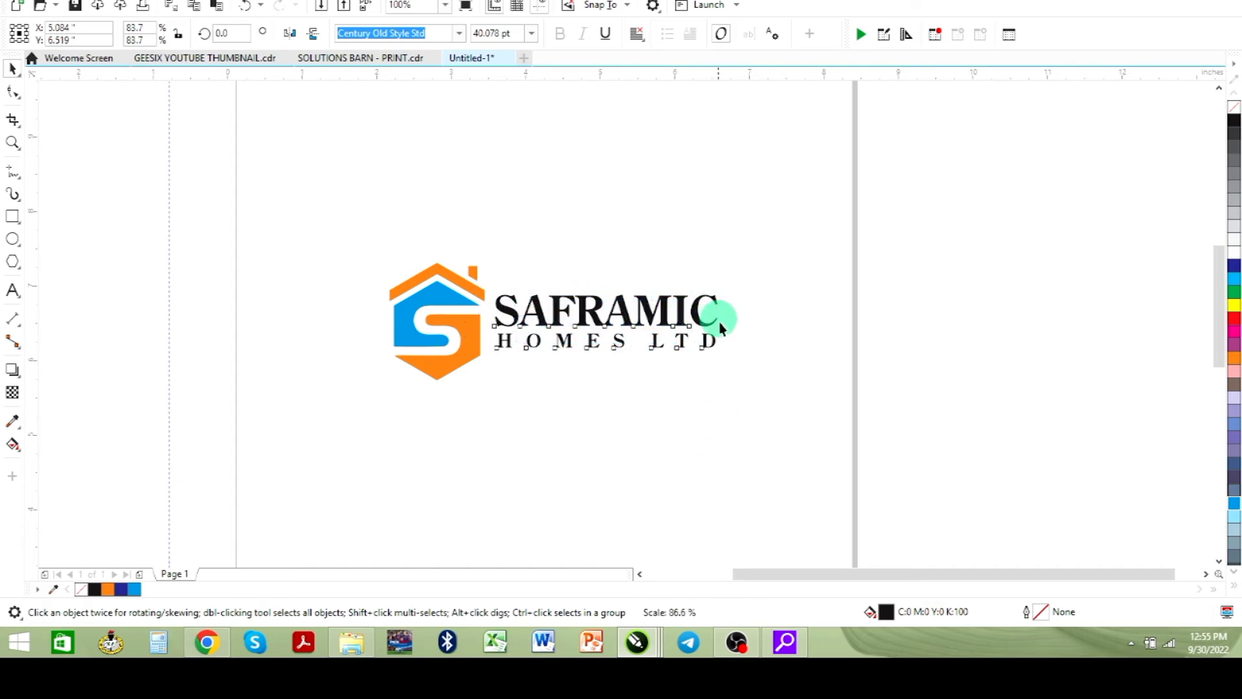
click(753, 236)
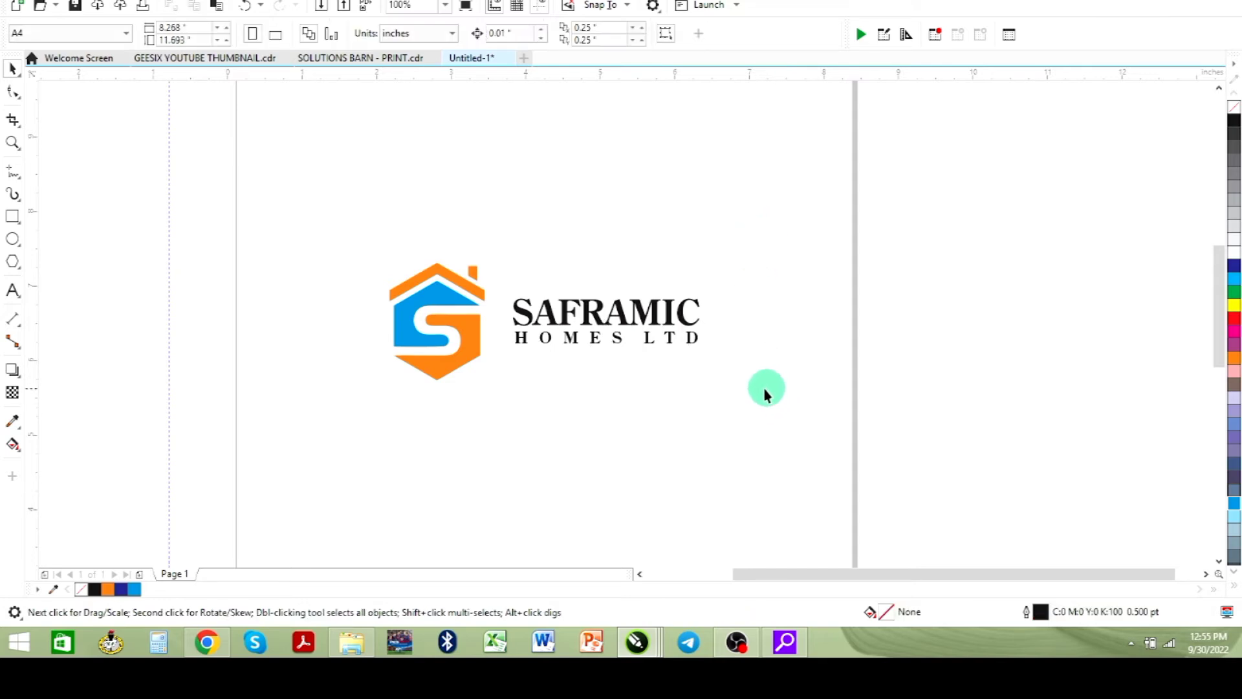
Step: Fill SAFRAMIC with the document's orange and convert its fill to a fountain fill
click(621, 311)
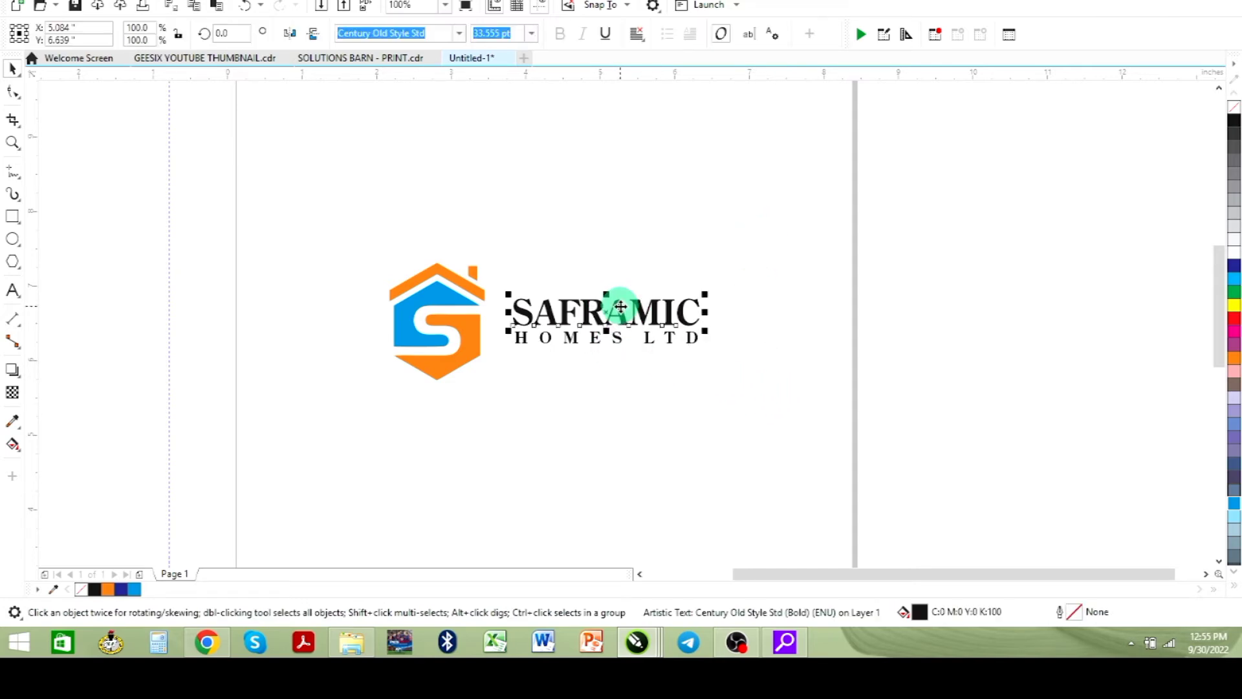
click(106, 589)
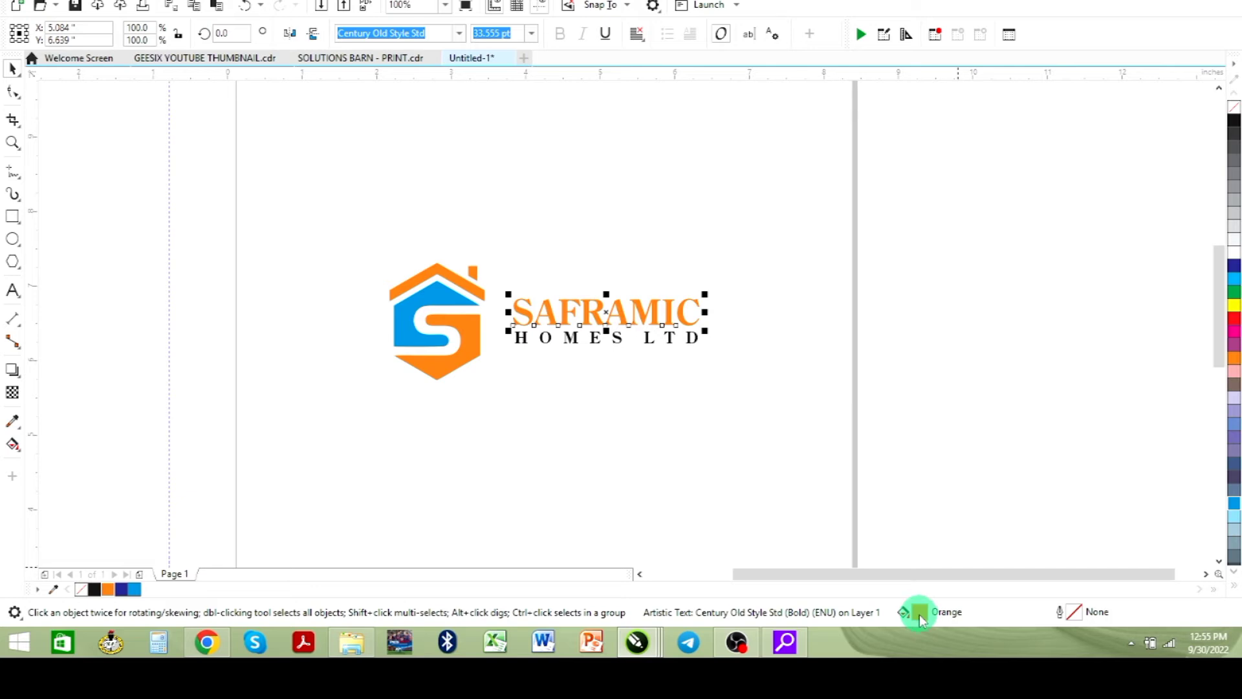
double_click(939, 611)
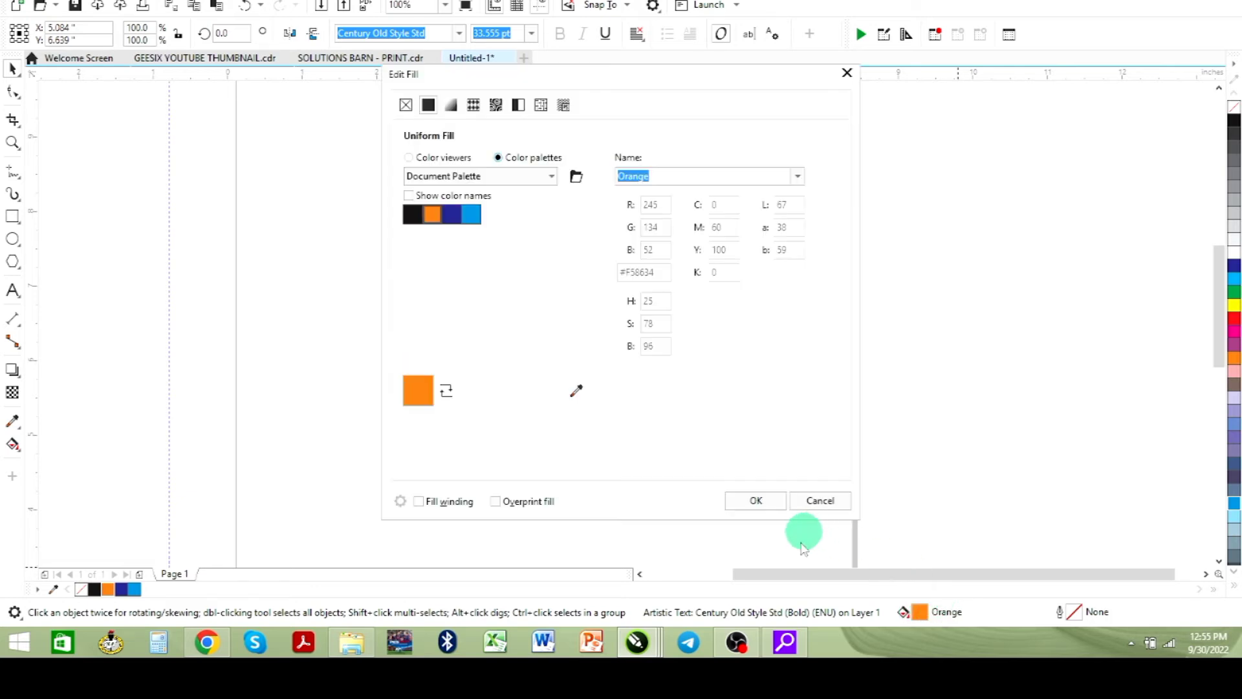
drag(574, 78, 892, 103)
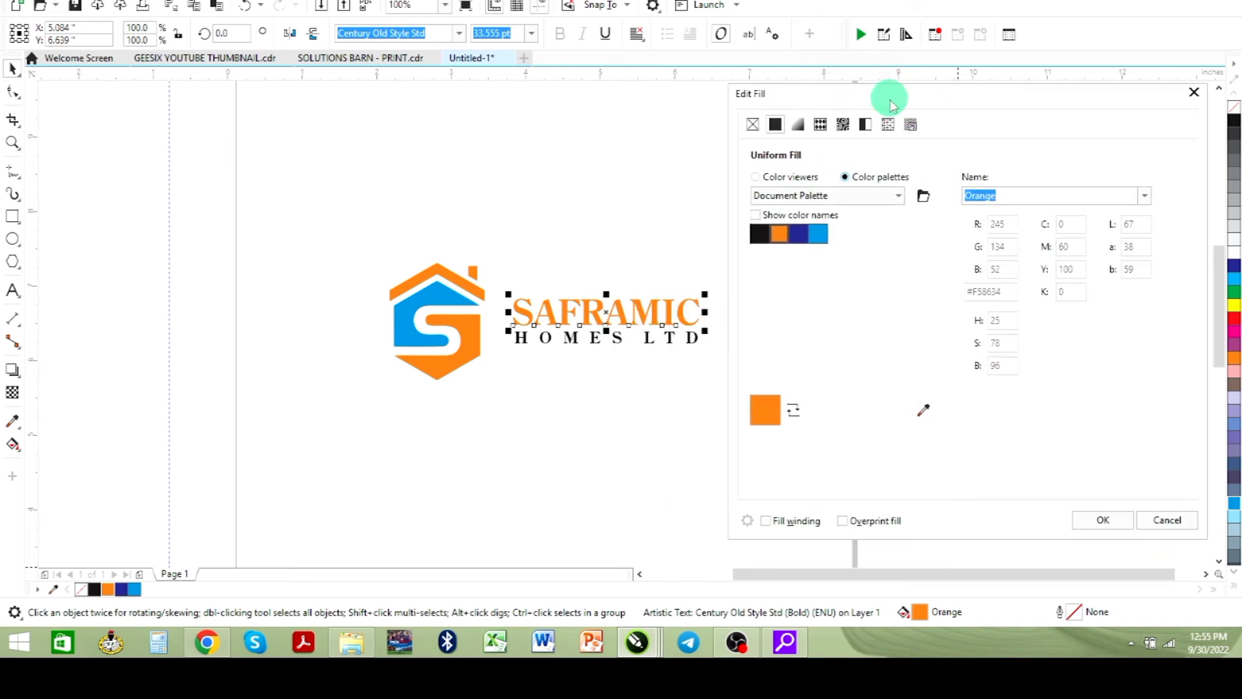
click(800, 127)
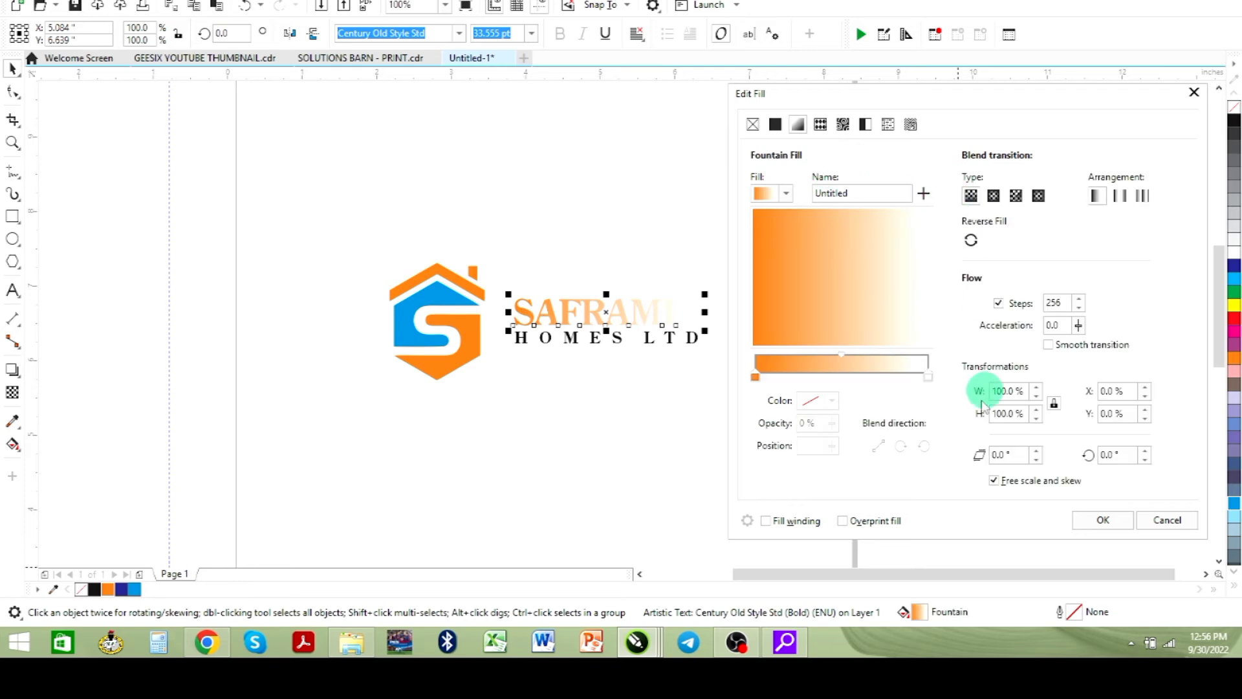
Step: Set the end colour of SAFRAMIC's fountain fill to red and apply the orange-to-red gradient
click(929, 381)
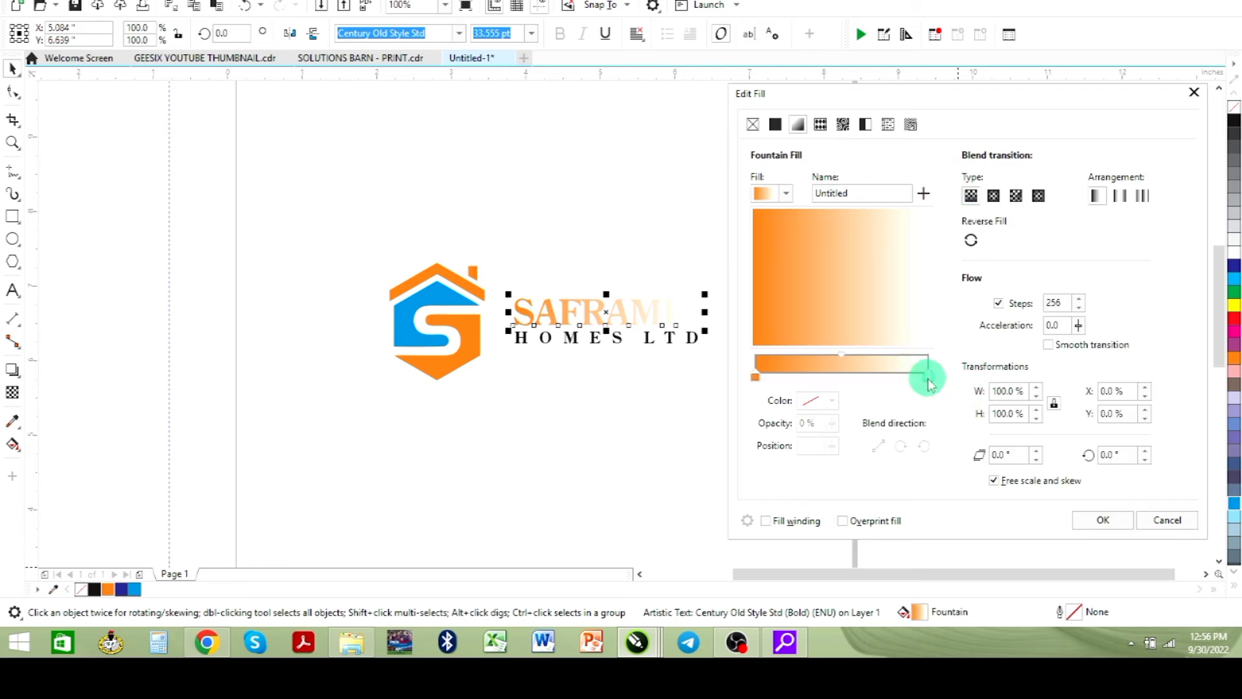
click(831, 404)
drag(898, 224, 927, 204)
click(677, 166)
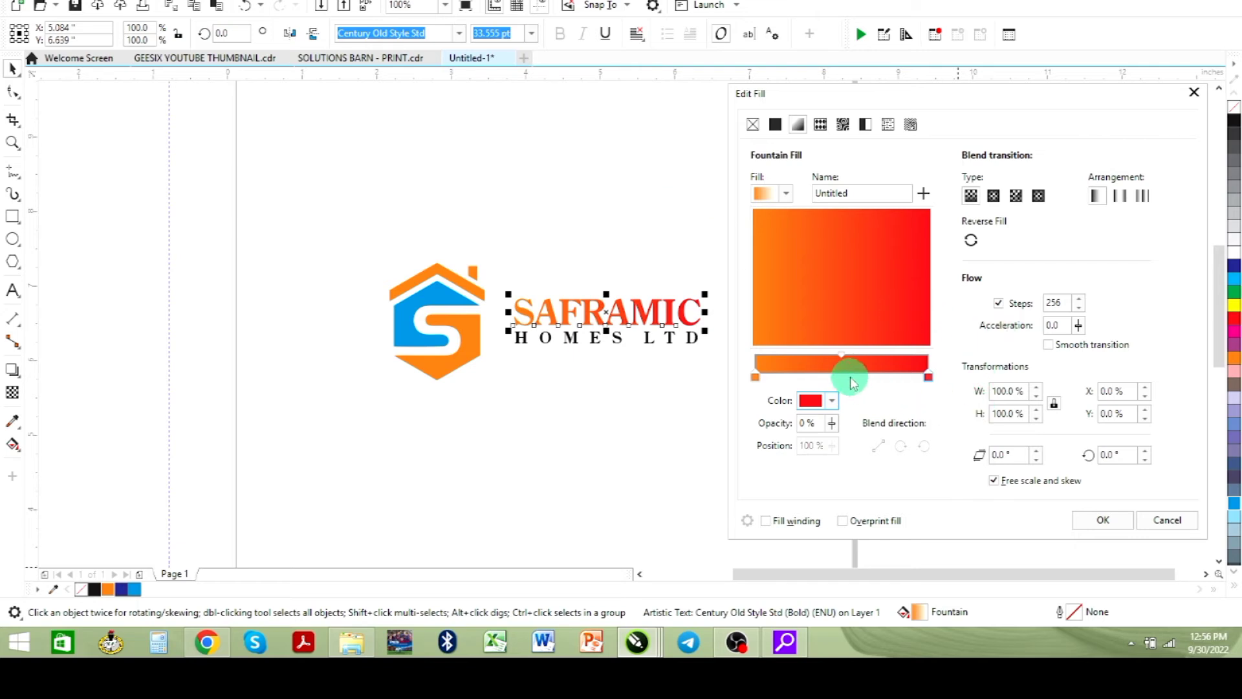
click(1102, 521)
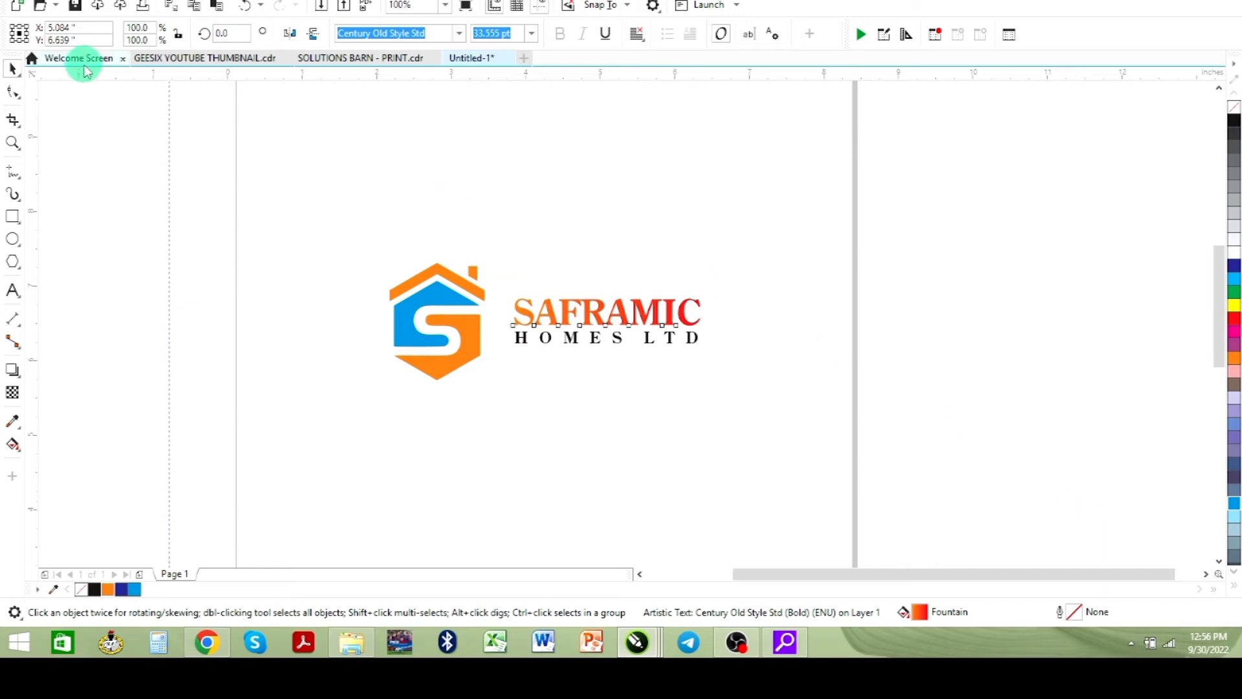
click(298, 197)
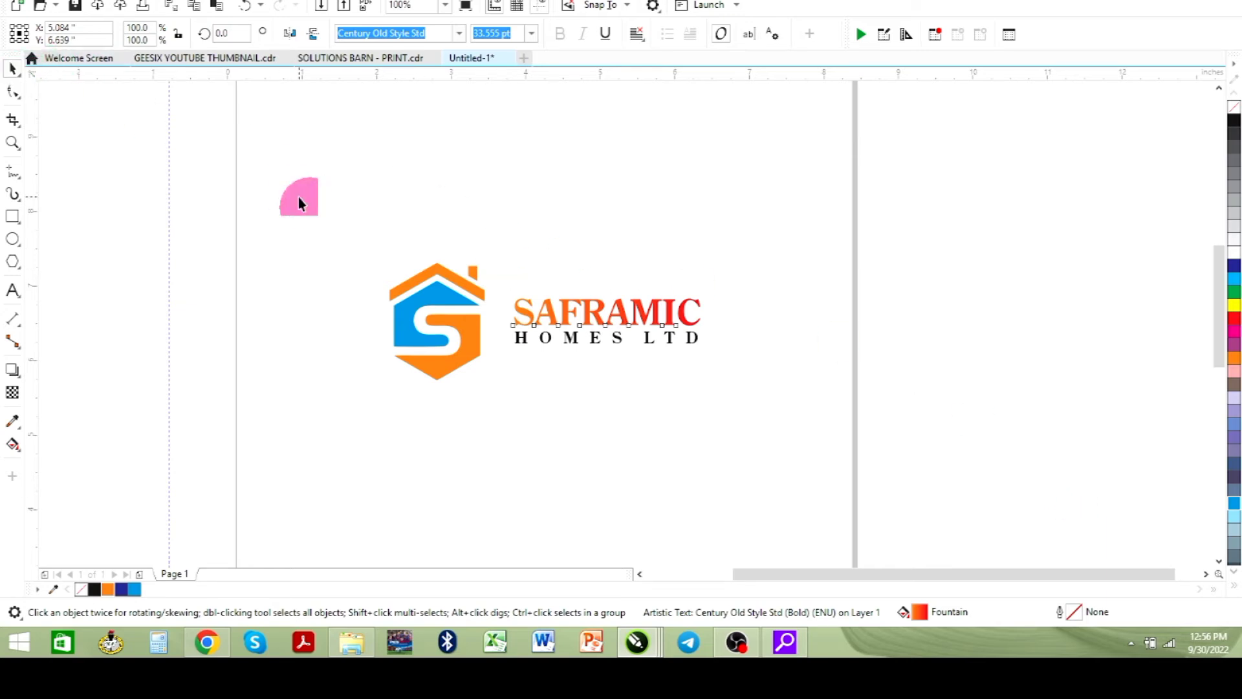
Step: Copy SAFRAMIC's gradient fill onto the house mark's lower orange S shape, the roof and the chimney
click(549, 322)
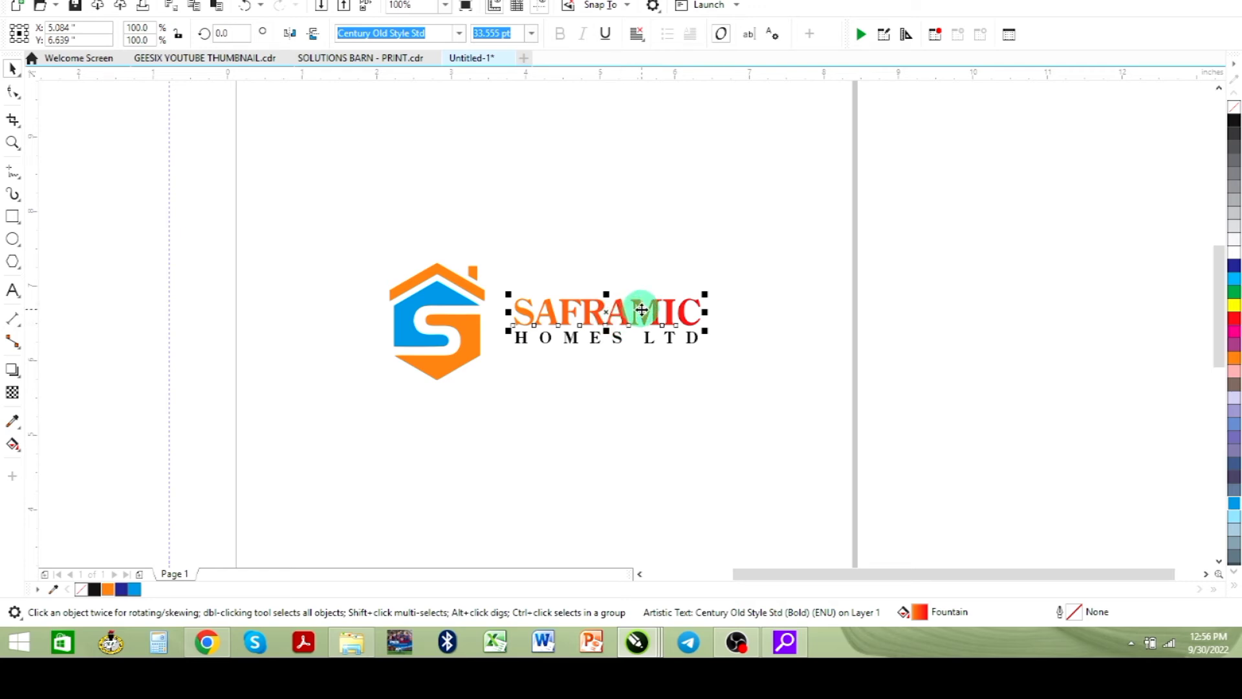
drag(642, 310, 474, 328)
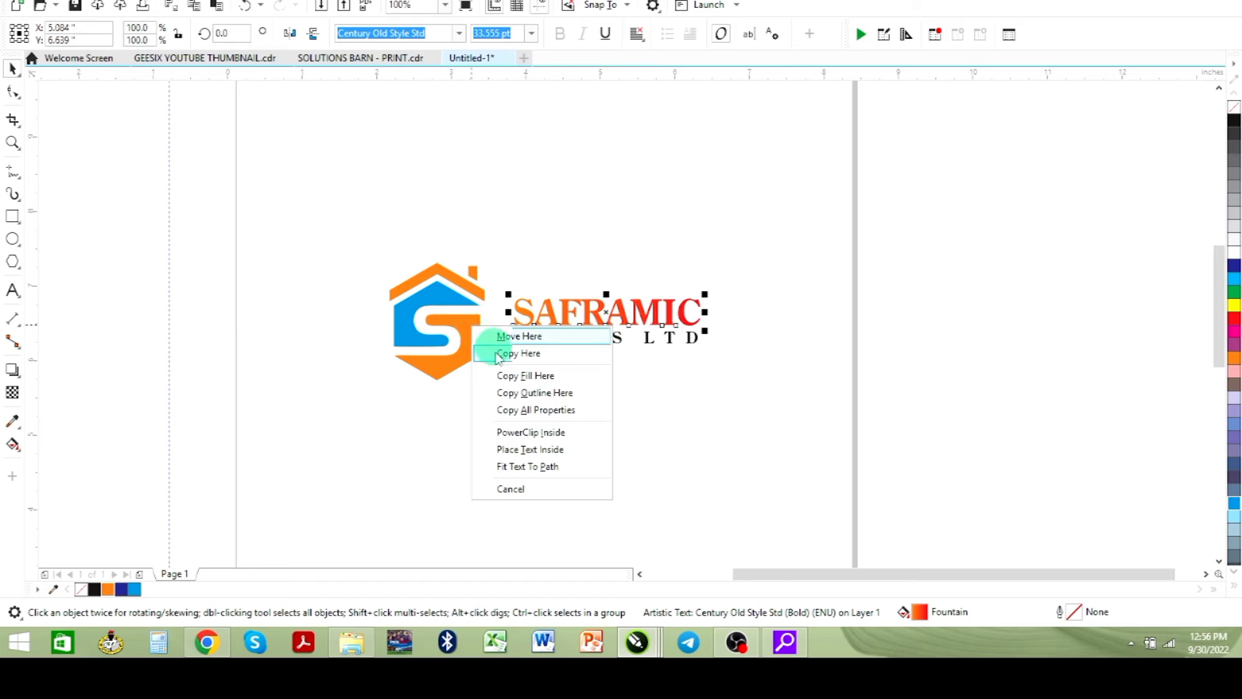
click(534, 379)
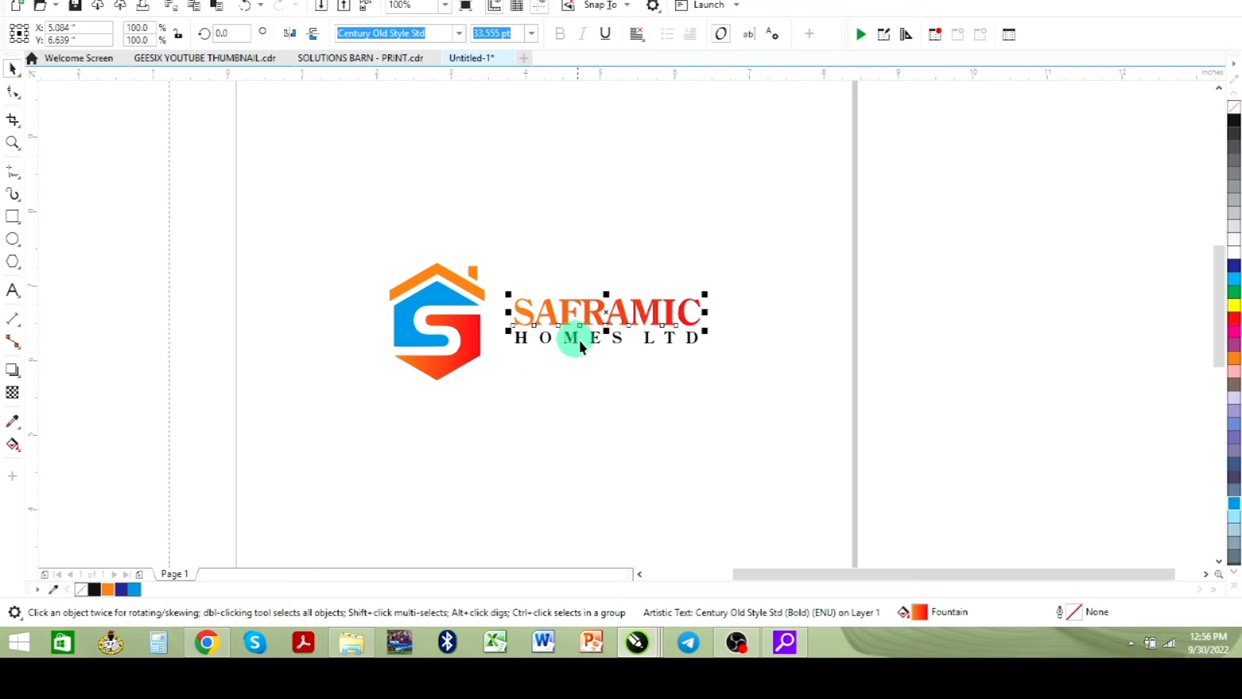
drag(597, 313, 425, 280)
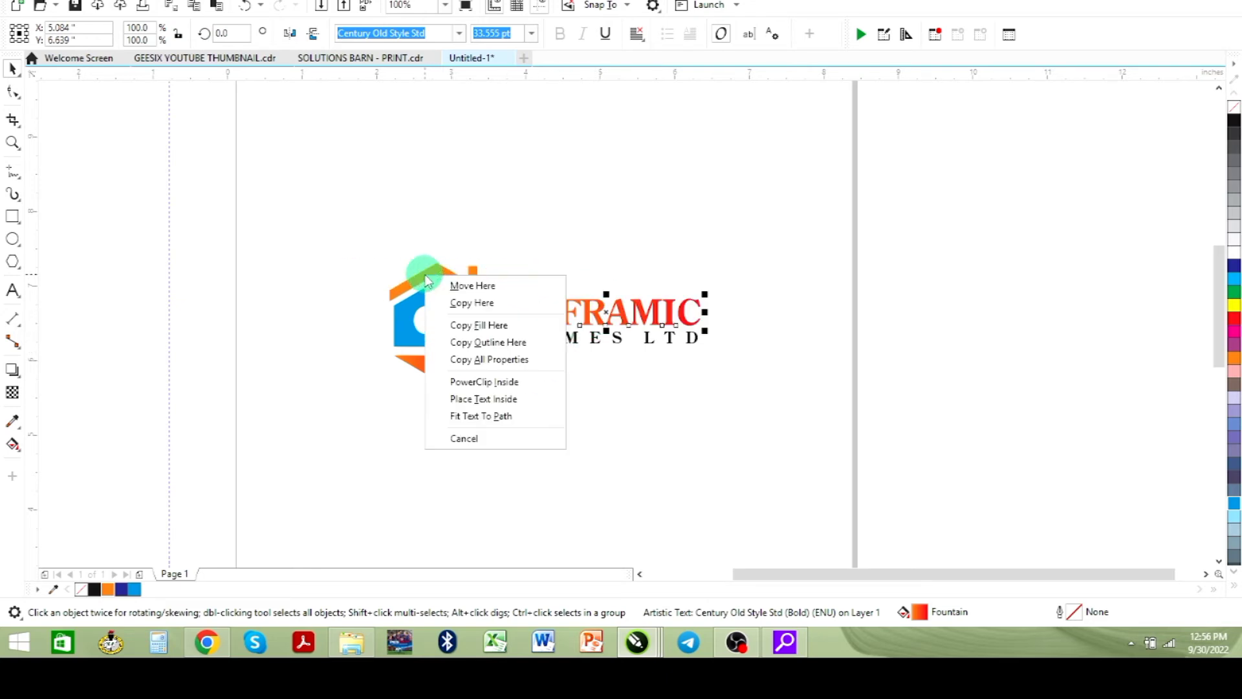
click(484, 325)
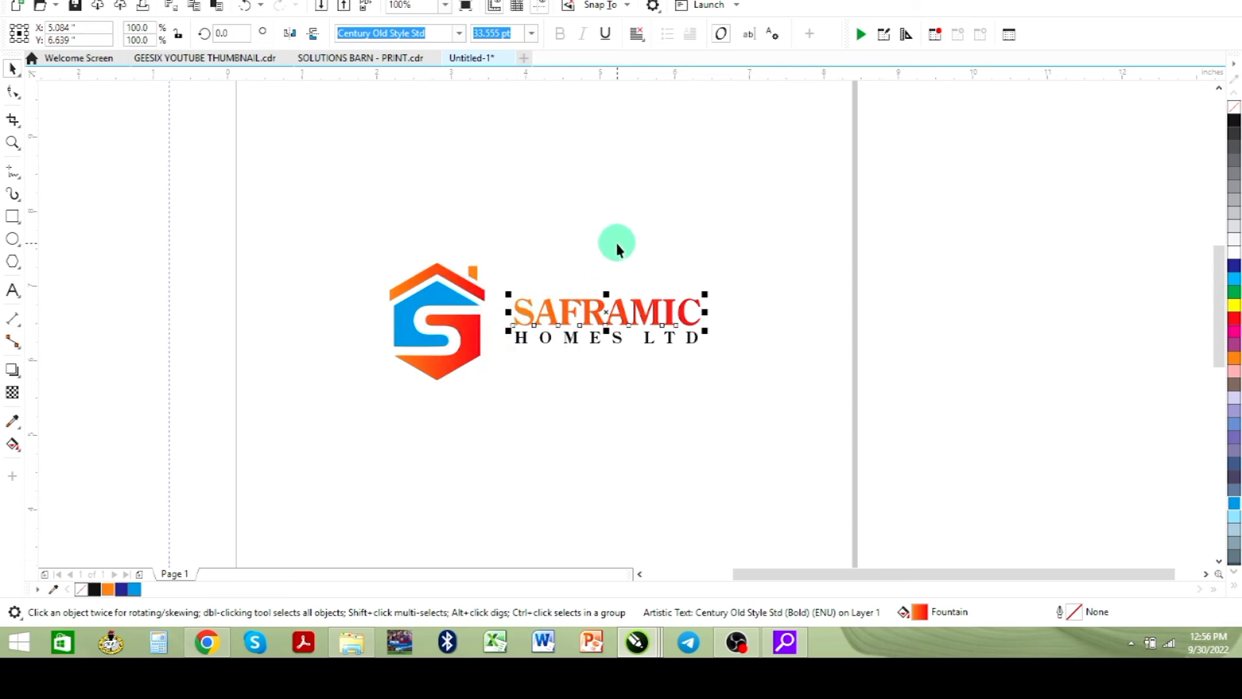
drag(590, 313, 475, 271)
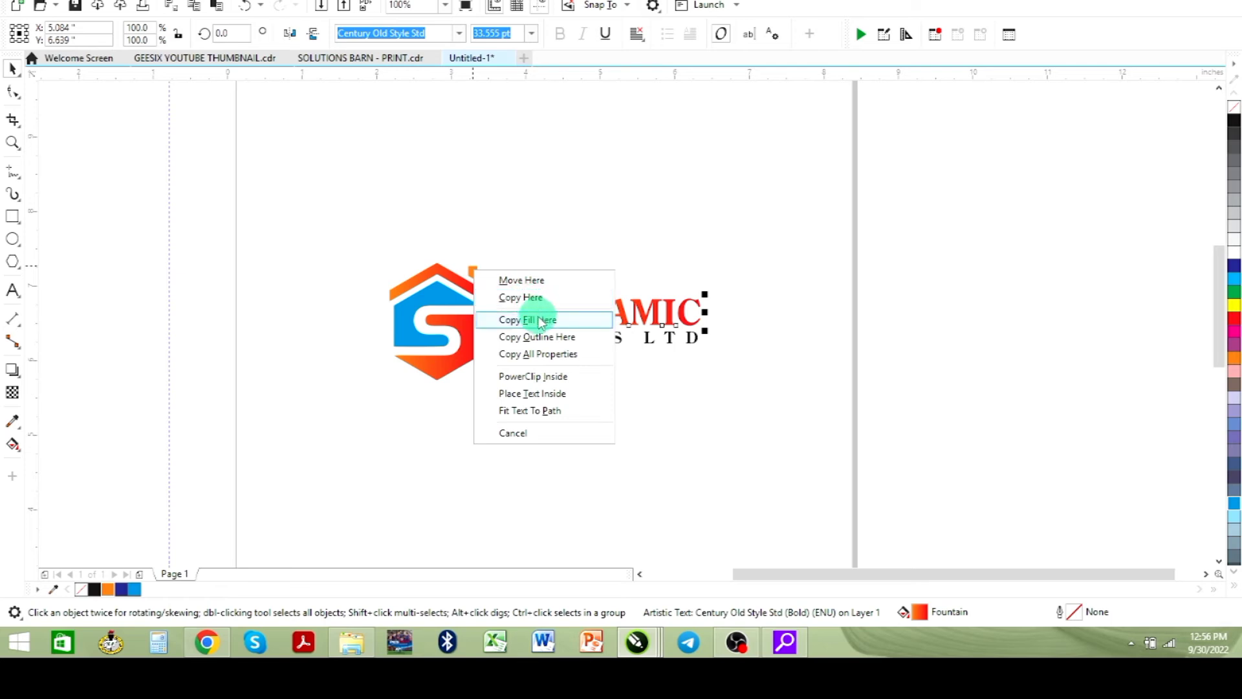
click(553, 317)
click(592, 239)
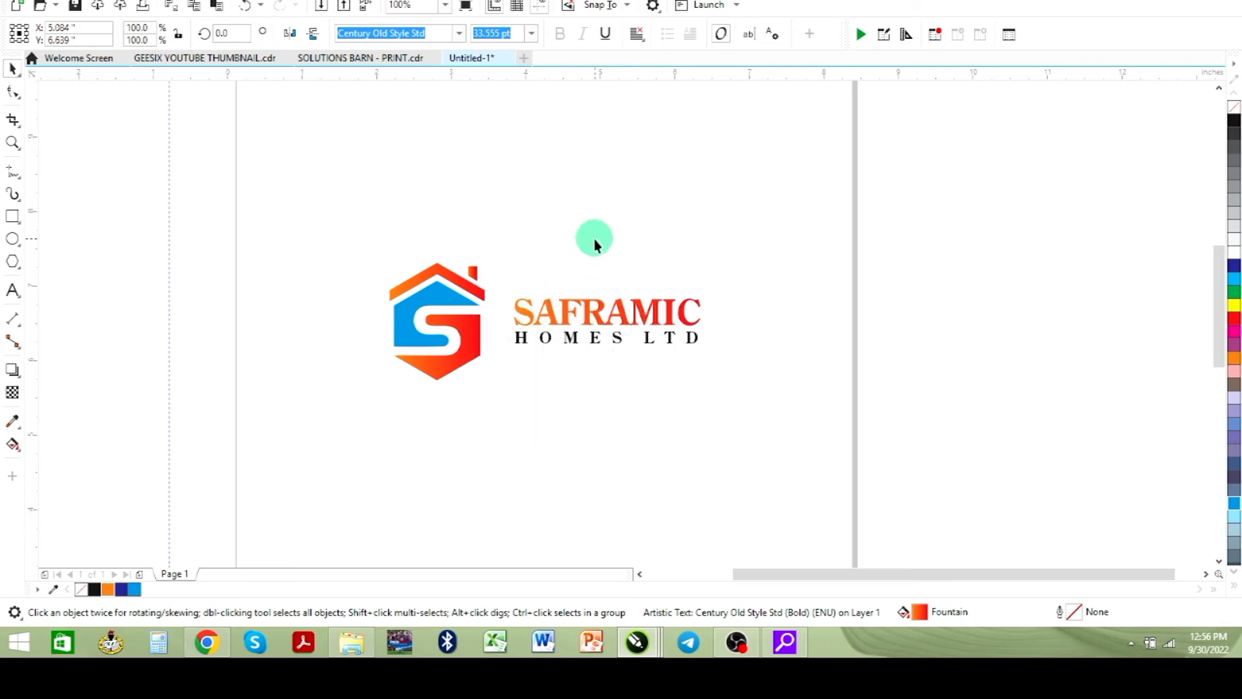
Step: Recolour the blue S shape inside the house mark to solid red
click(427, 306)
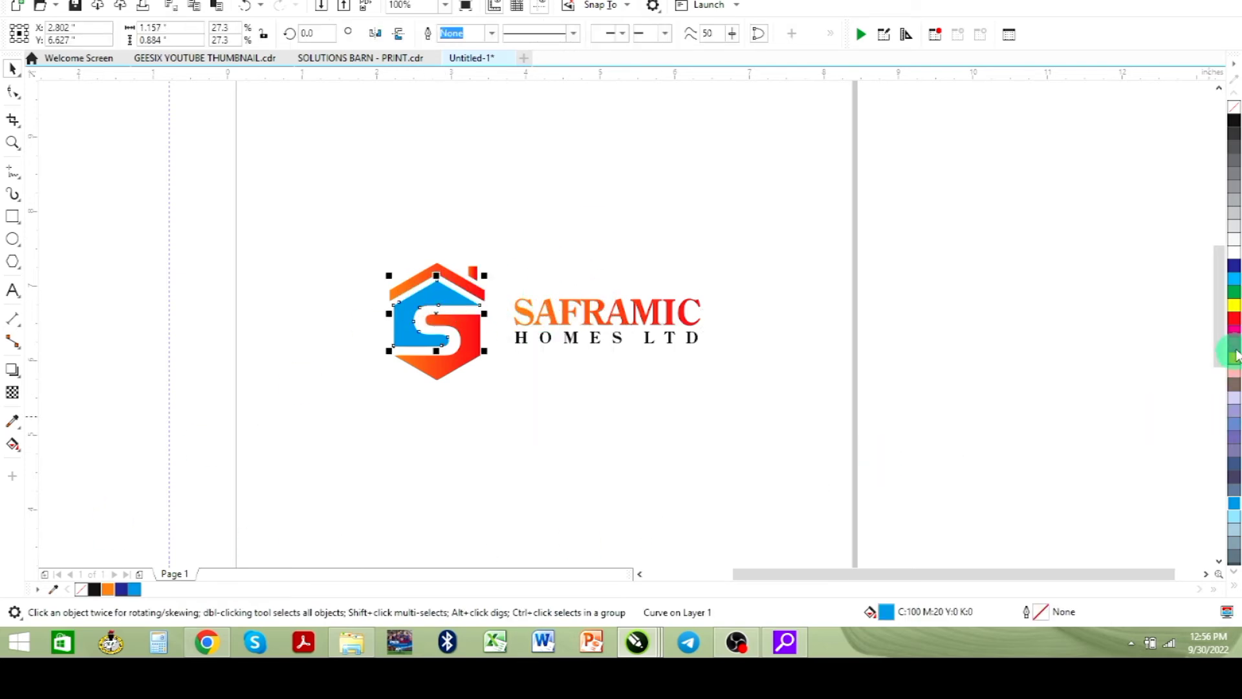
click(1234, 318)
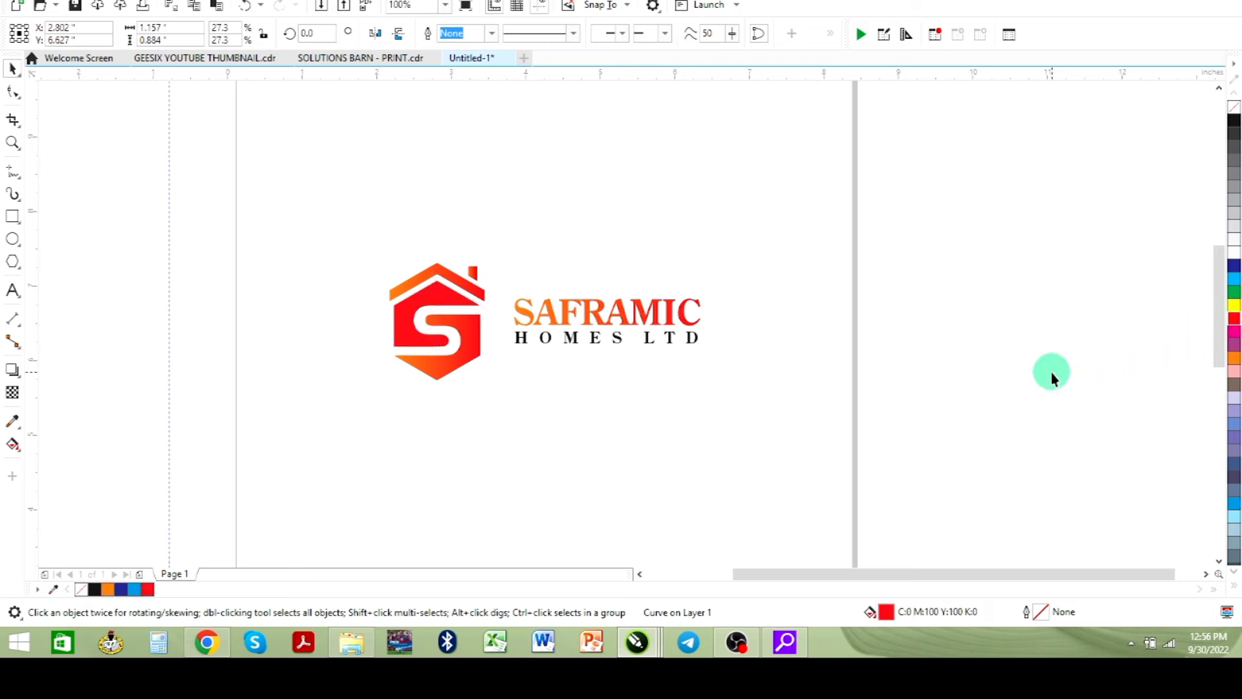
click(1051, 373)
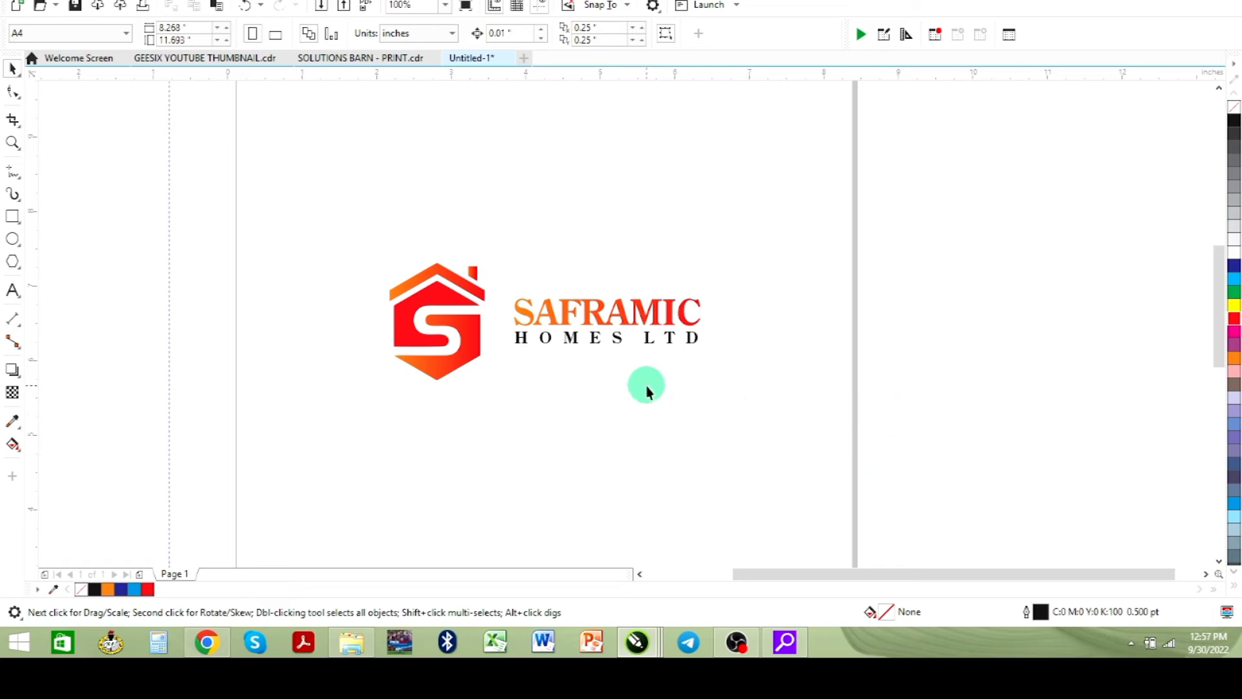
Step: Draw a square about 8.29 in wide across the page around the logo and center it on the page
scroll(457, 316, down, 1)
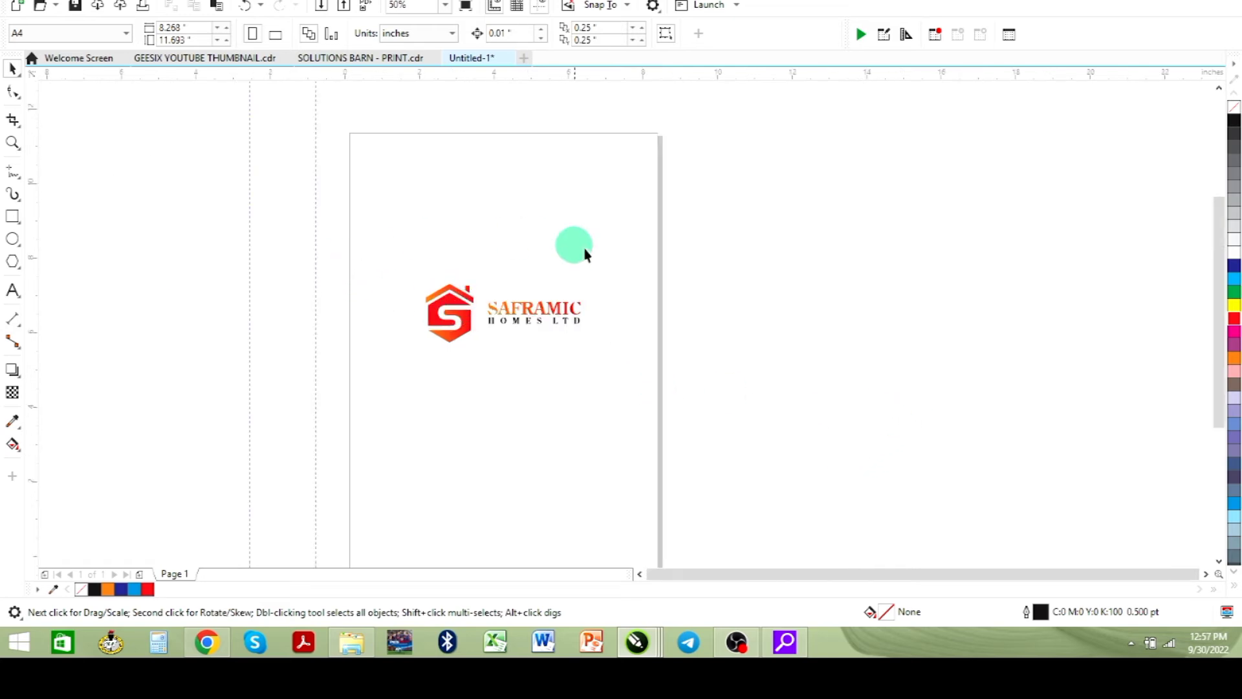
click(13, 215)
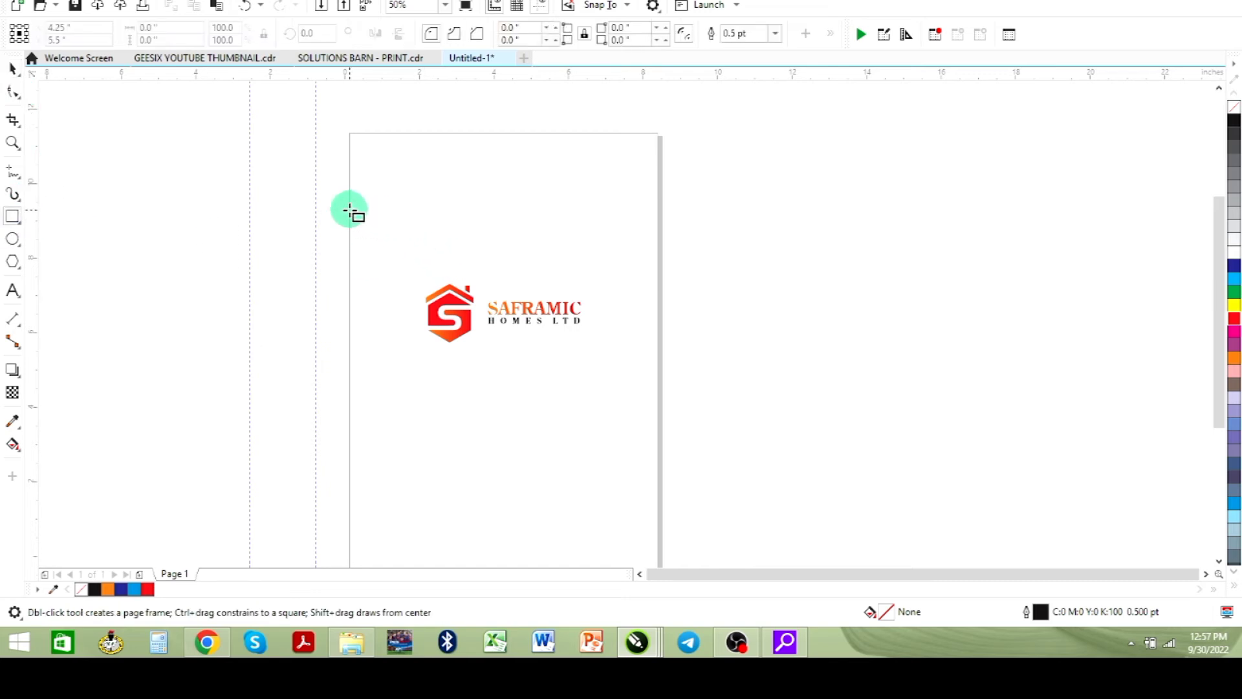
drag(348, 210, 634, 518)
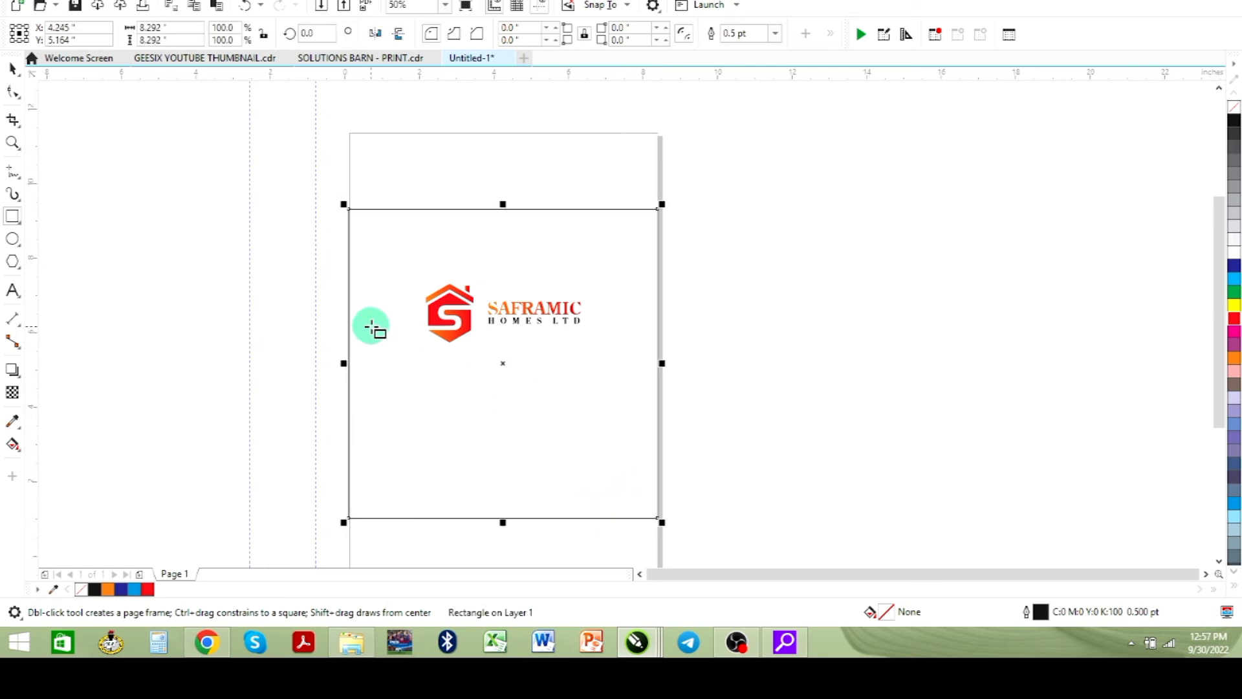
click(13, 69)
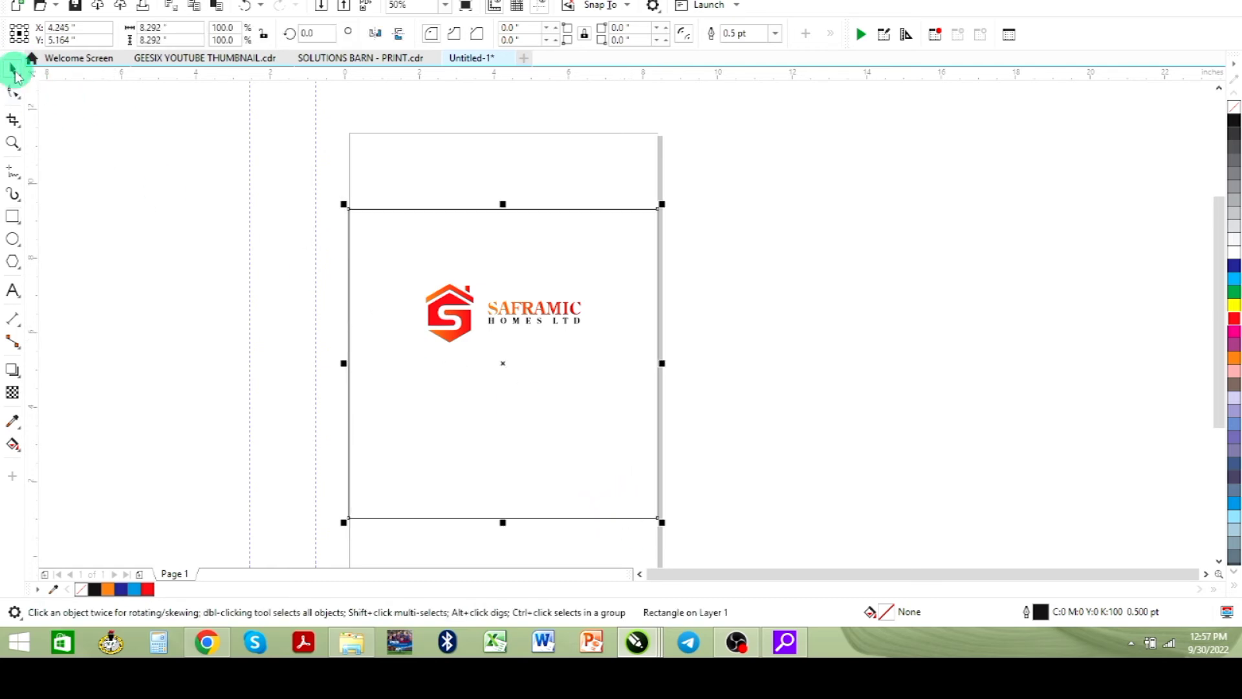
key(e)
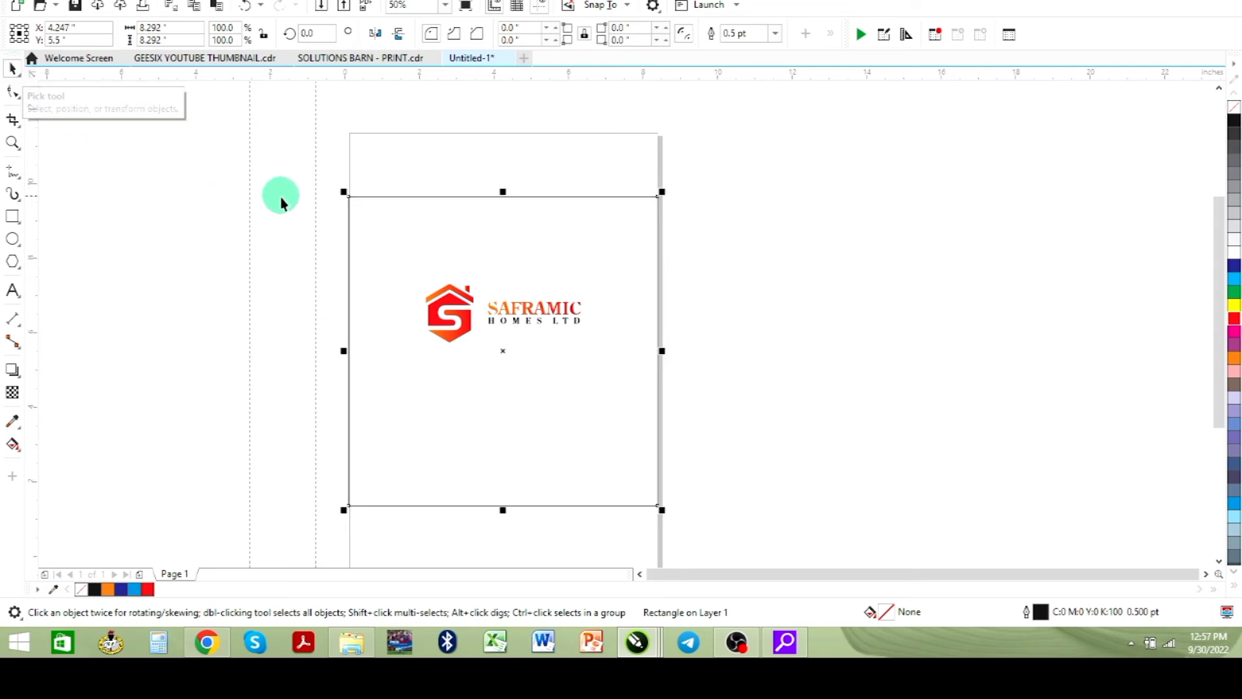
Step: Group the six parts of the logo, the house mark together with the SAFRAMIC HOMES LTD text
drag(328, 235, 457, 324)
drag(585, 363, 605, 379)
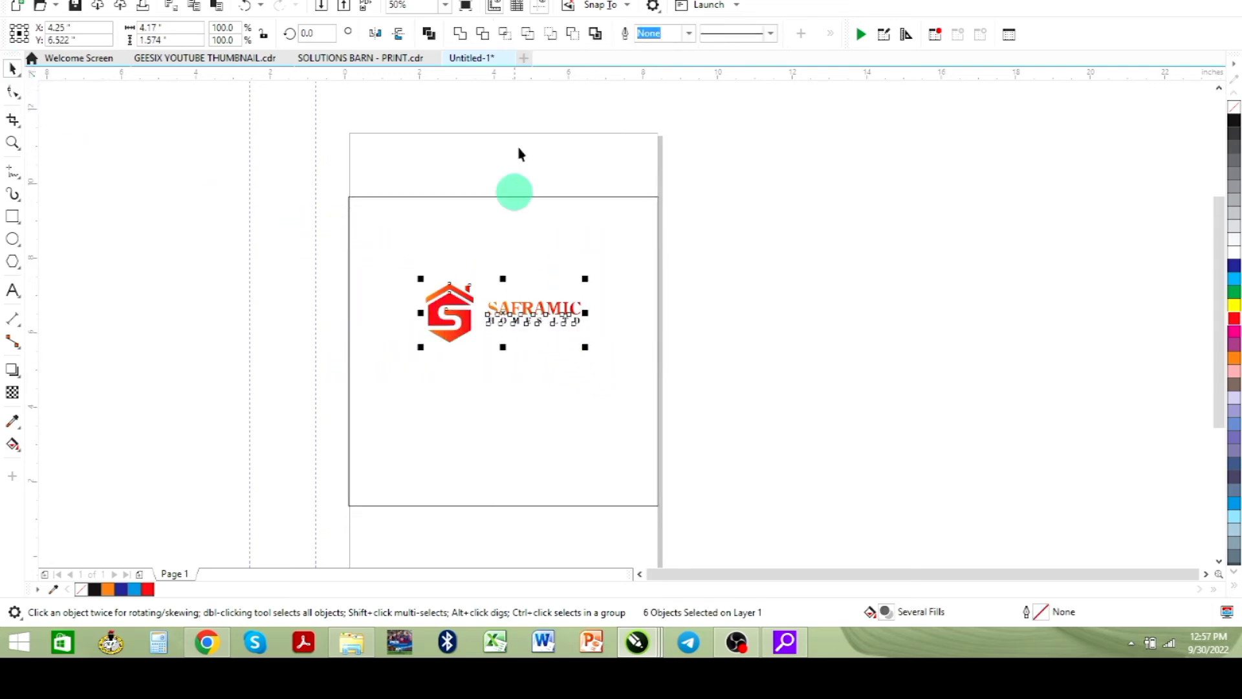
right_click(509, 313)
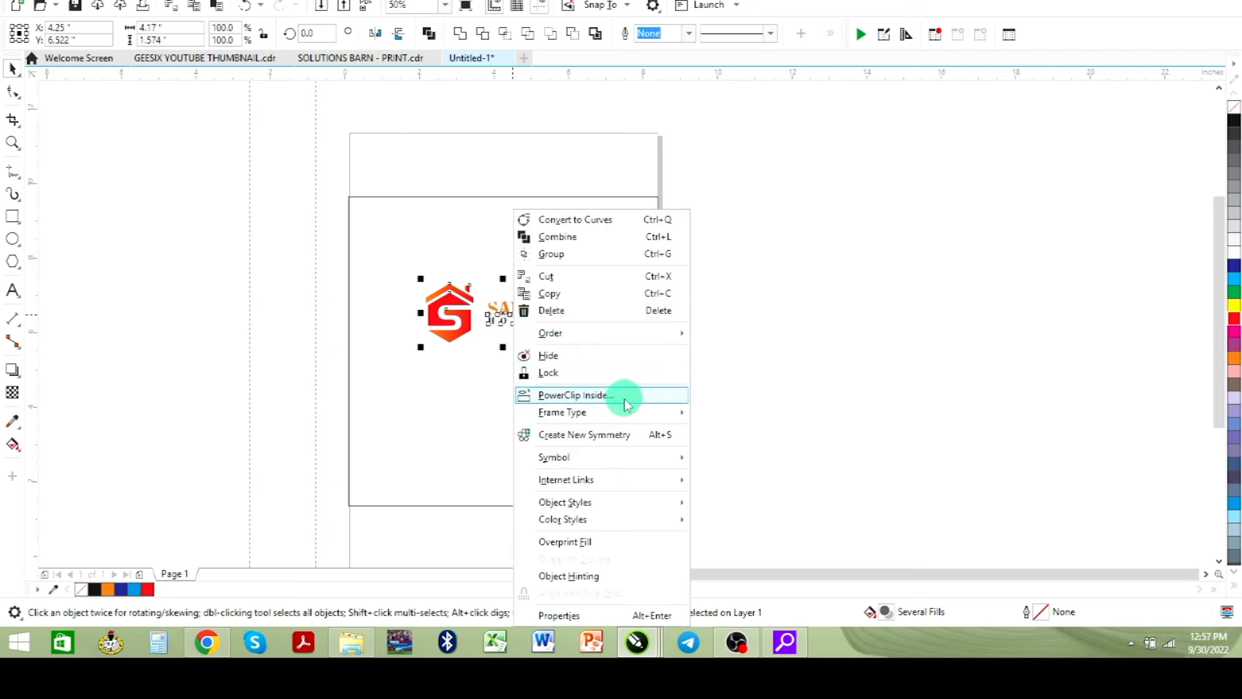
click(626, 253)
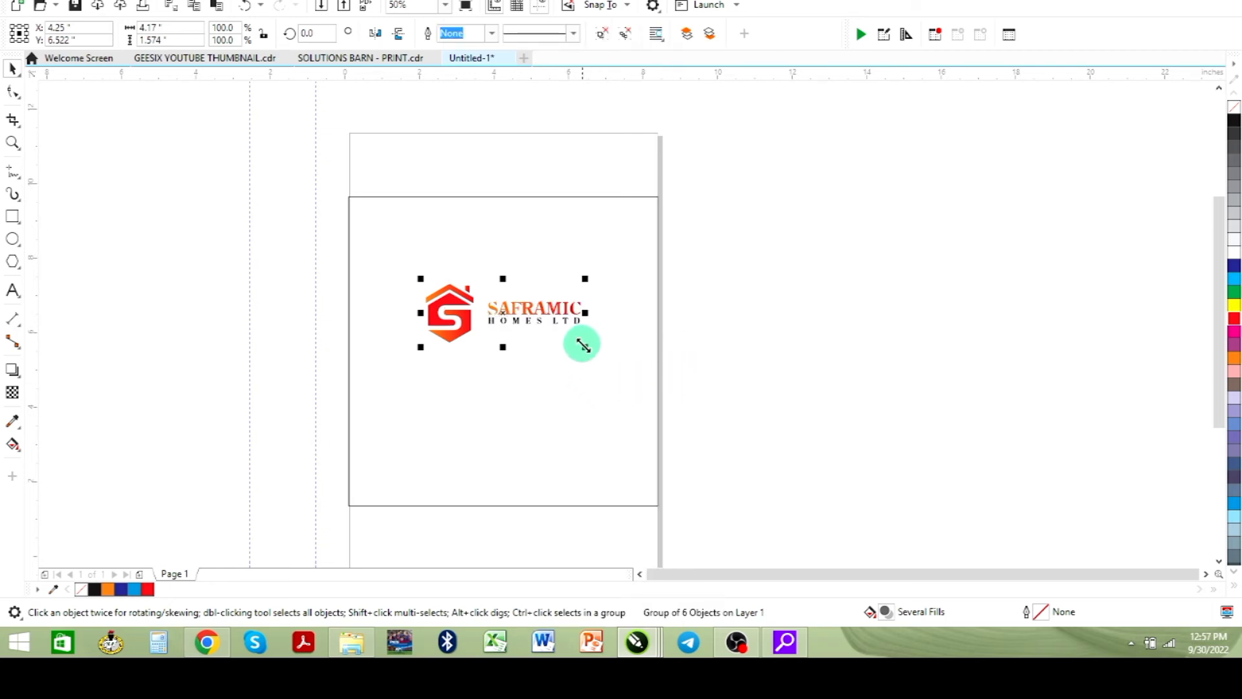
Step: Scale the logo group up to about 133% and center it on the page inside the square
drag(582, 345, 637, 389)
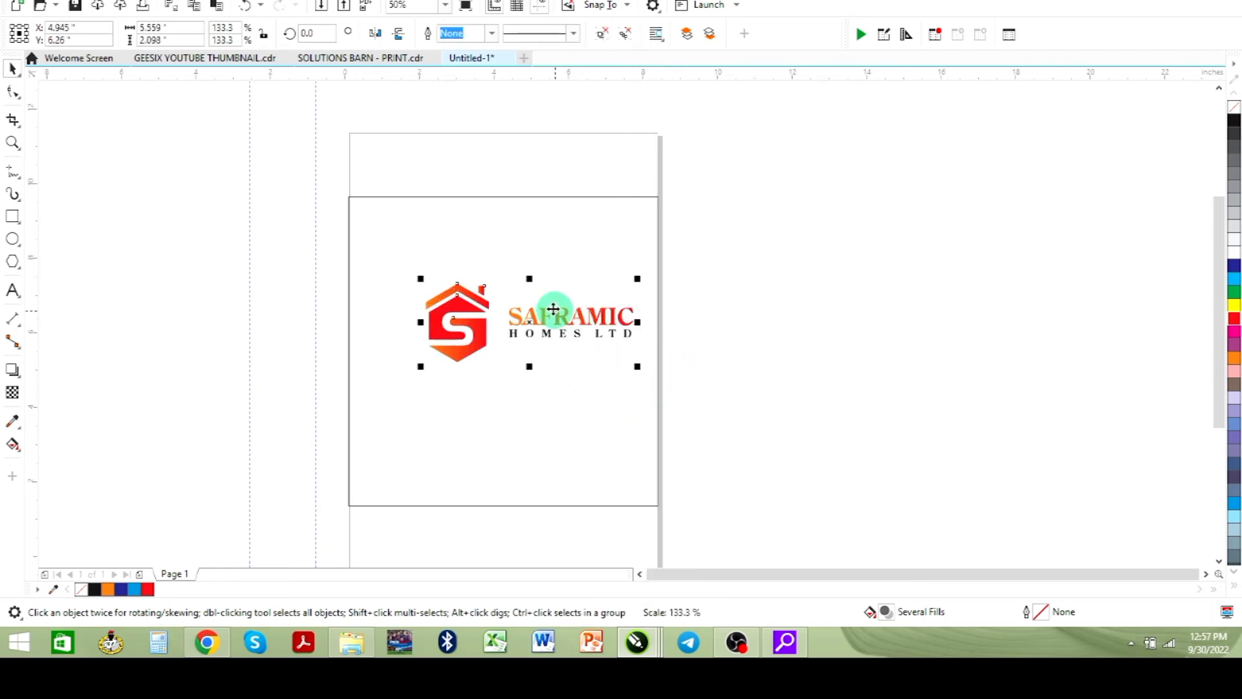
click(532, 318)
key(p)
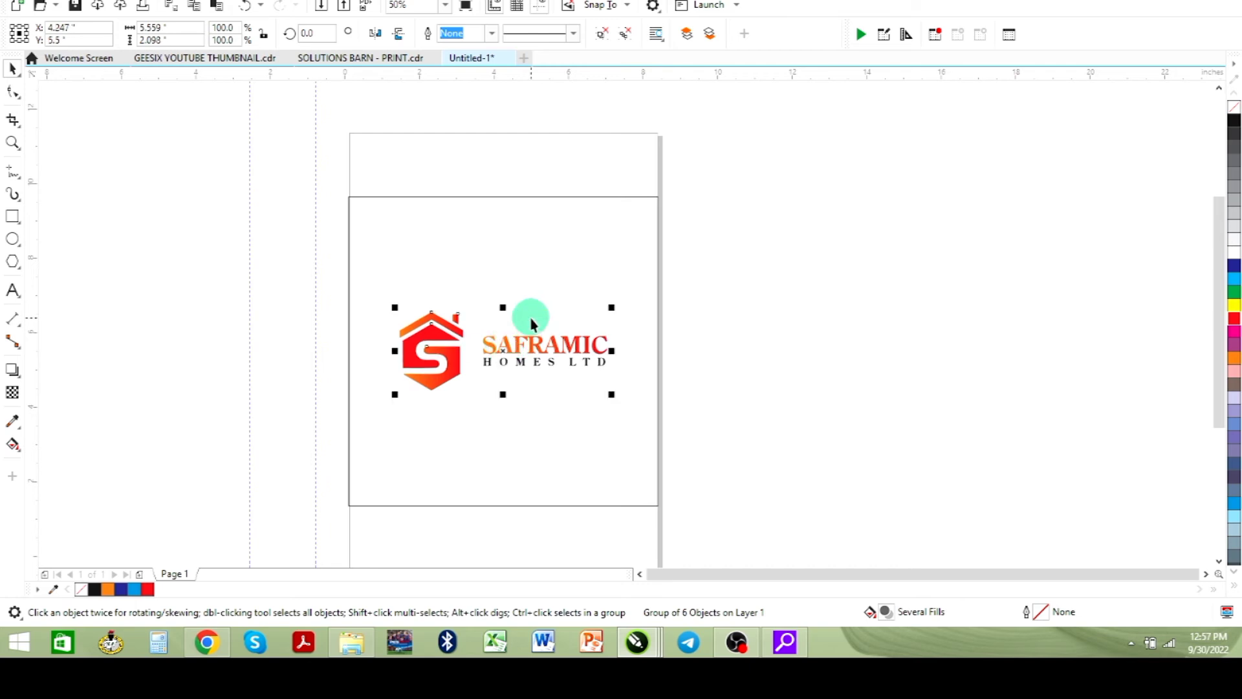
click(544, 253)
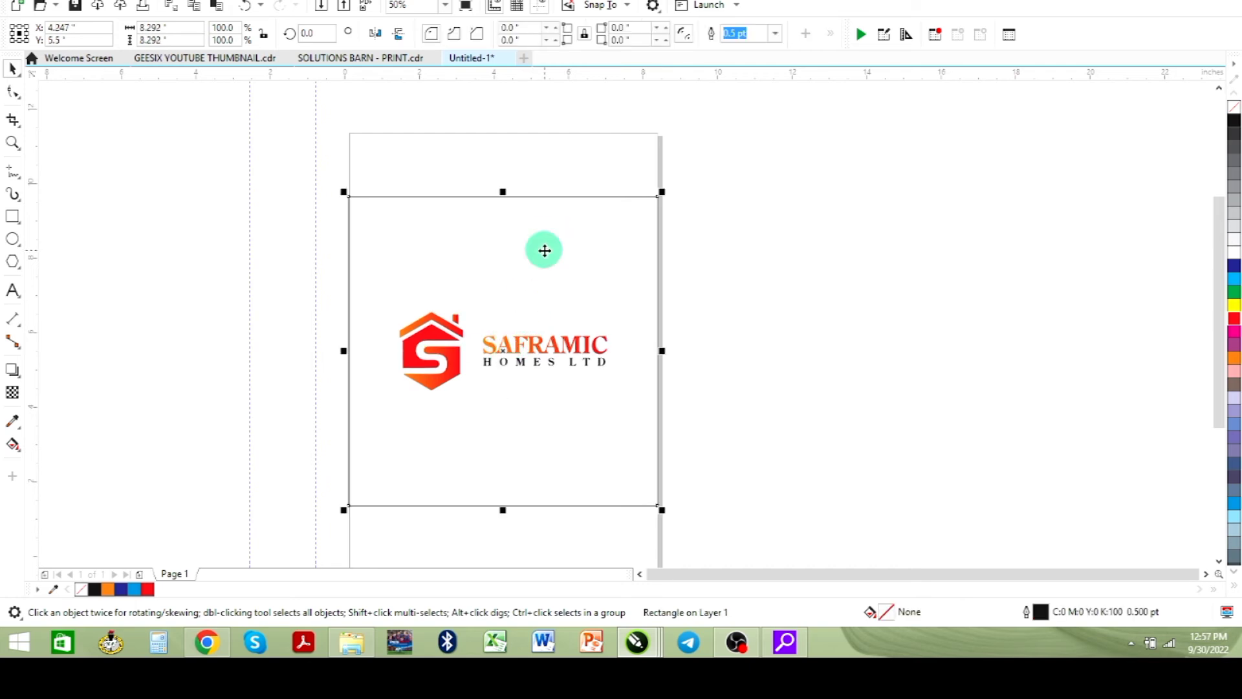
key(shift+F2)
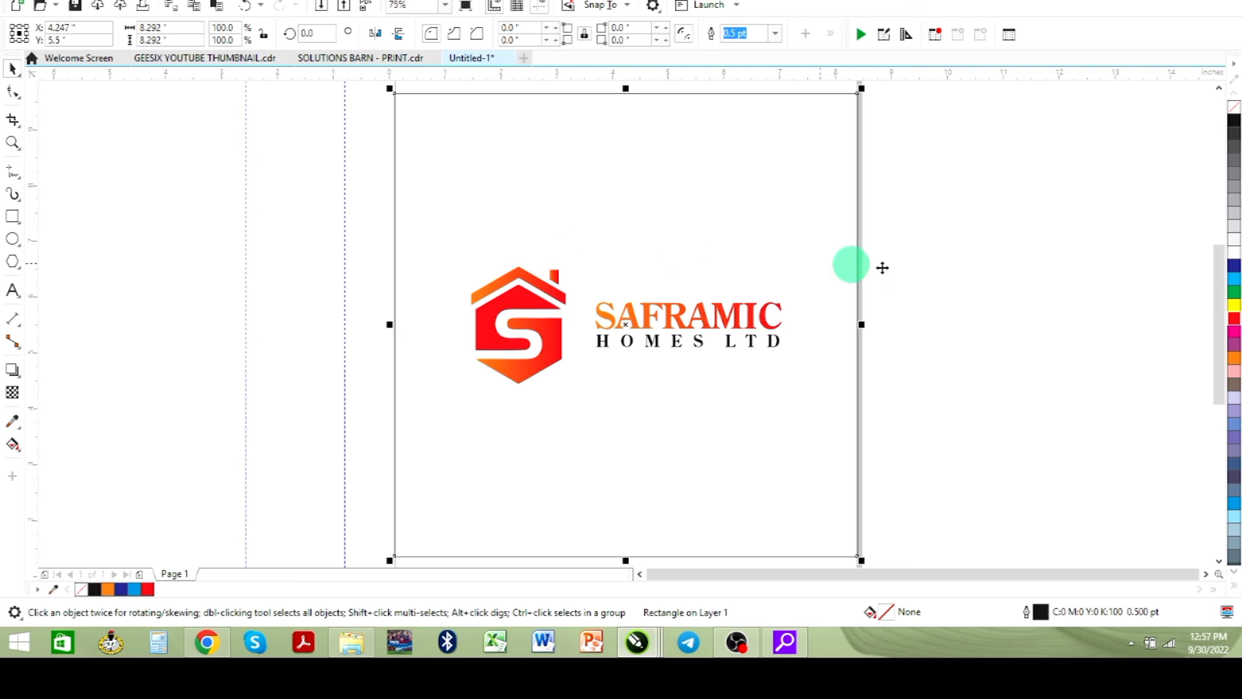
click(1108, 267)
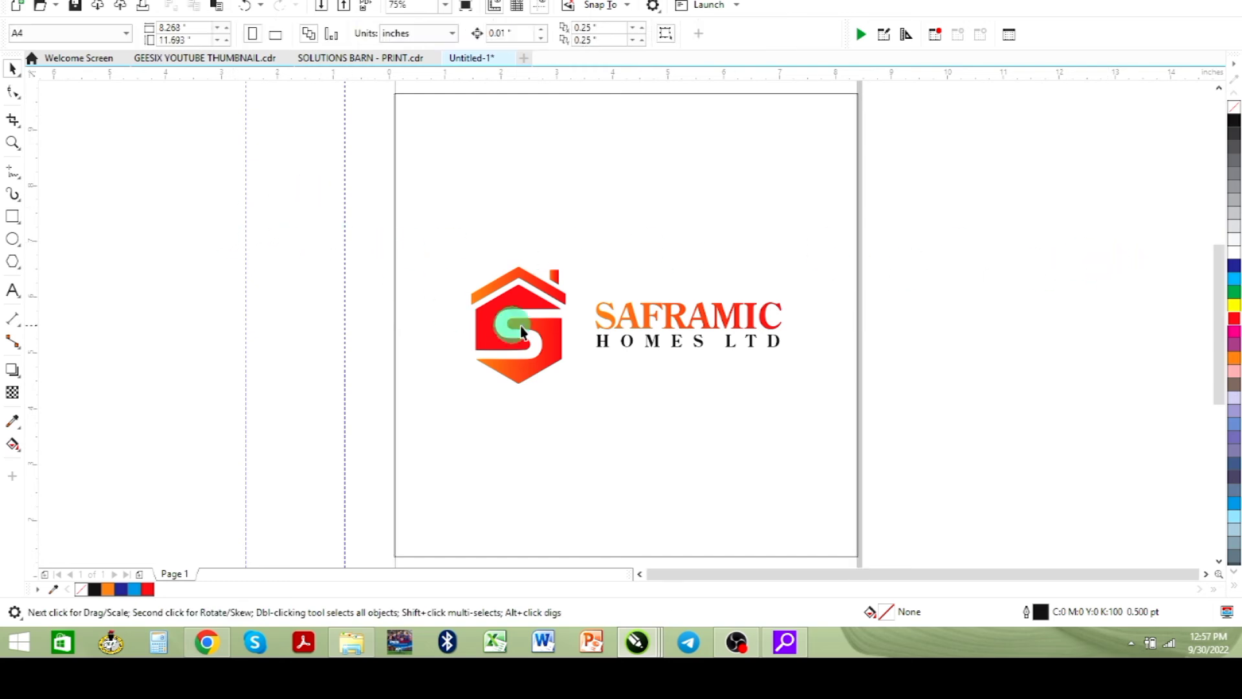
Step: Delete the dark navy bar lying below the page
scroll(520, 326, down, 2)
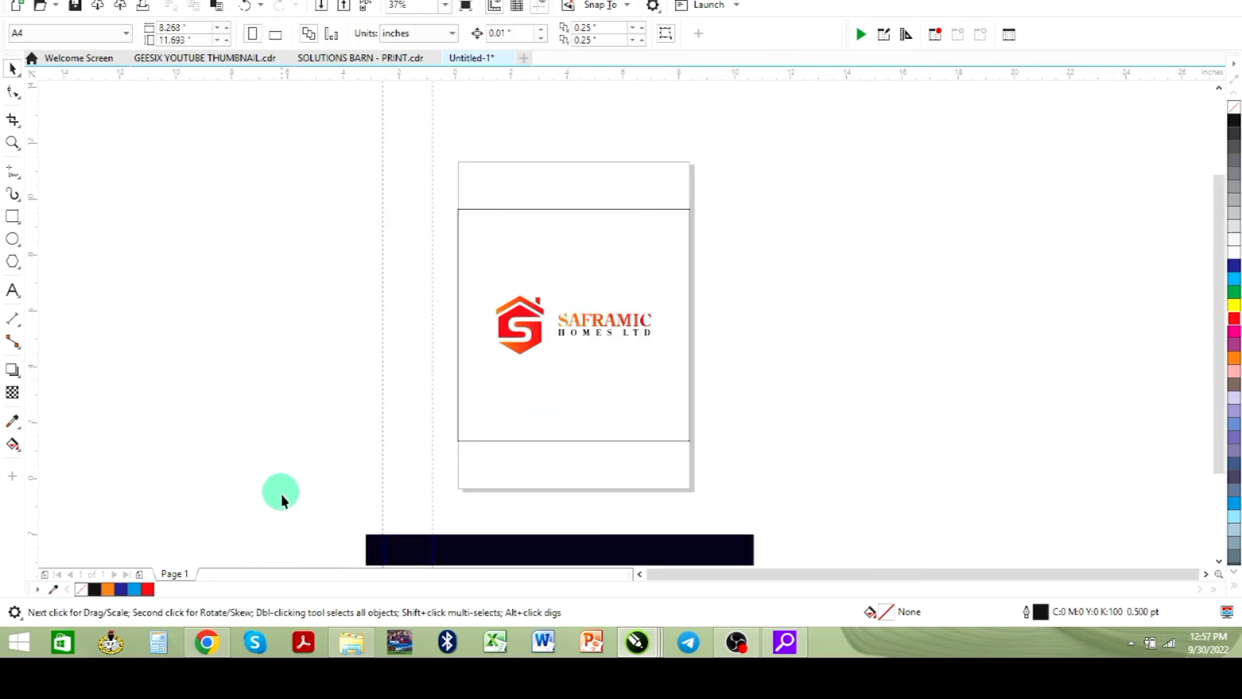
drag(285, 497, 849, 539)
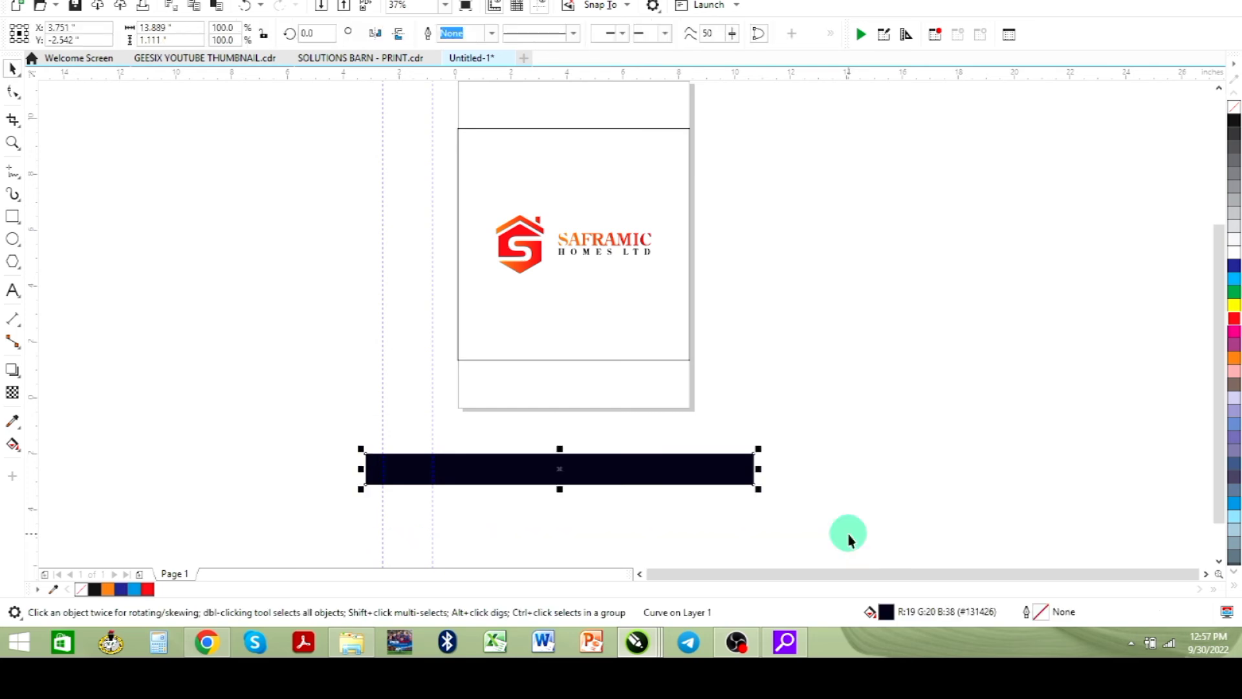
key(Delete)
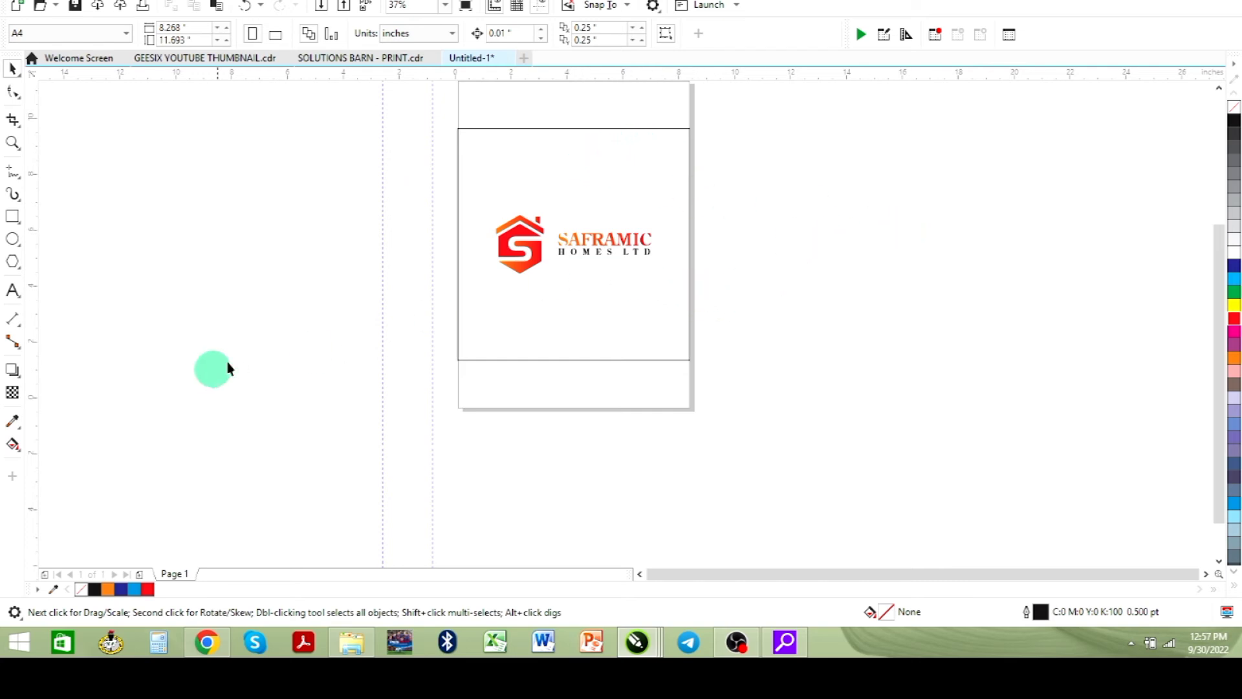
Step: Fill the square with white, remove its outline and send it behind the logo
click(486, 194)
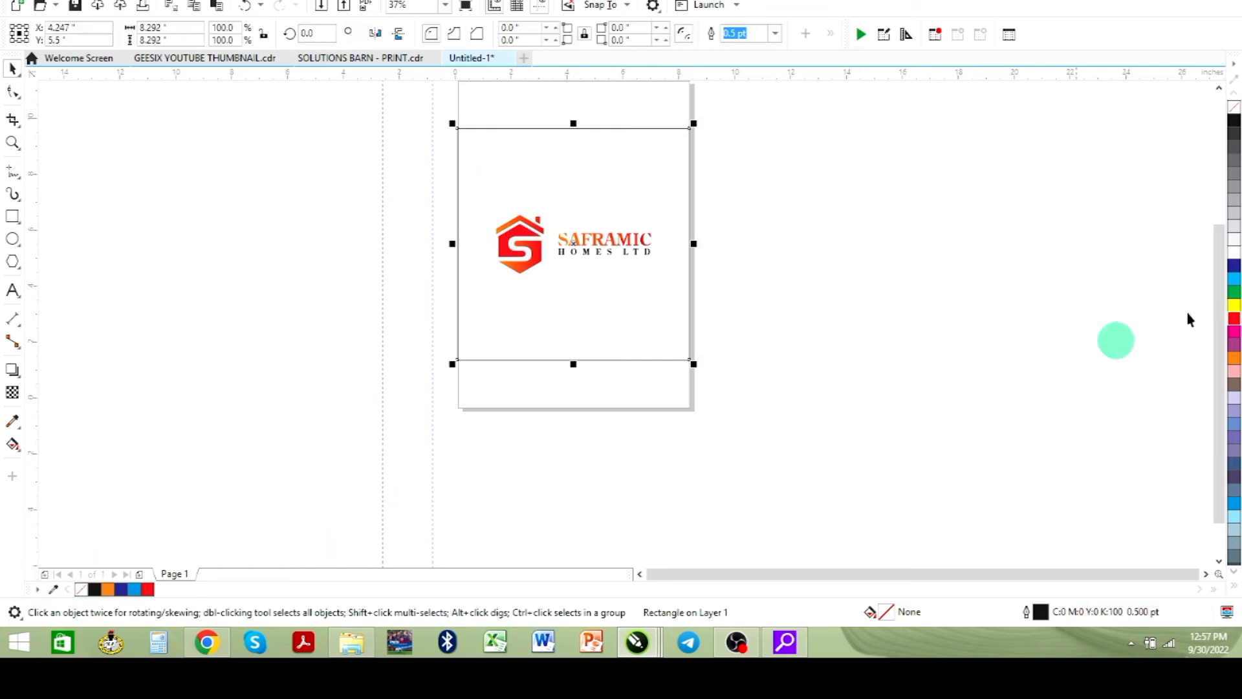
click(1234, 256)
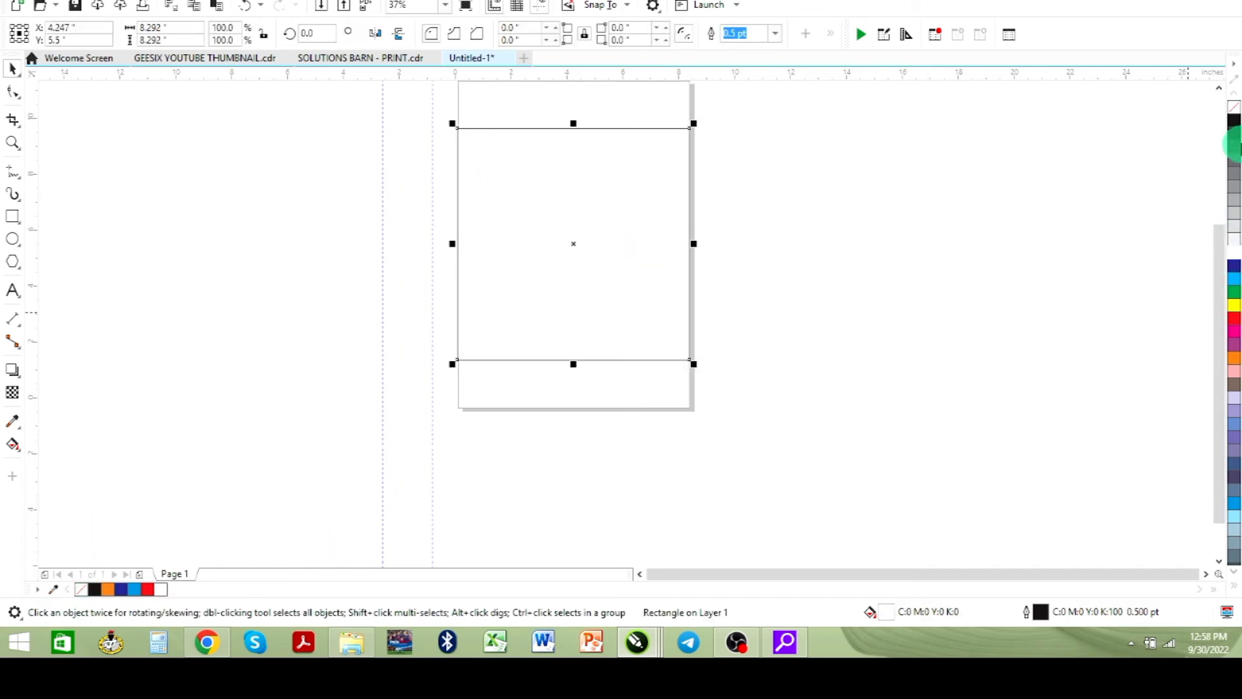
right_click(1235, 107)
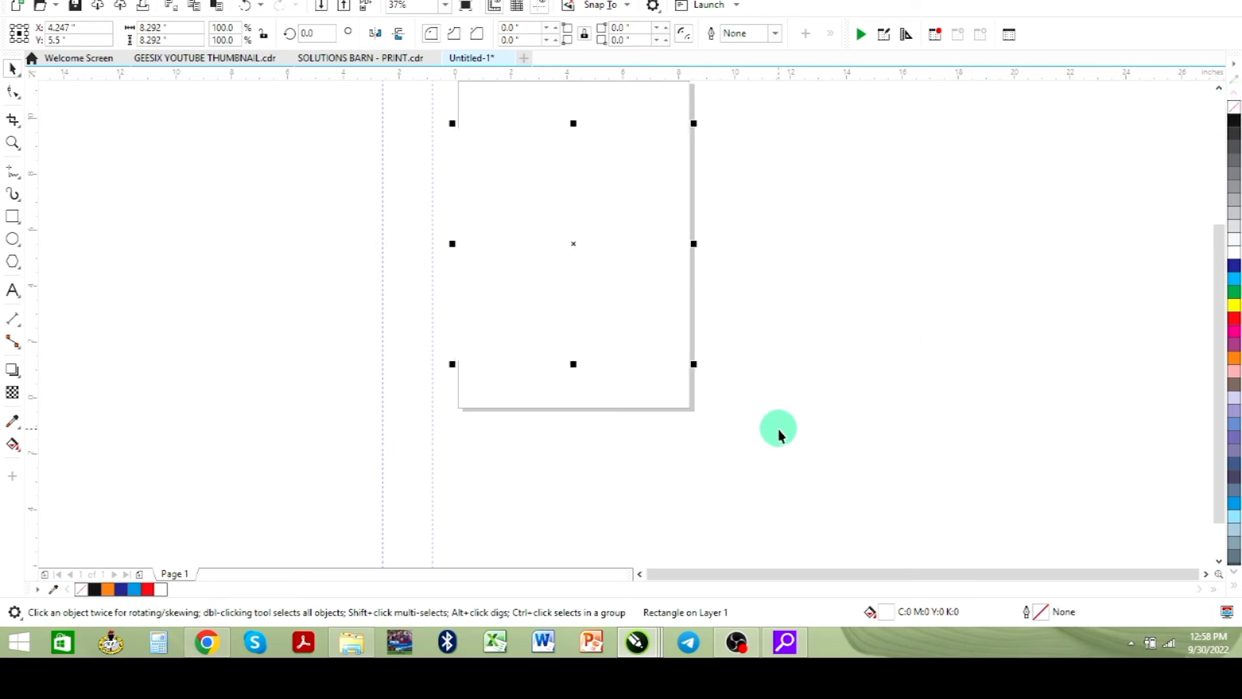
key(shift+Page_Down)
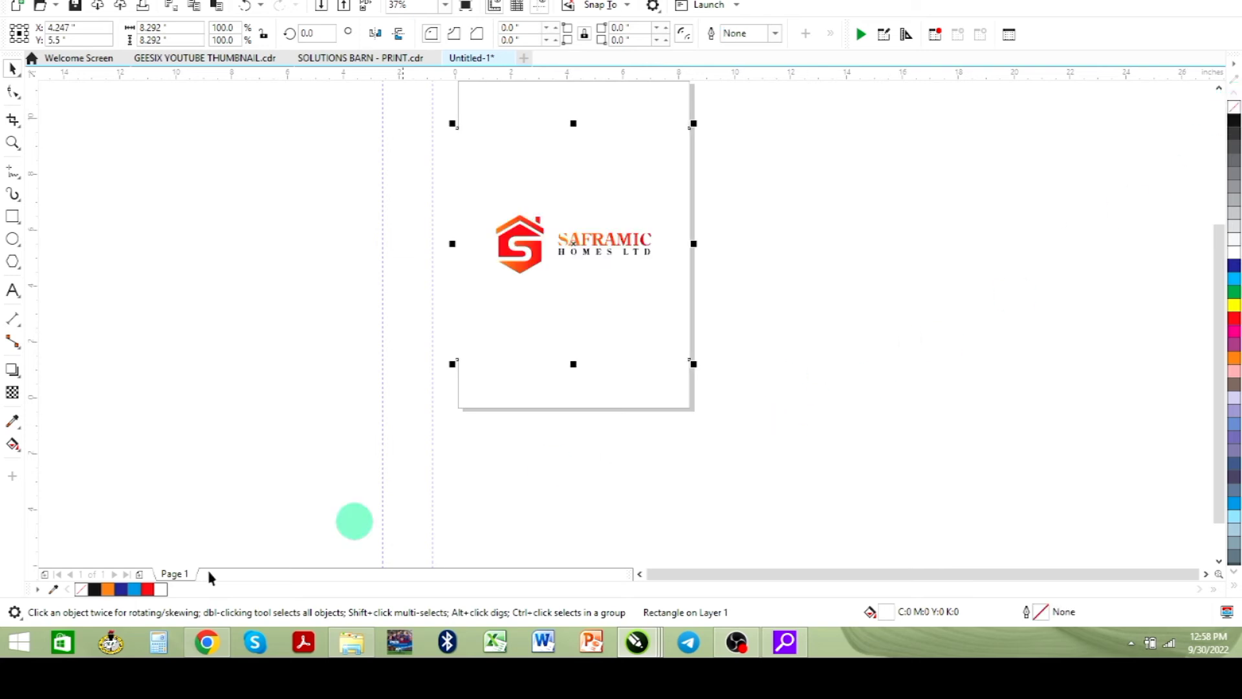
click(145, 447)
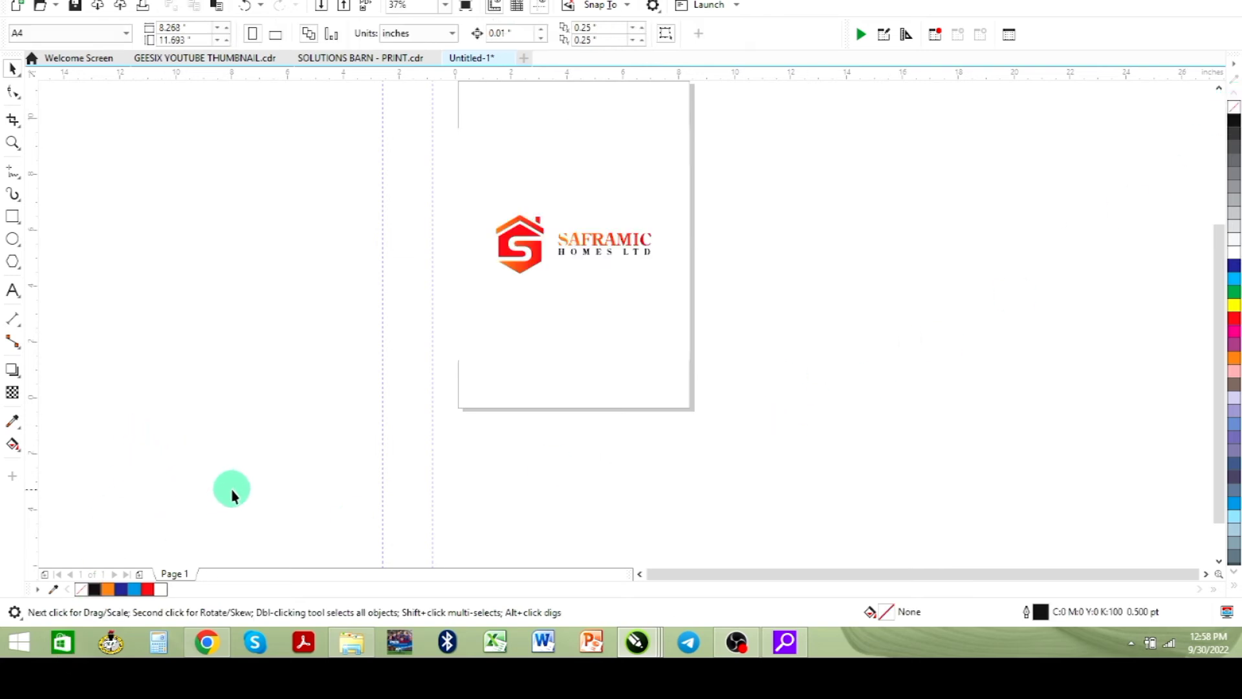
Step: Duplicate Page 1 with its contents as Page 2 and work on the new page
right_click(174, 575)
click(222, 530)
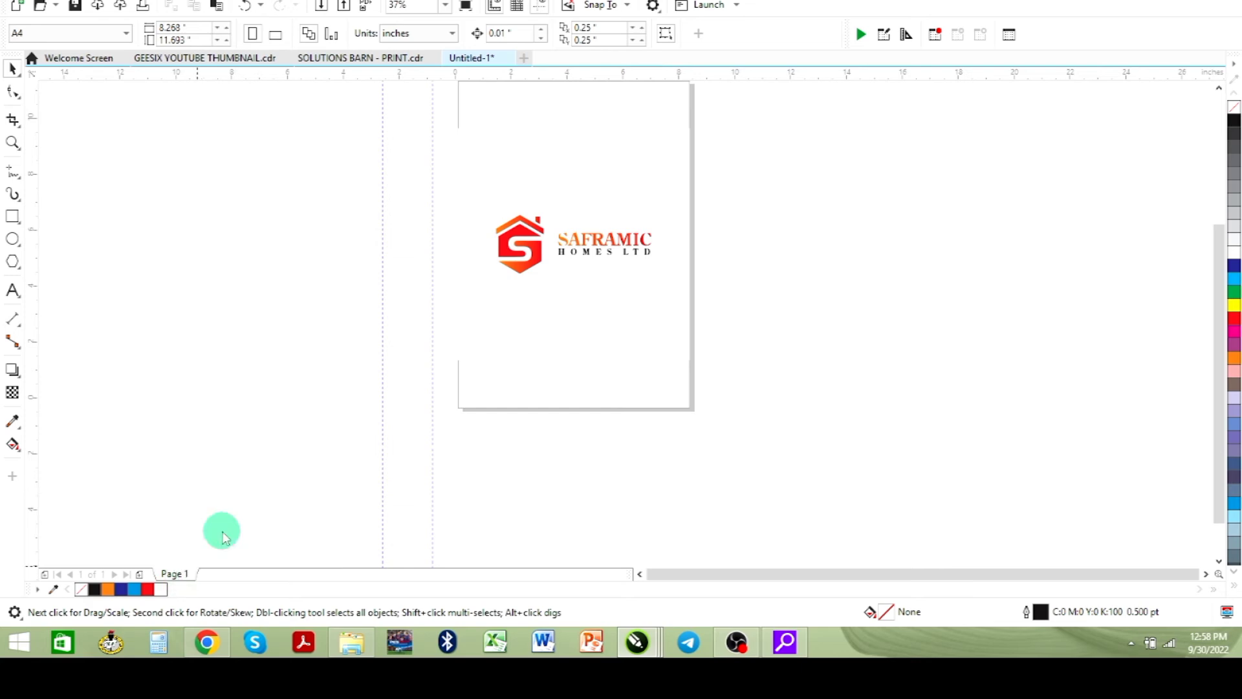
click(621, 344)
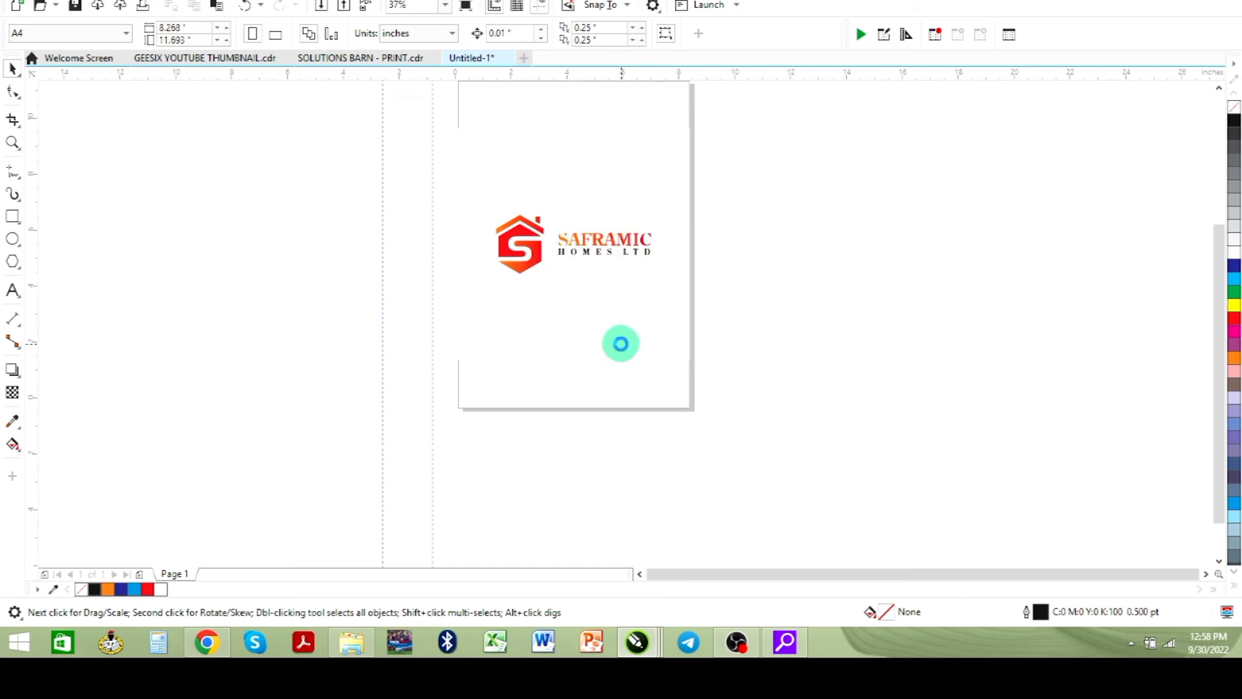
click(181, 576)
click(218, 576)
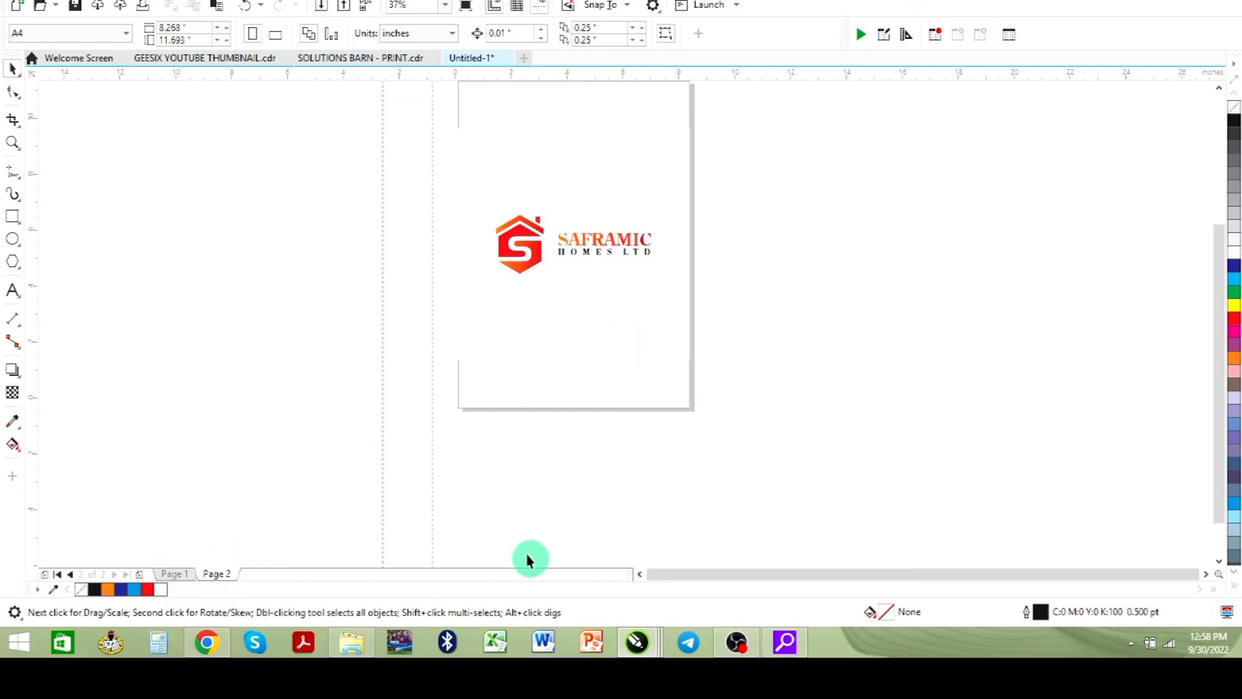
Step: Ungroup the logo on Page 2 and move the SAFRAMIC HOMES LTD text beneath the house mark
click(627, 242)
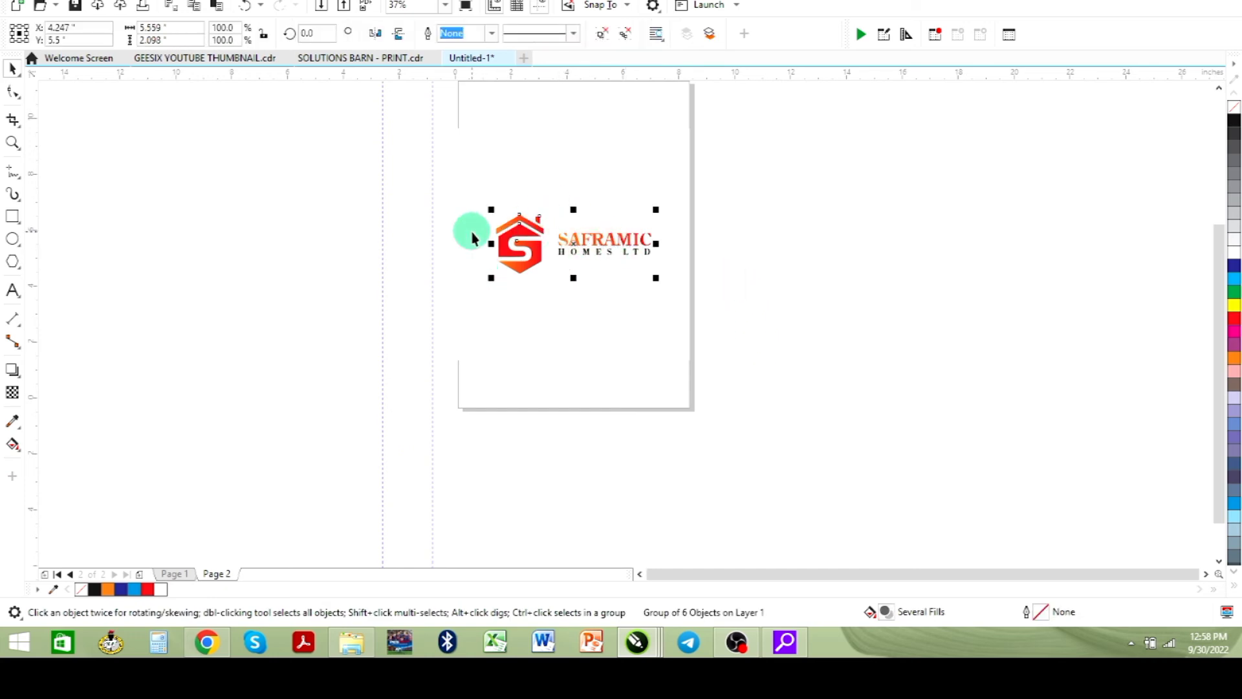
key(ctrl+u)
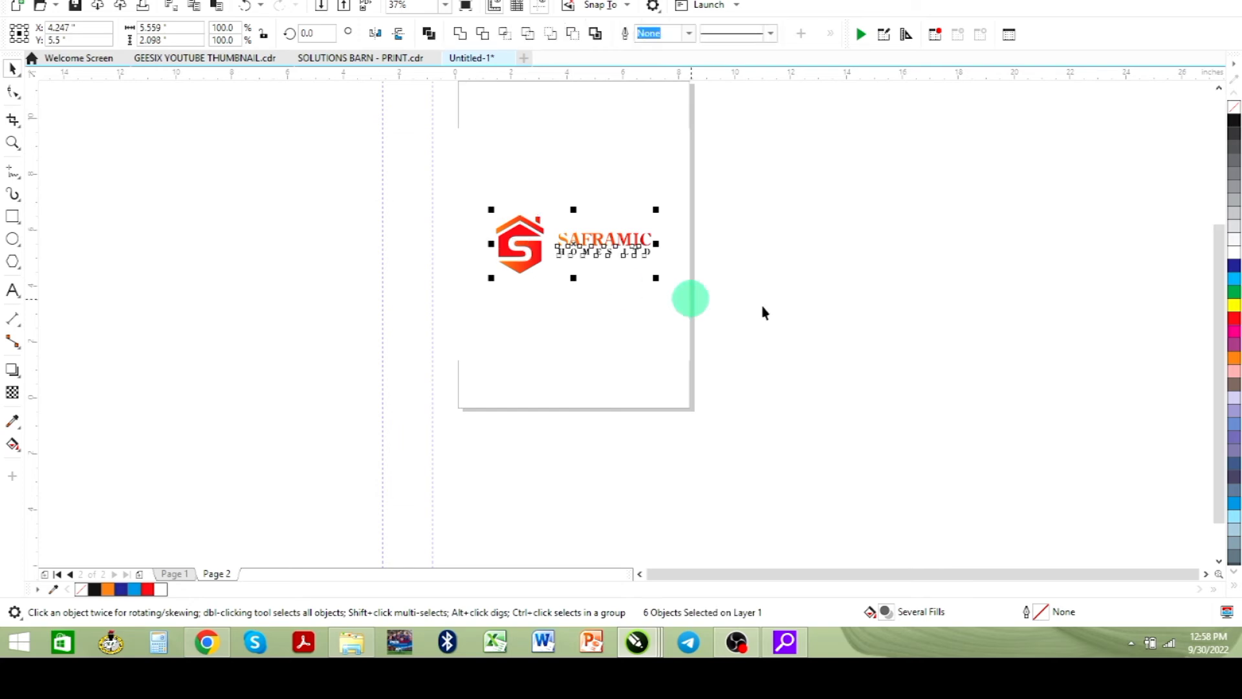
click(821, 324)
drag(855, 329, 563, 201)
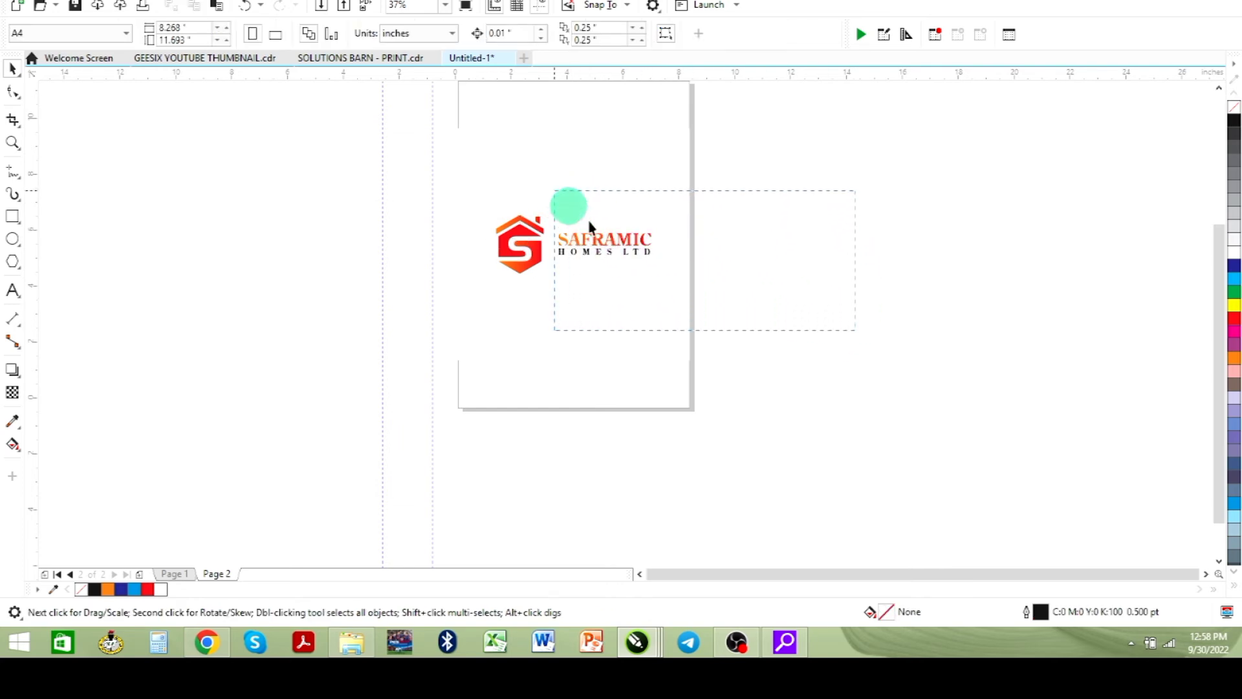
drag(596, 244, 521, 303)
Step: Scale the house mark down around its center to about 82%
drag(374, 190, 447, 233)
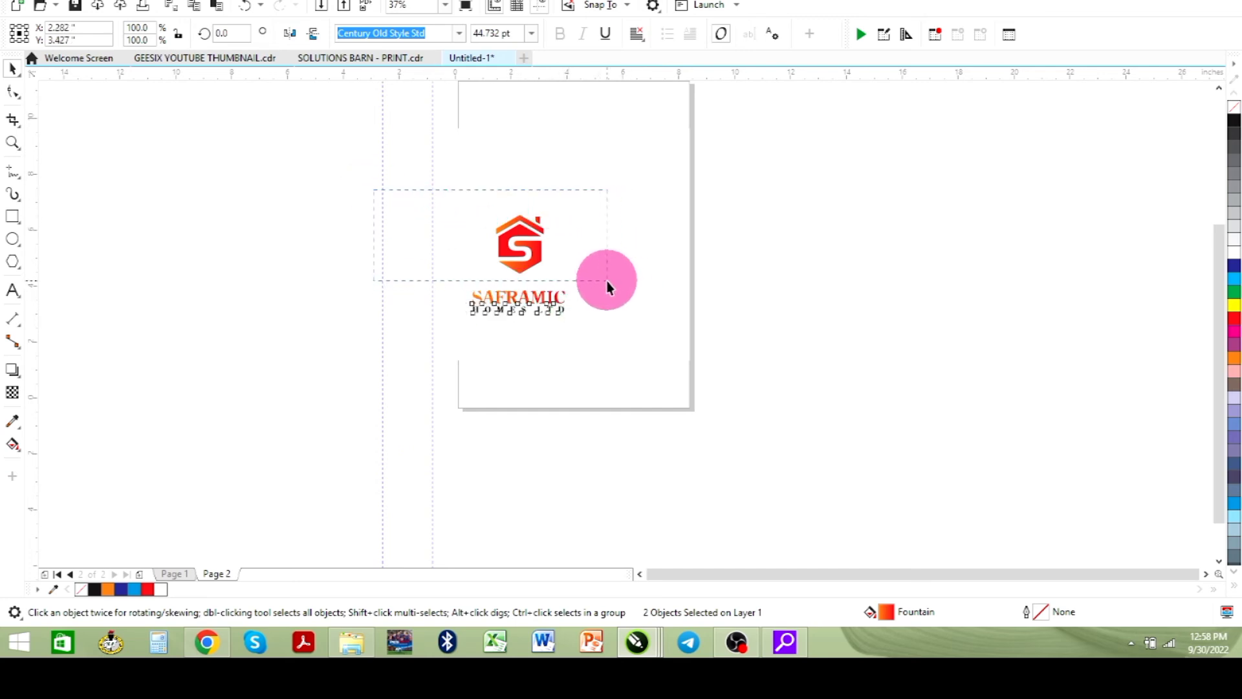
drag(607, 284, 607, 284)
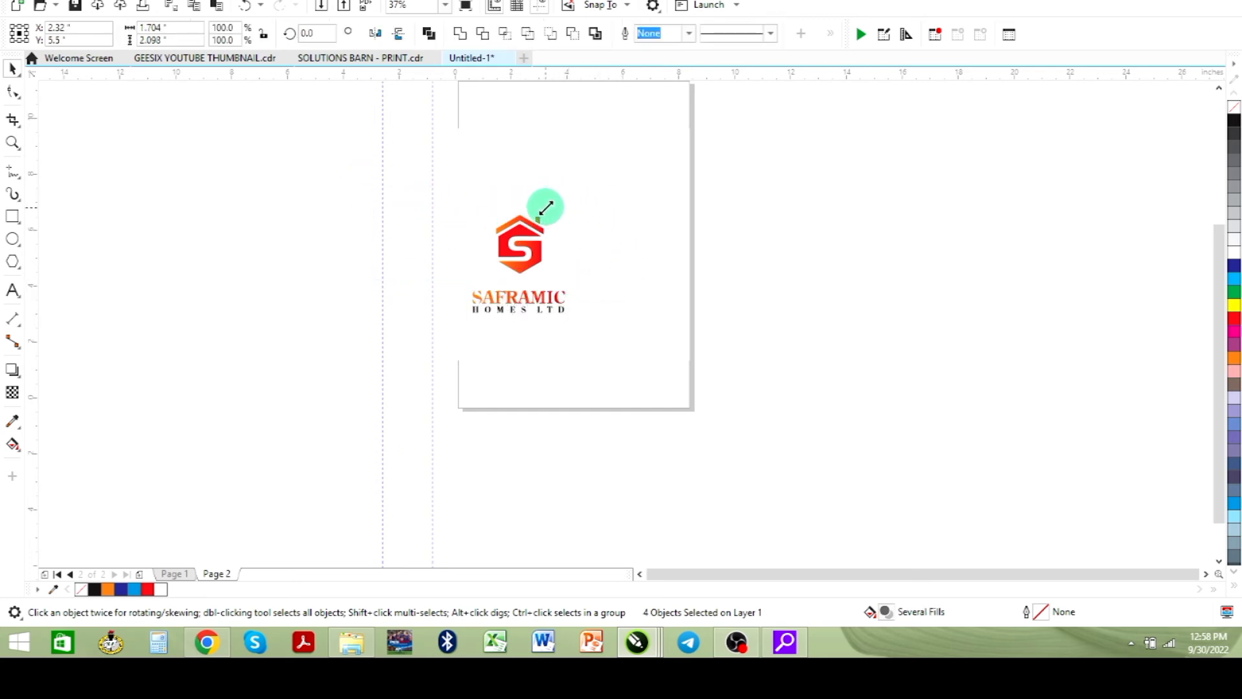
drag(546, 207, 541, 218)
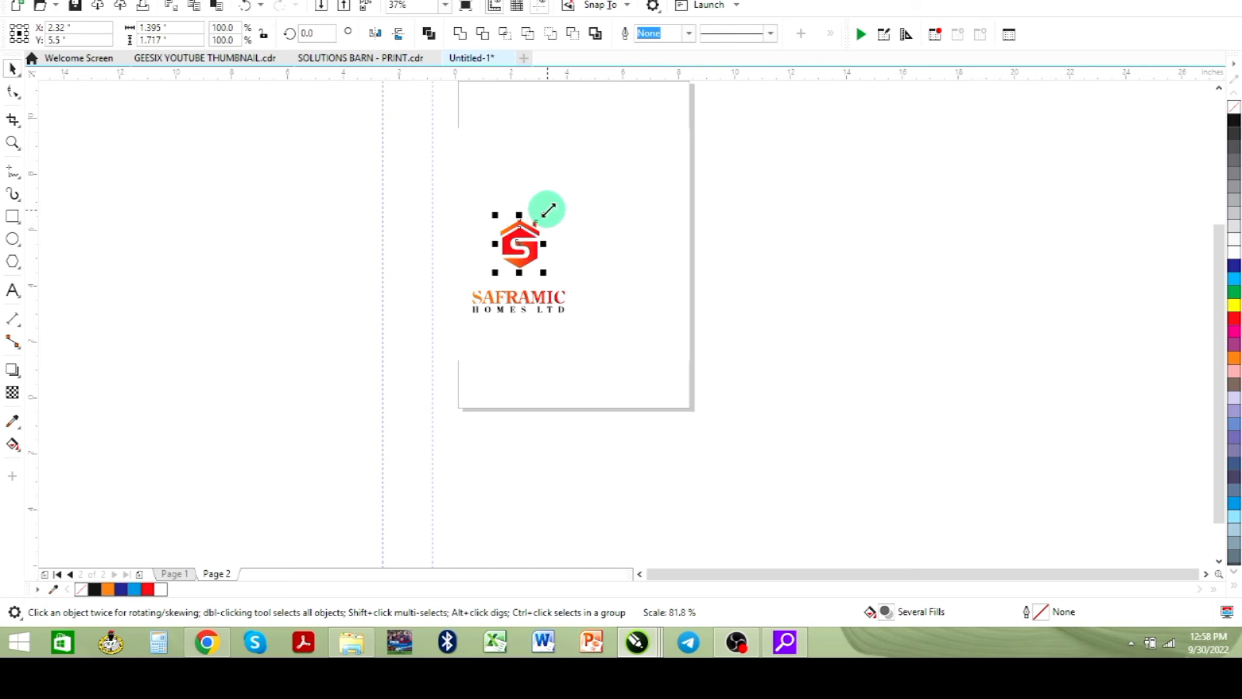
Step: Give the white background square on Page 2 a light grey 20% black outline
click(626, 306)
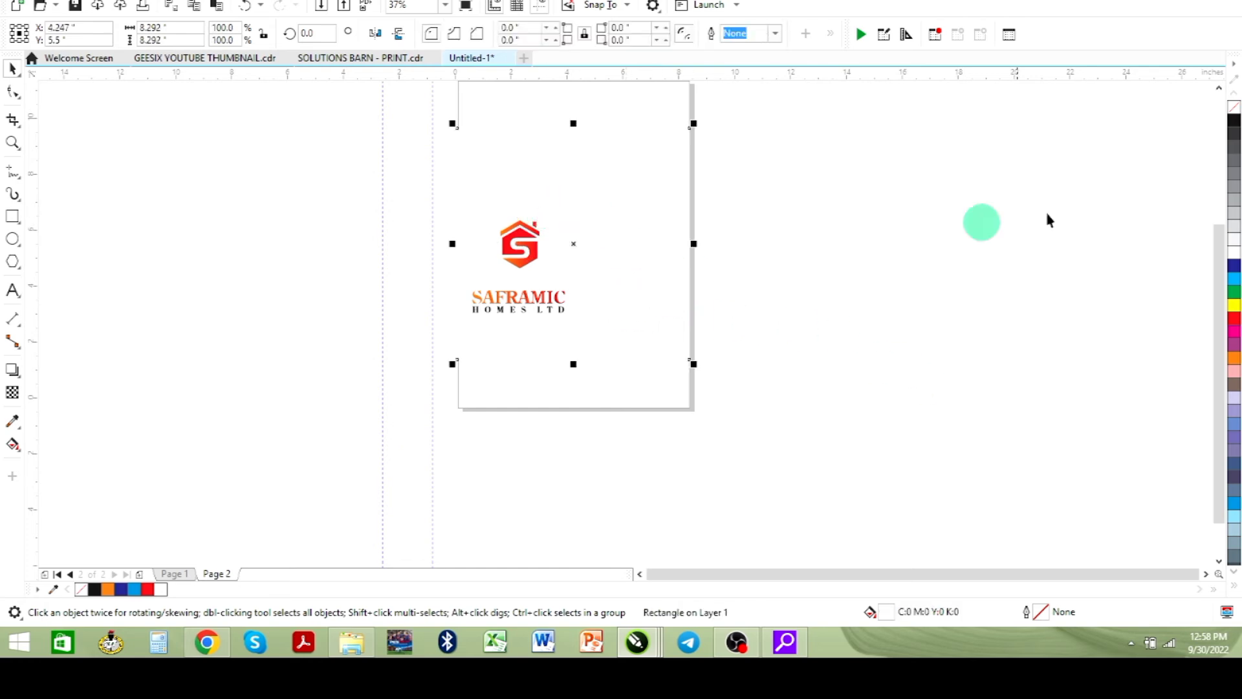
right_click(1234, 228)
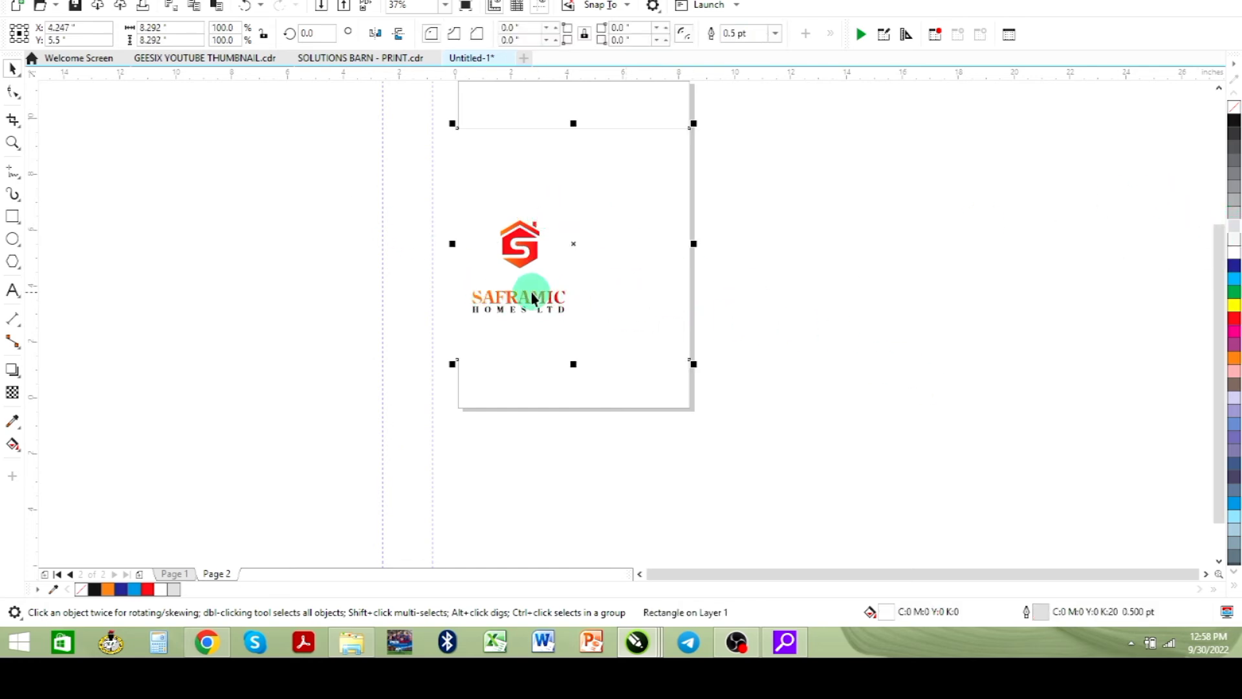
Step: Enlarge the SAFRAMIC HOMES LTD text to about 48.4 pt and move it up closer under the house mark
drag(369, 277, 596, 332)
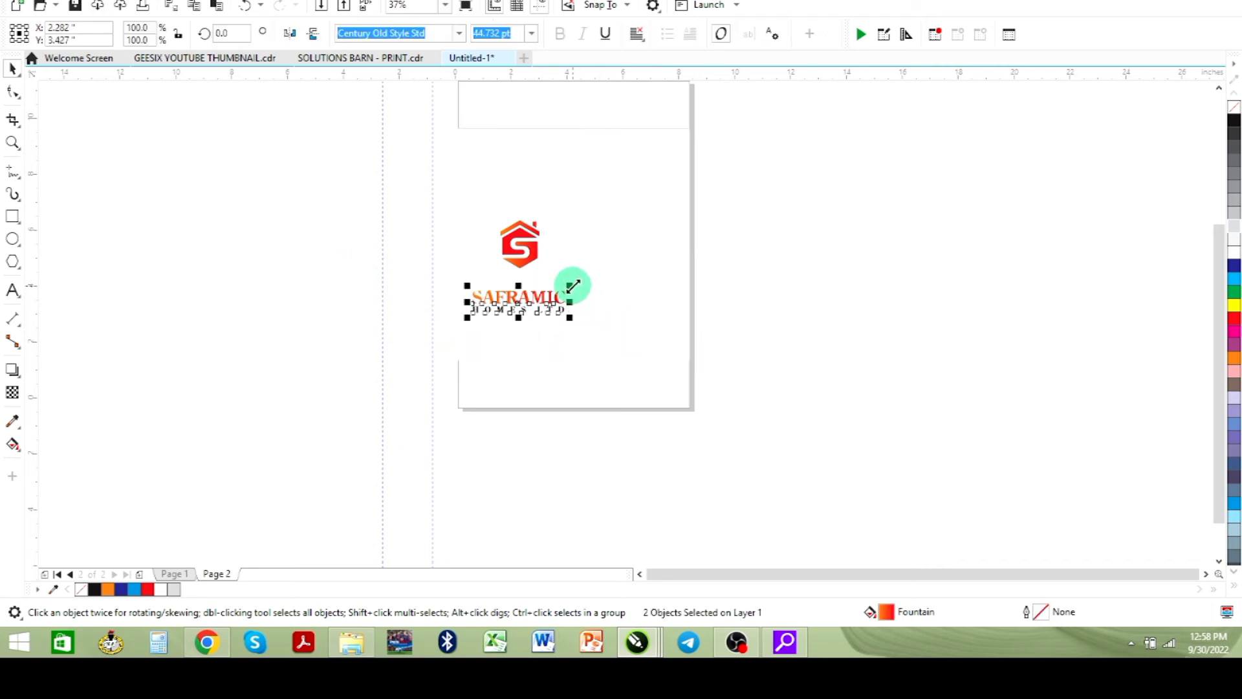
drag(572, 286, 577, 283)
click(613, 216)
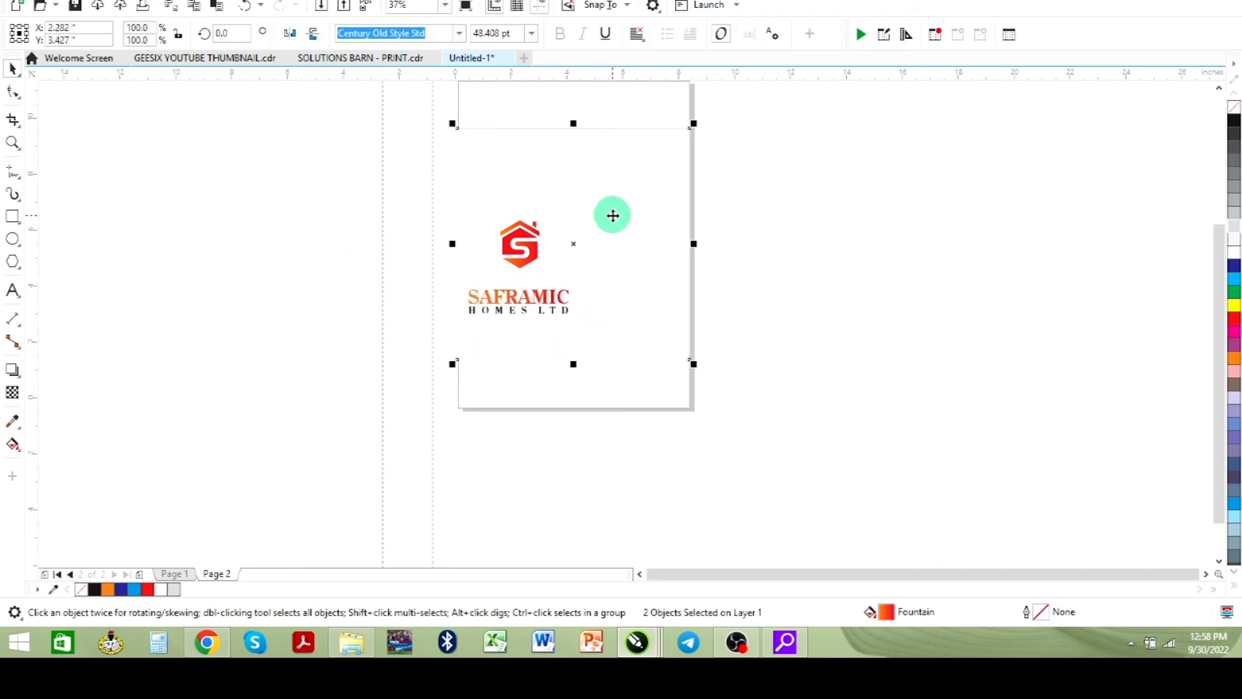
key(shift+F2)
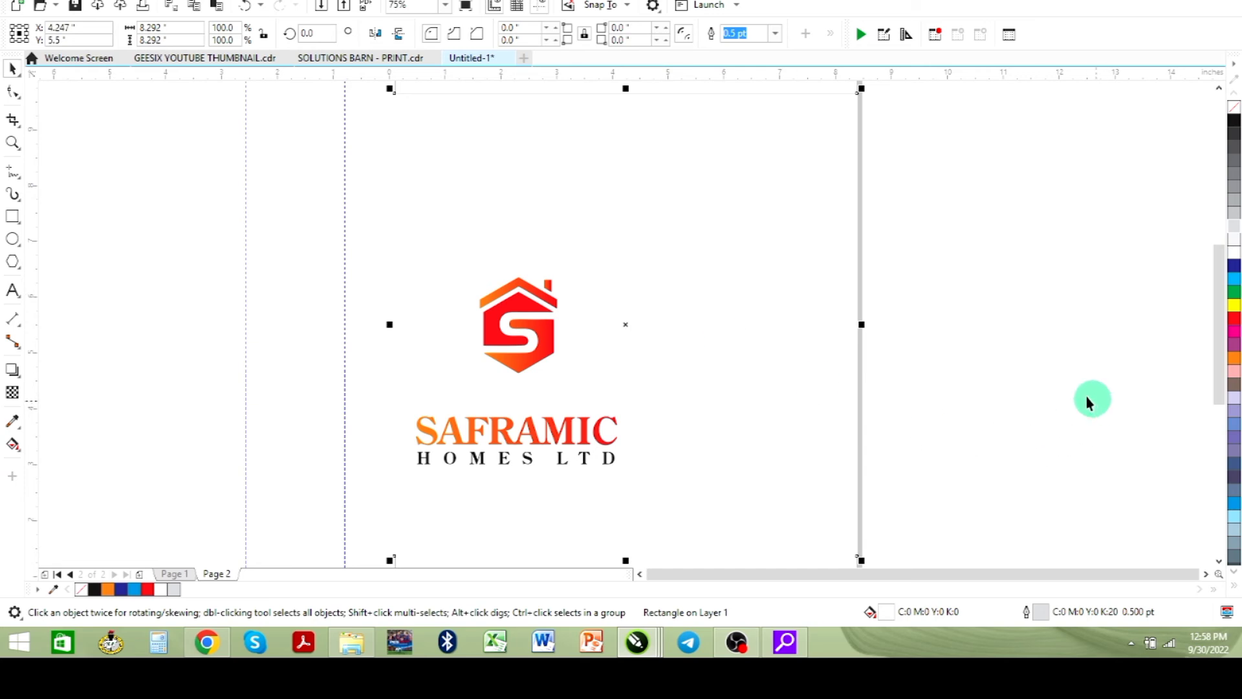
click(1011, 296)
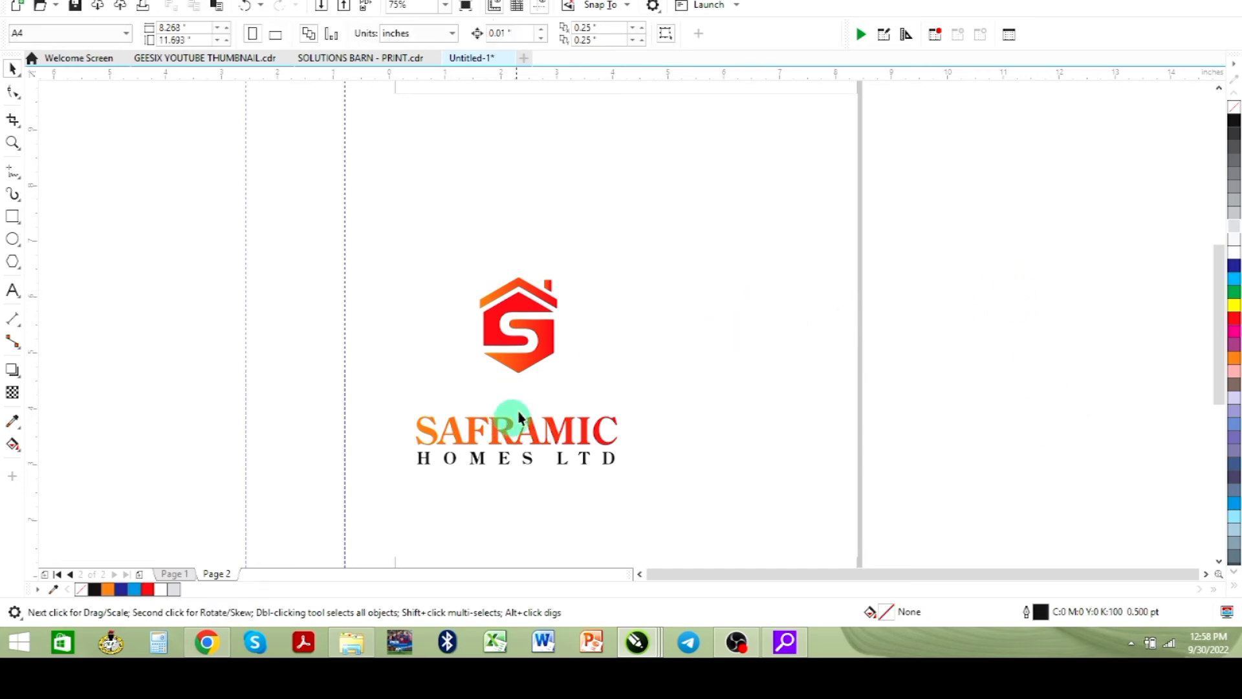
drag(608, 427, 287, 421)
drag(235, 374, 782, 519)
drag(521, 430, 525, 420)
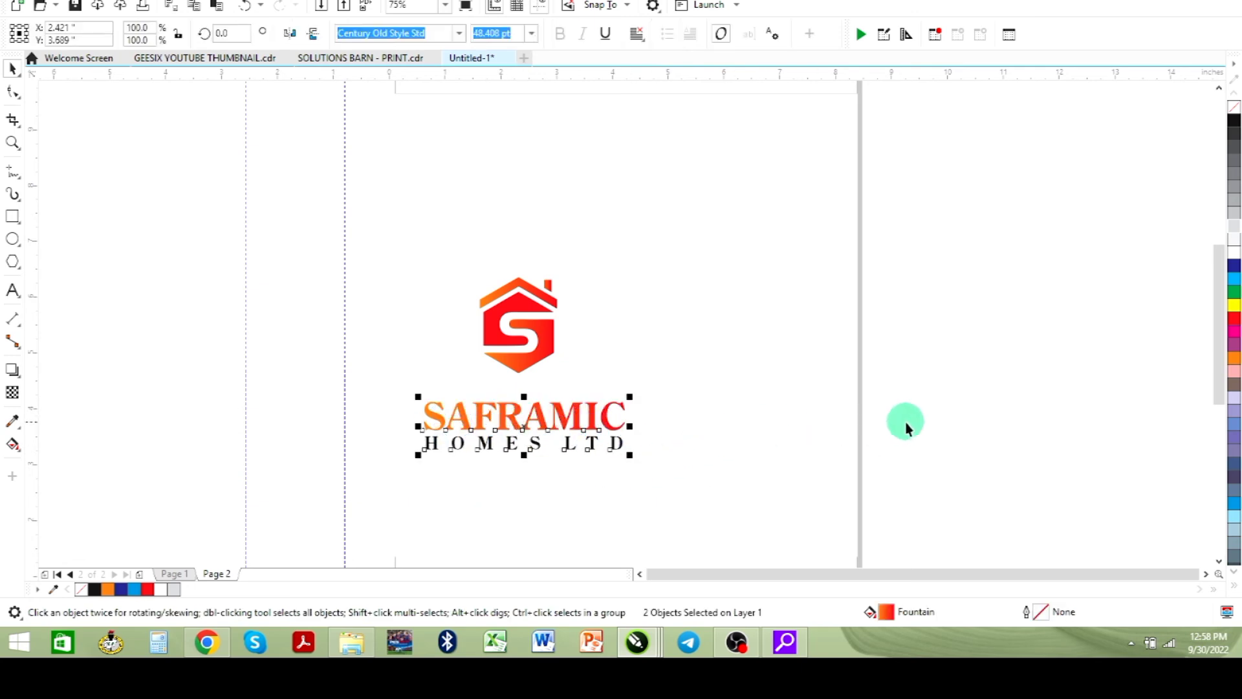
Step: Group the four shapes of the house mark, leaving the name text out of the group
drag(169, 213, 703, 512)
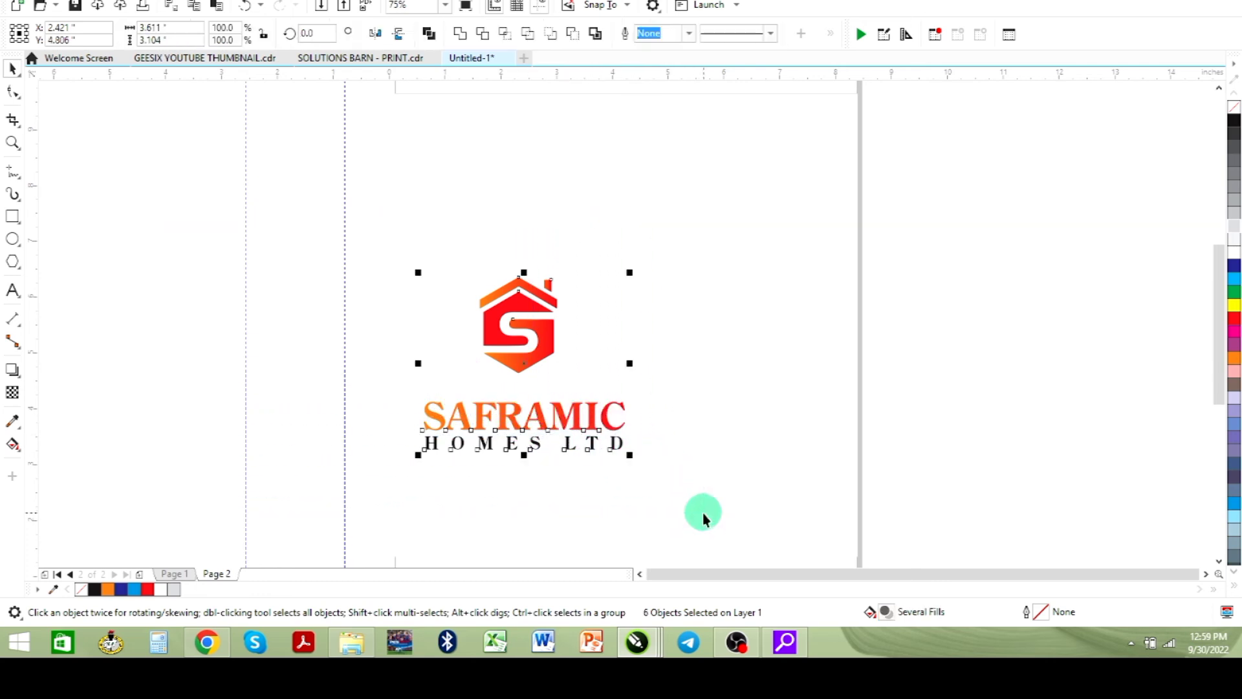
drag(190, 153, 636, 405)
right_click(547, 324)
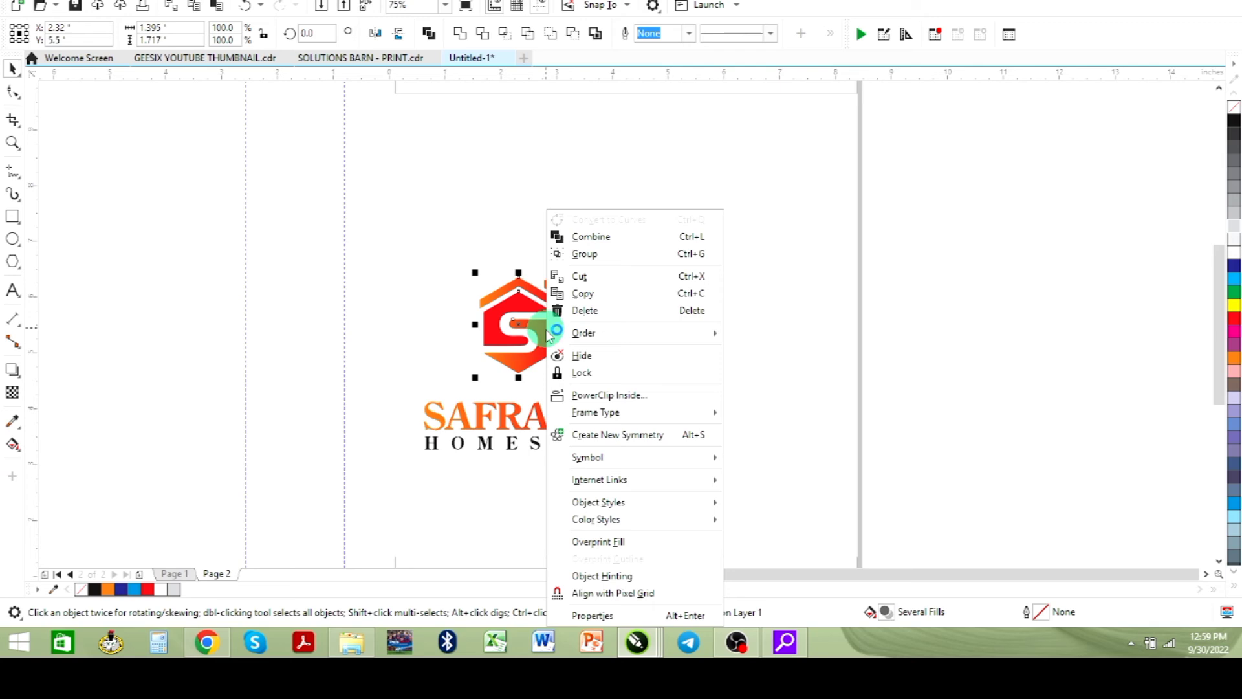
click(618, 259)
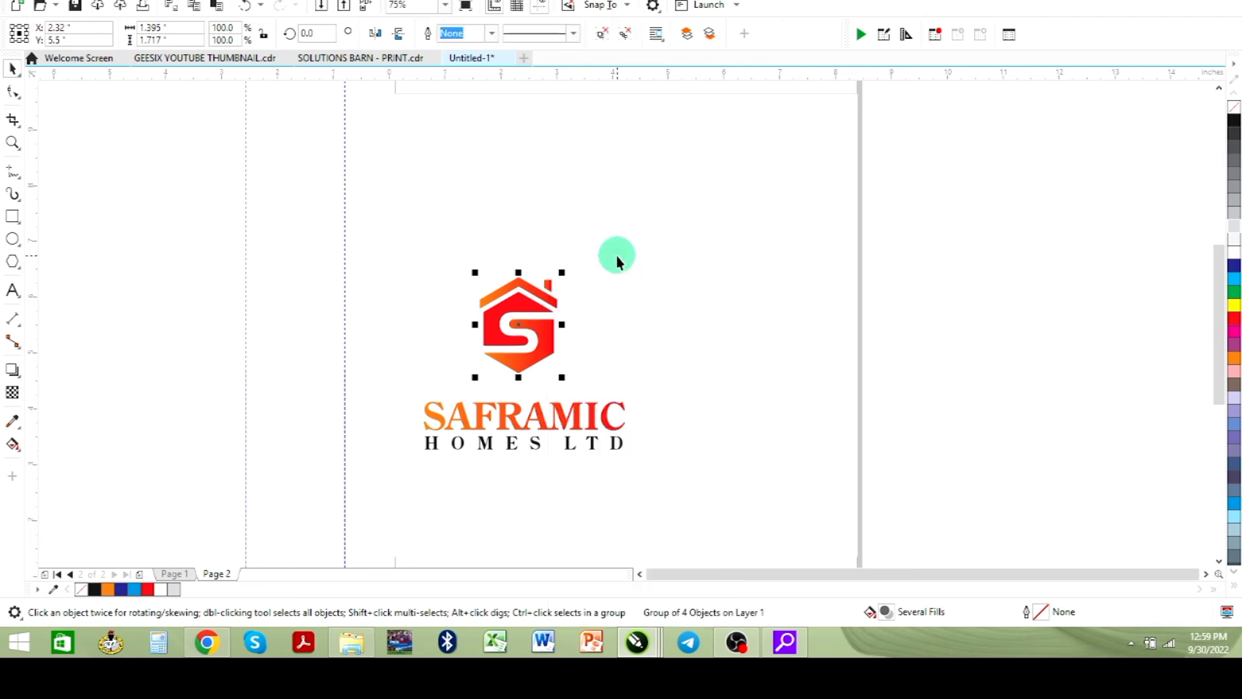
Step: Align the house mark and the two lines of name text on a common vertical center and group them
drag(206, 206, 693, 468)
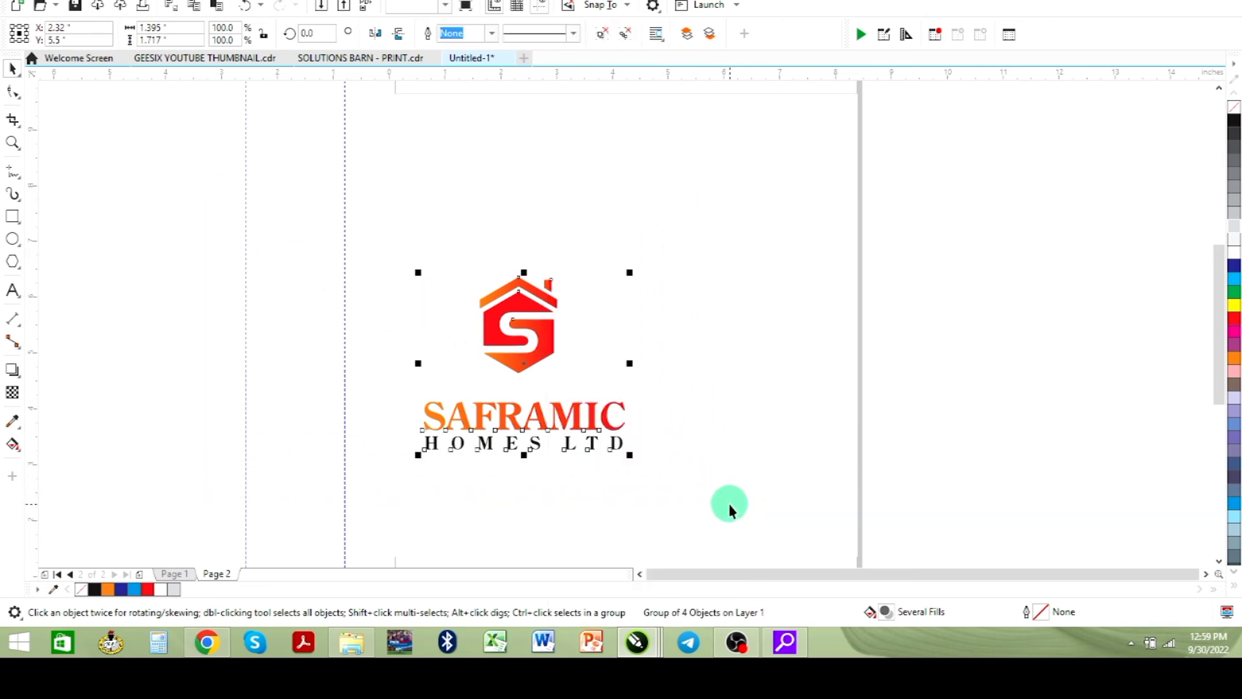
key(ctrl+u)
key(c)
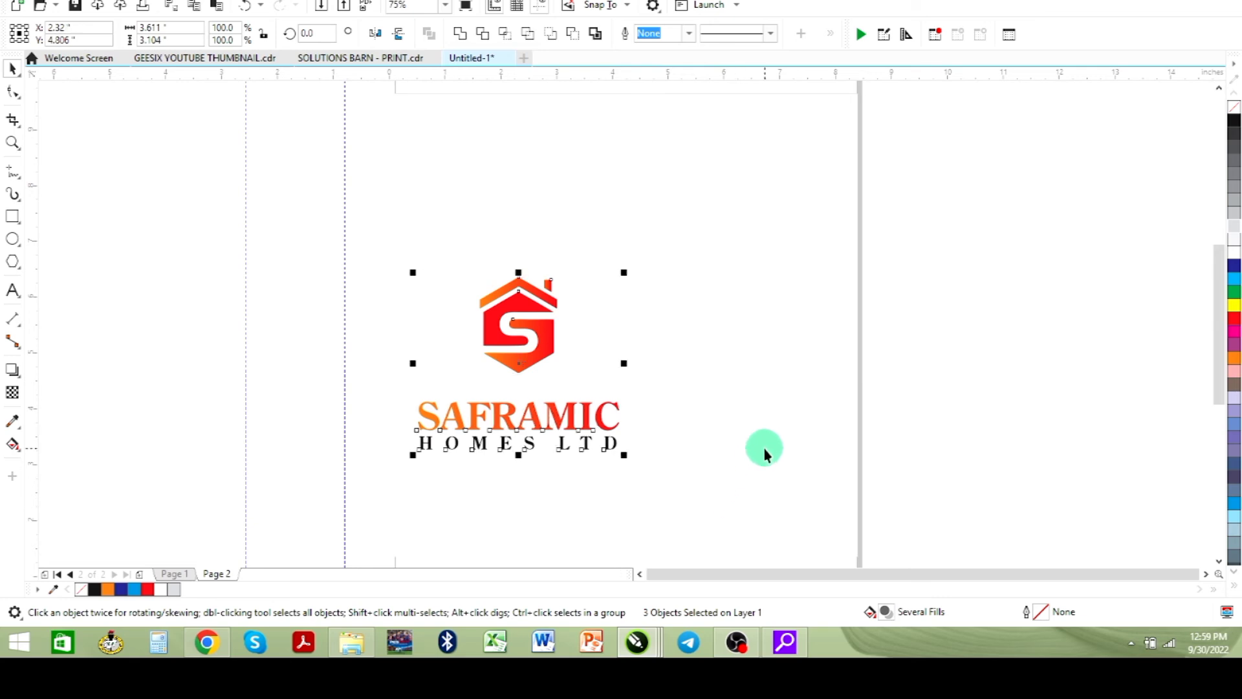
right_click(520, 364)
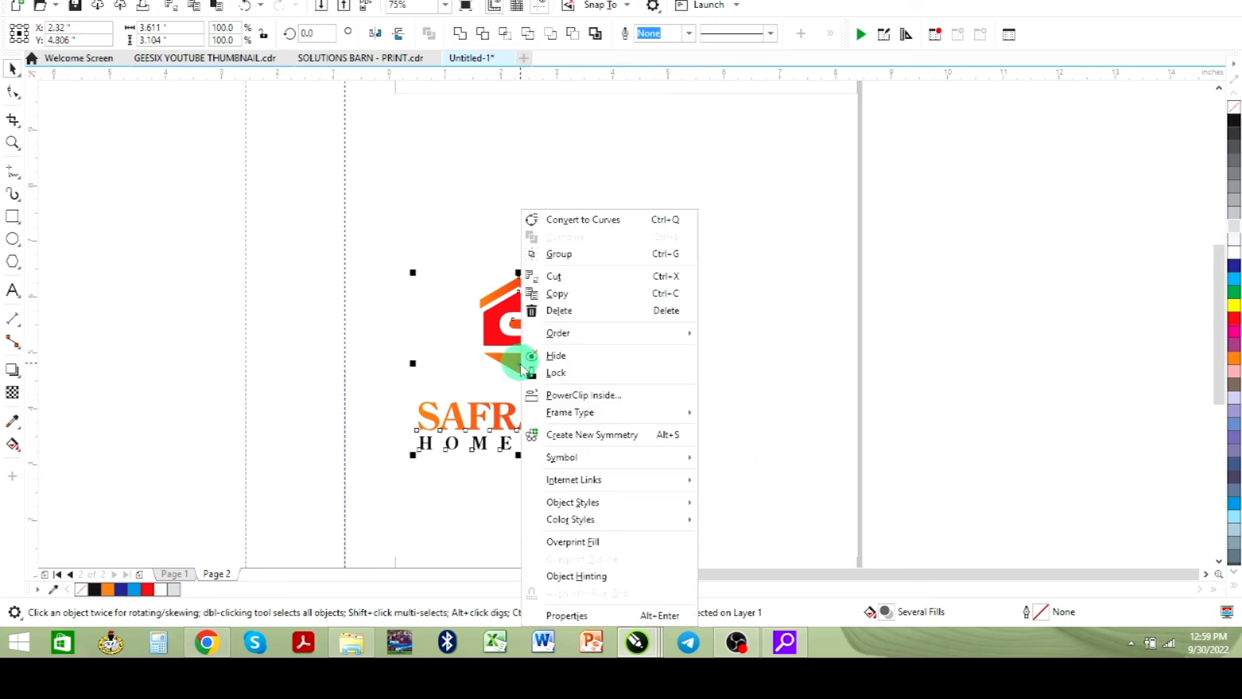
click(590, 262)
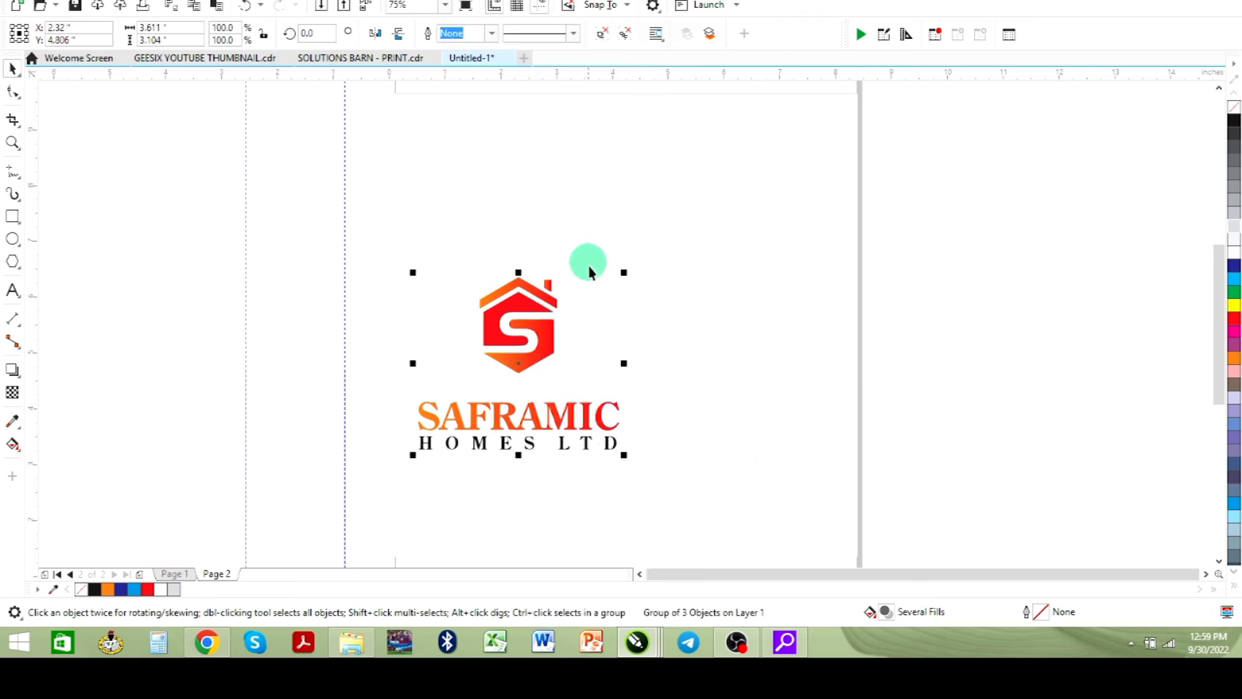
Step: Center the grouped logo on the page and enlarge it around its center to about 4.83 in wide
key(p)
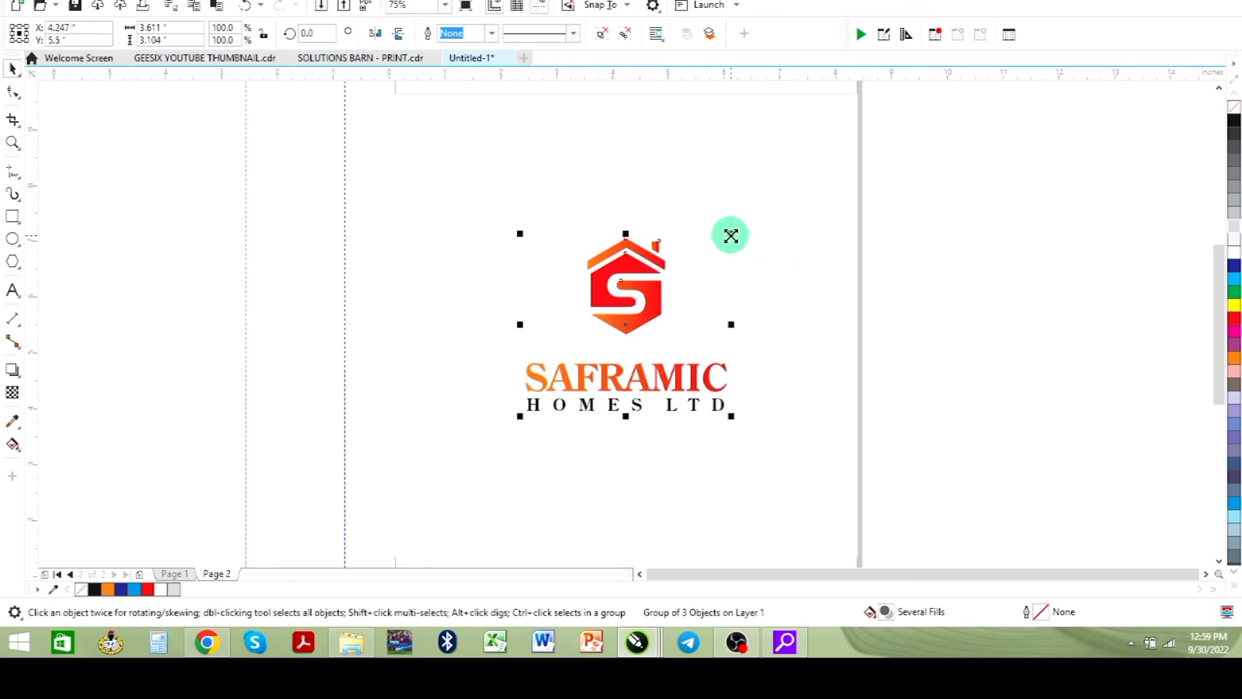
drag(732, 234, 766, 204)
click(970, 271)
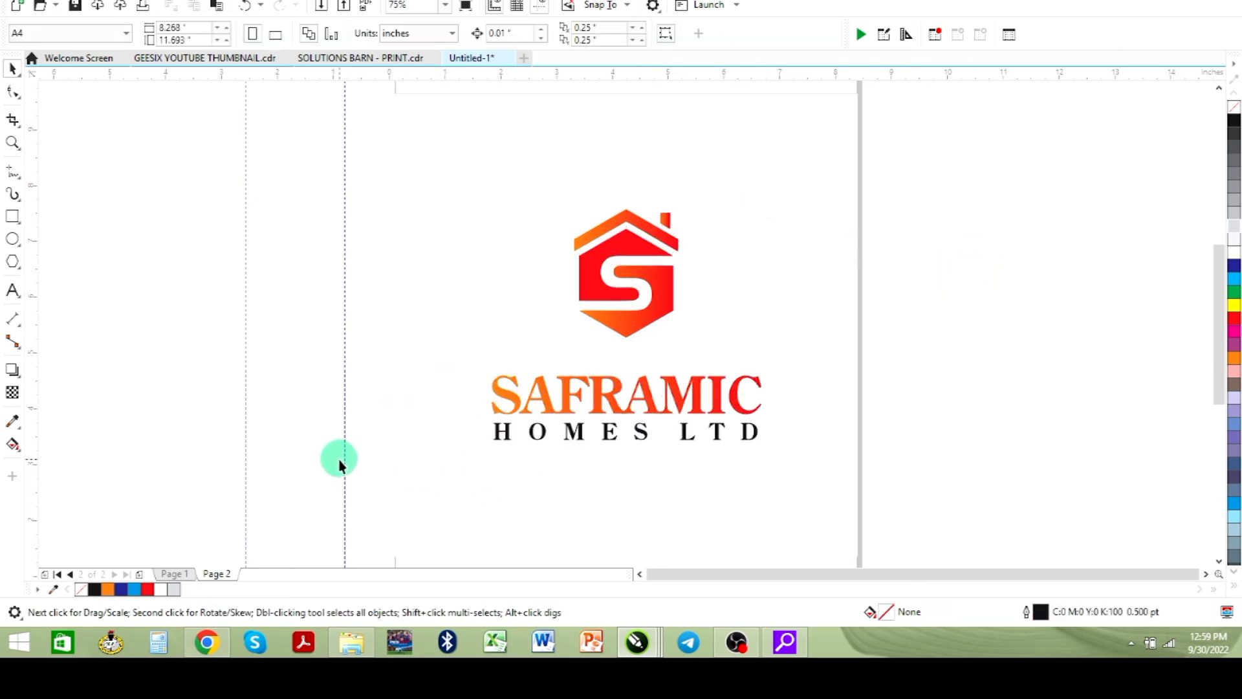
Step: Duplicate Page 2 with its contents as a new page after it
right_click(217, 575)
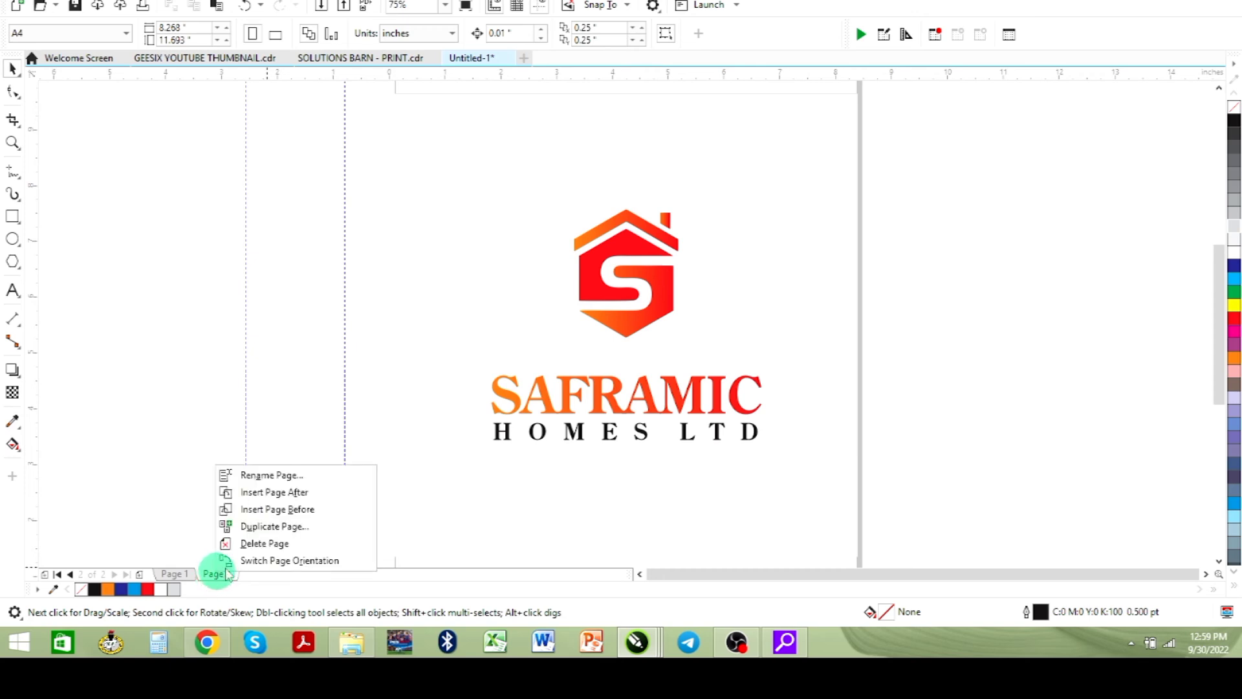
click(278, 536)
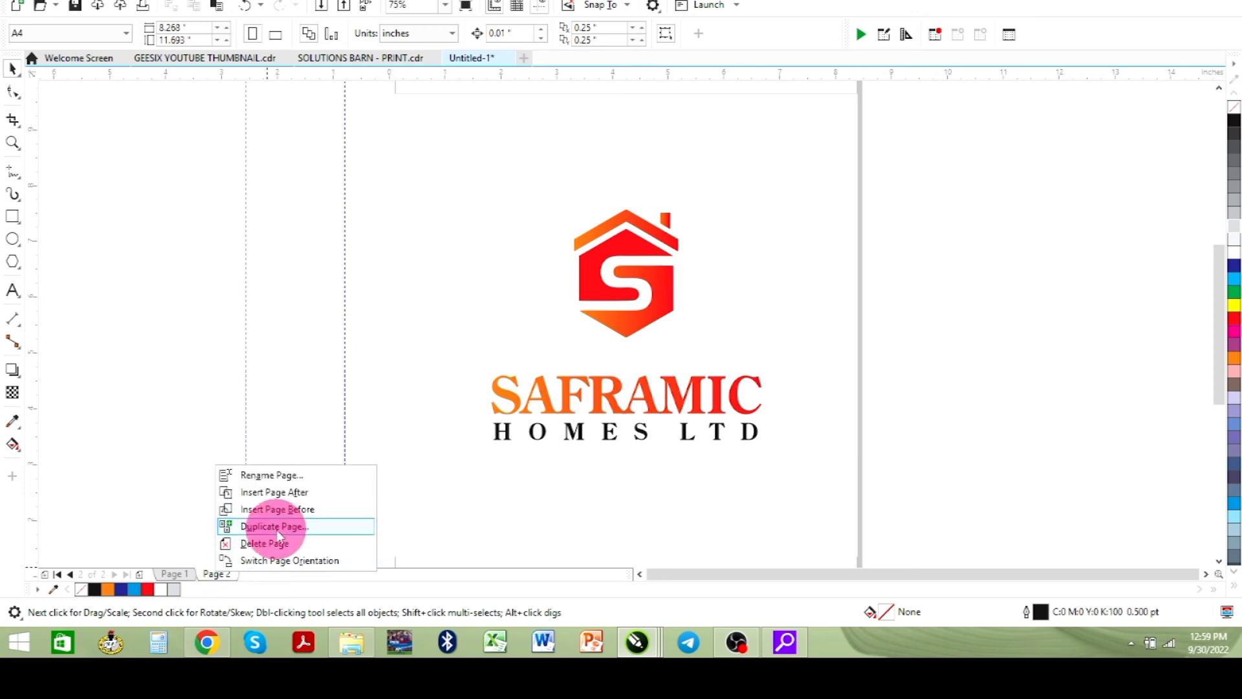
click(617, 343)
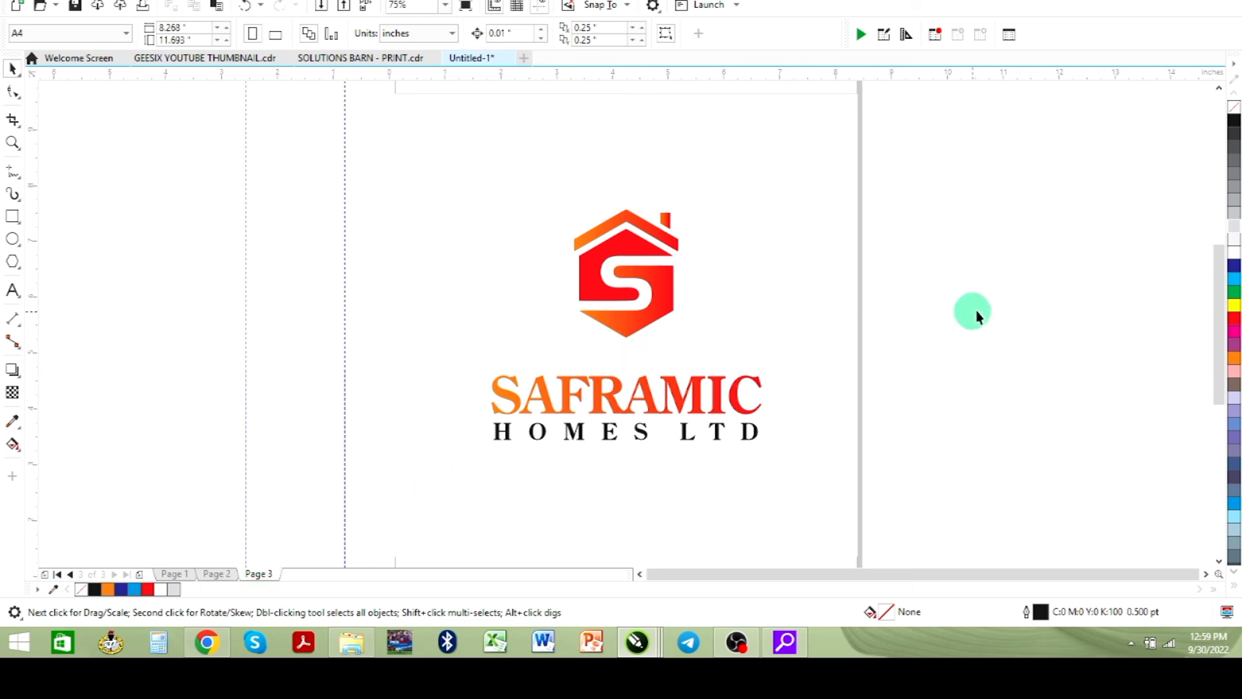
Step: On Page 3, move the logo off the page to the right and ungroup it into mark and text lines
click(555, 398)
drag(601, 270, 989, 244)
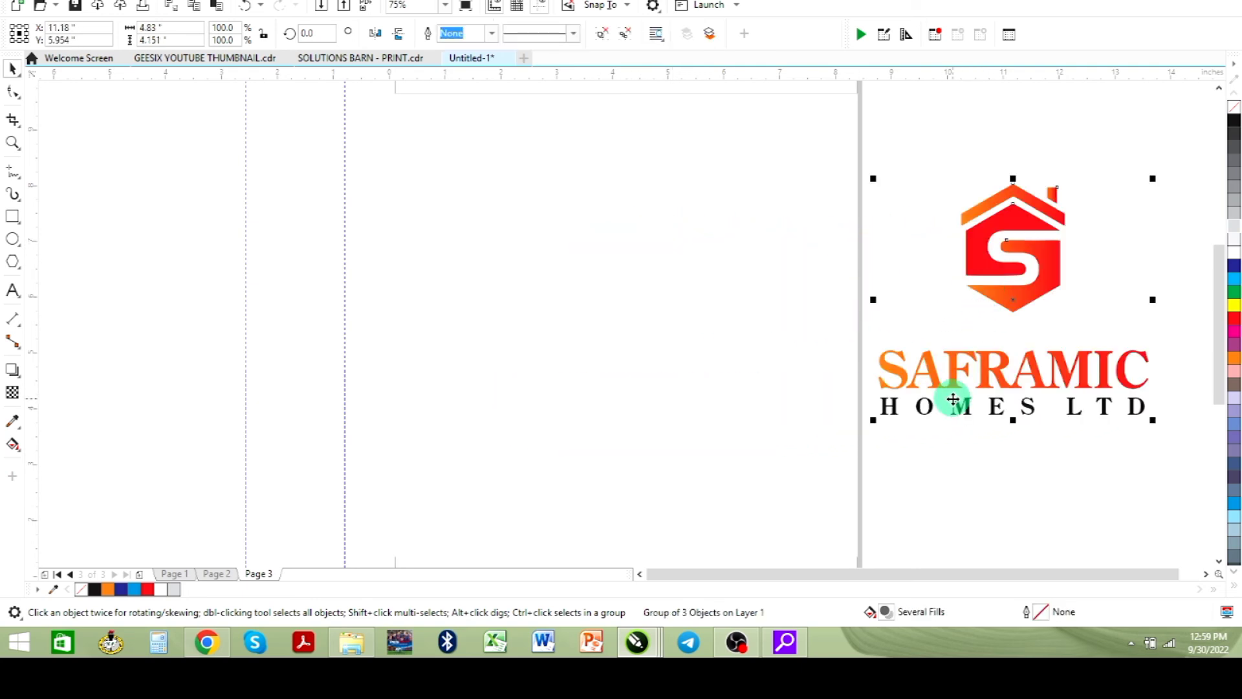
key(ctrl+u)
click(968, 490)
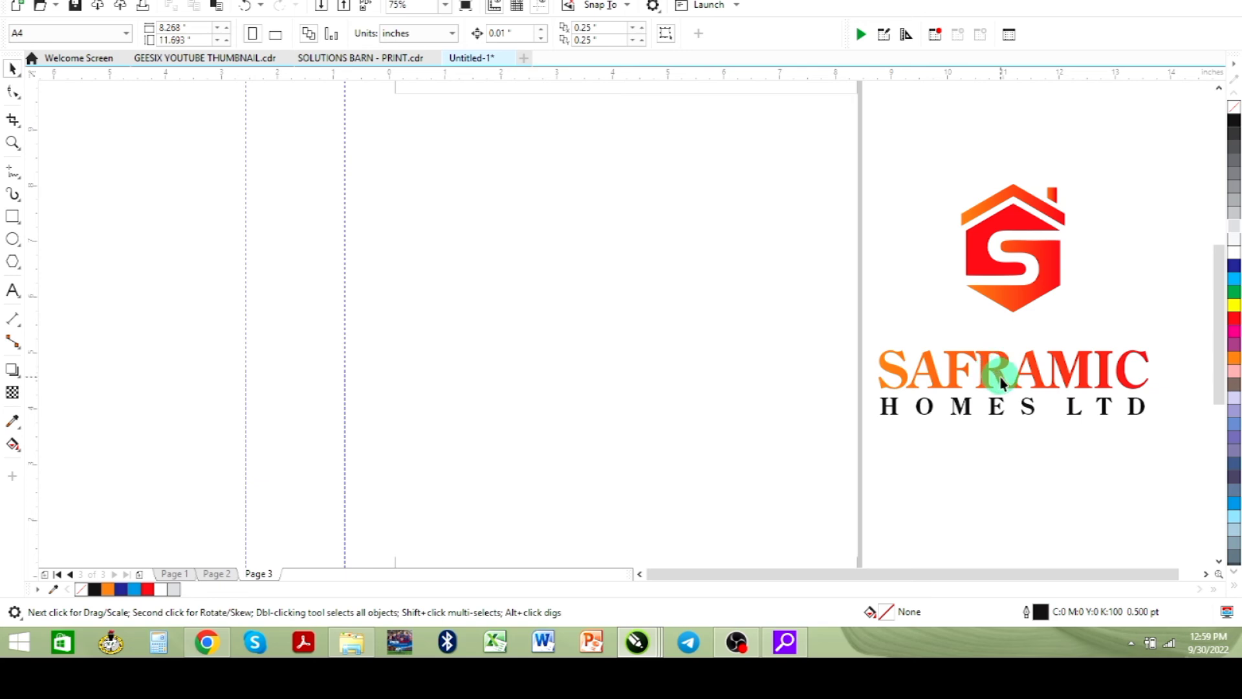
Step: Copy the orange-to-red gradient fill of the SAFRAMIC text onto the background square of Page 3
drag(1001, 382, 758, 347)
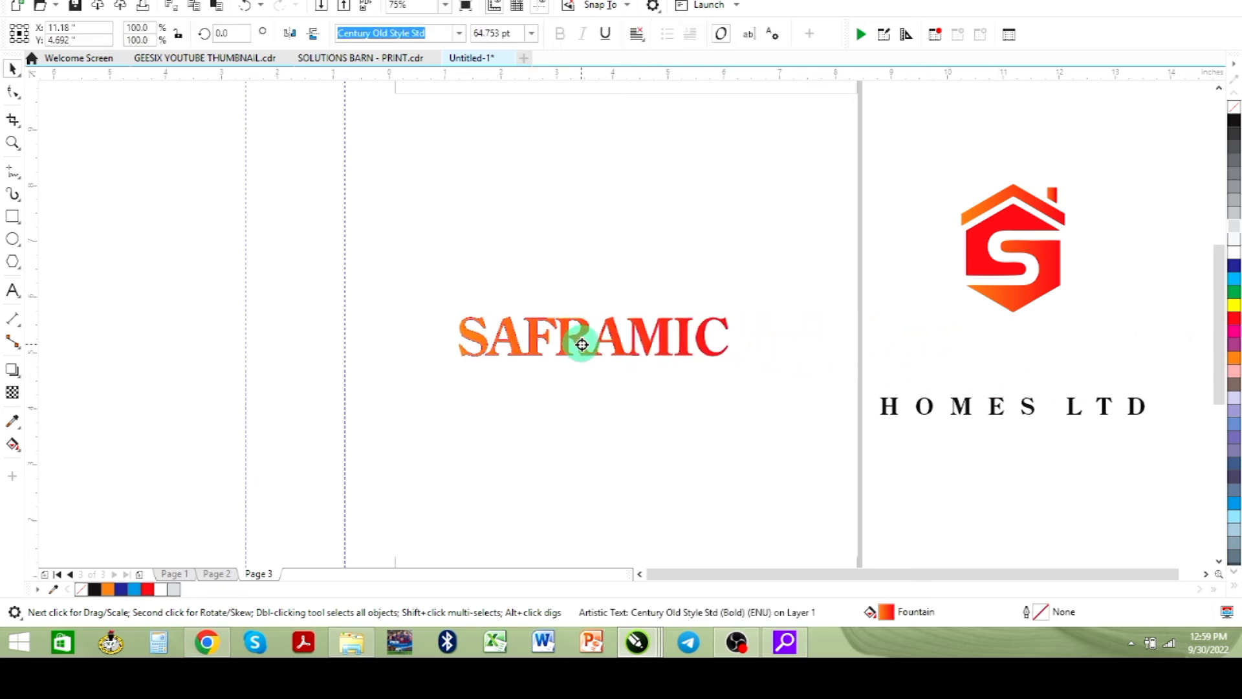
drag(582, 345, 582, 345)
click(636, 395)
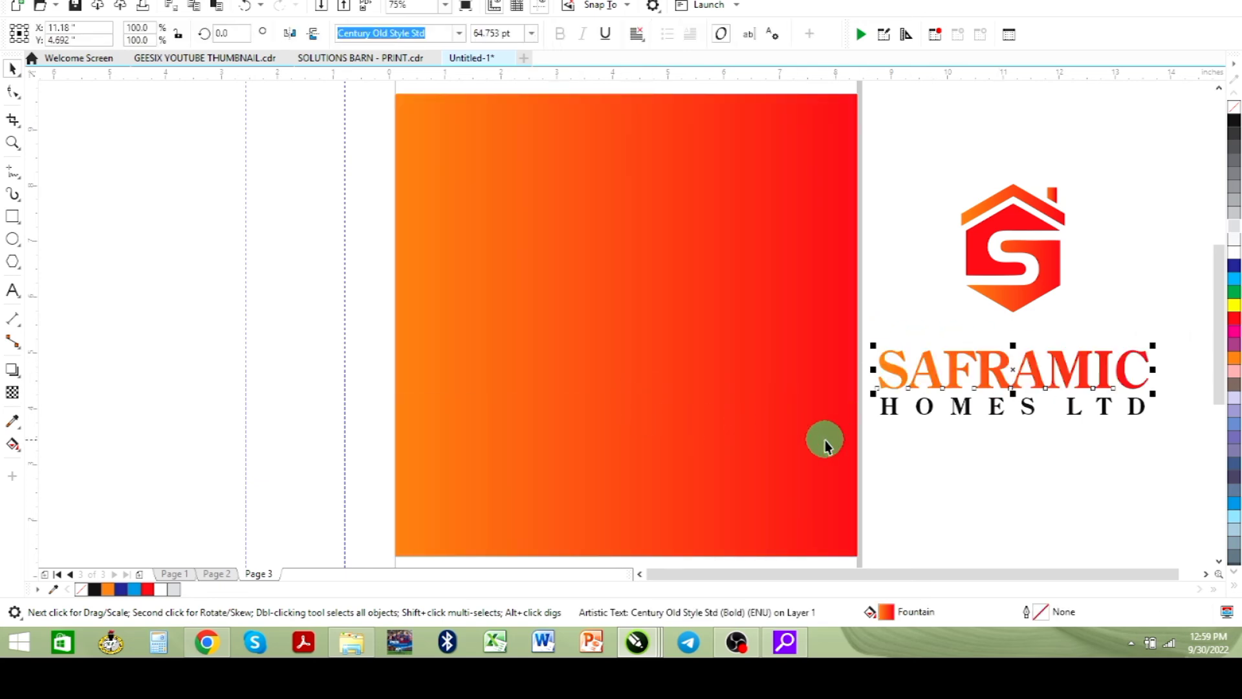
Step: Fill the house mark and both text lines with white and move them back onto the gradient square
drag(884, 133, 1068, 438)
drag(1187, 449, 837, 139)
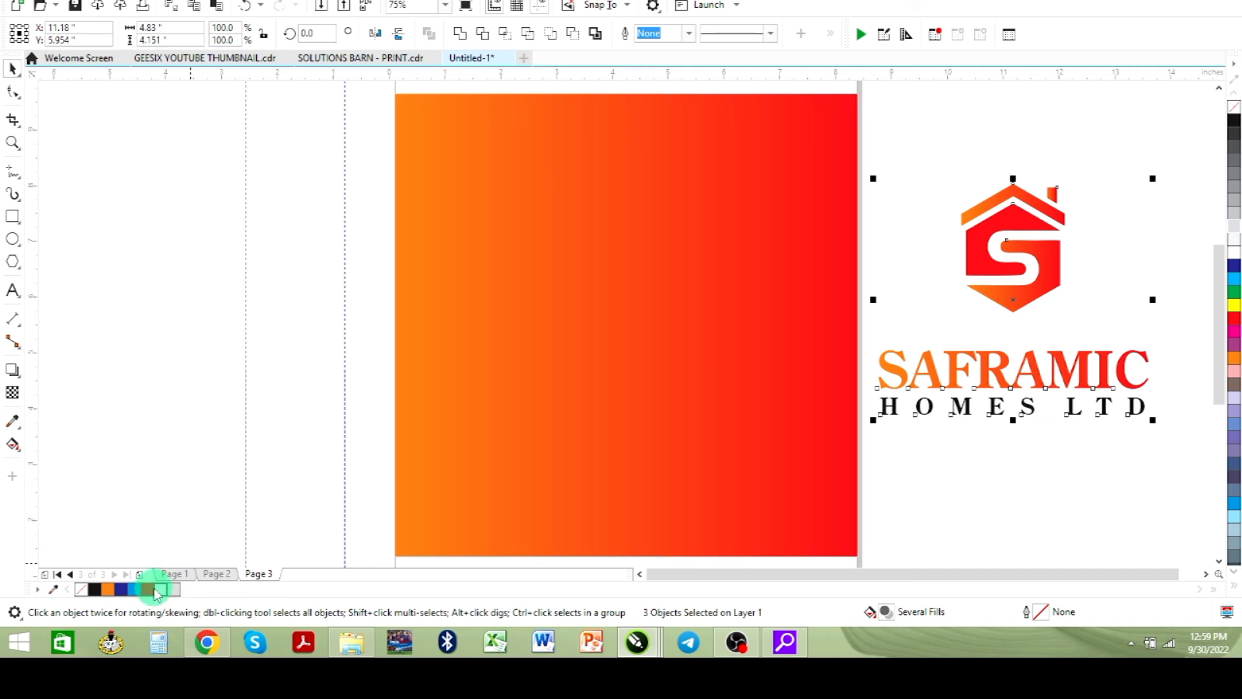
click(156, 594)
drag(1018, 300, 623, 328)
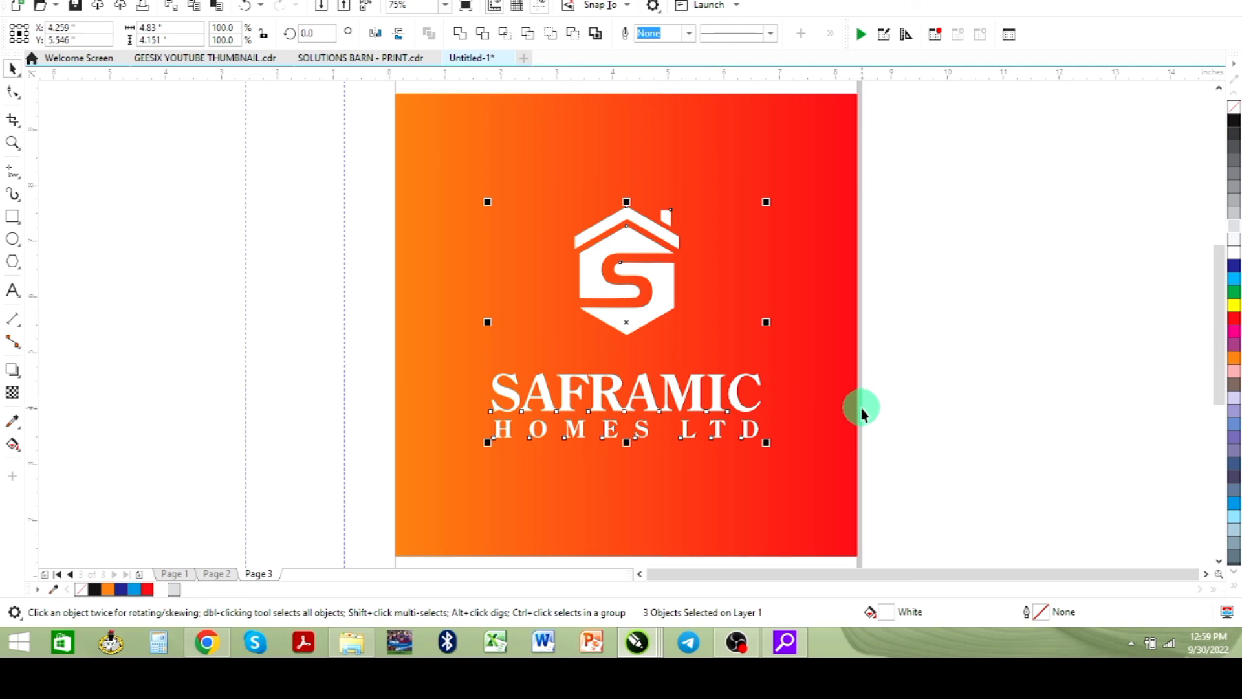
Step: Group the white house mark and text lines and center the group on the page
right_click(661, 290)
click(718, 262)
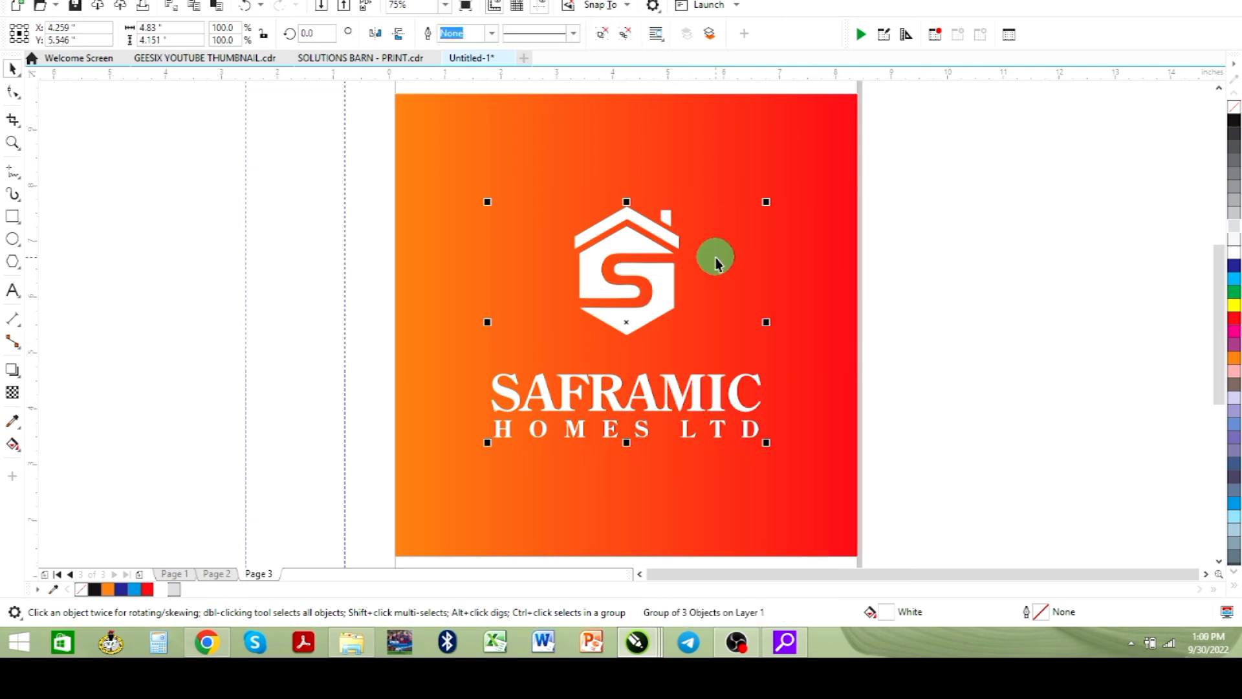
drag(698, 277, 698, 279)
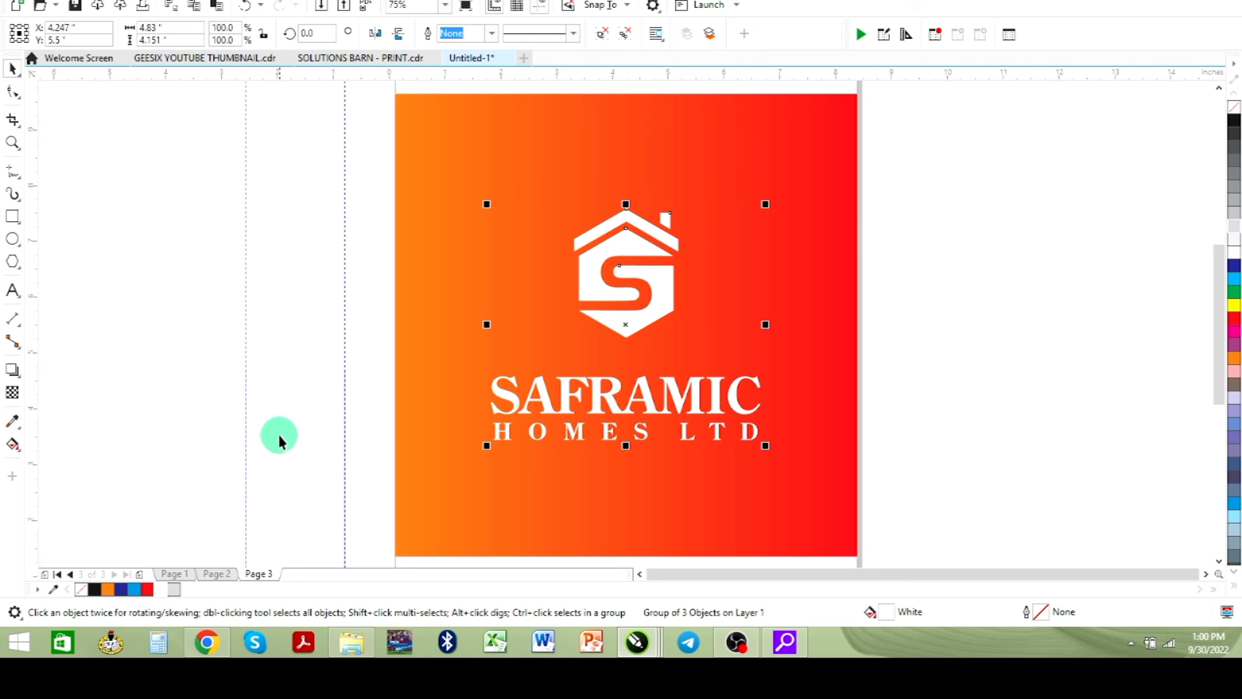
click(1001, 396)
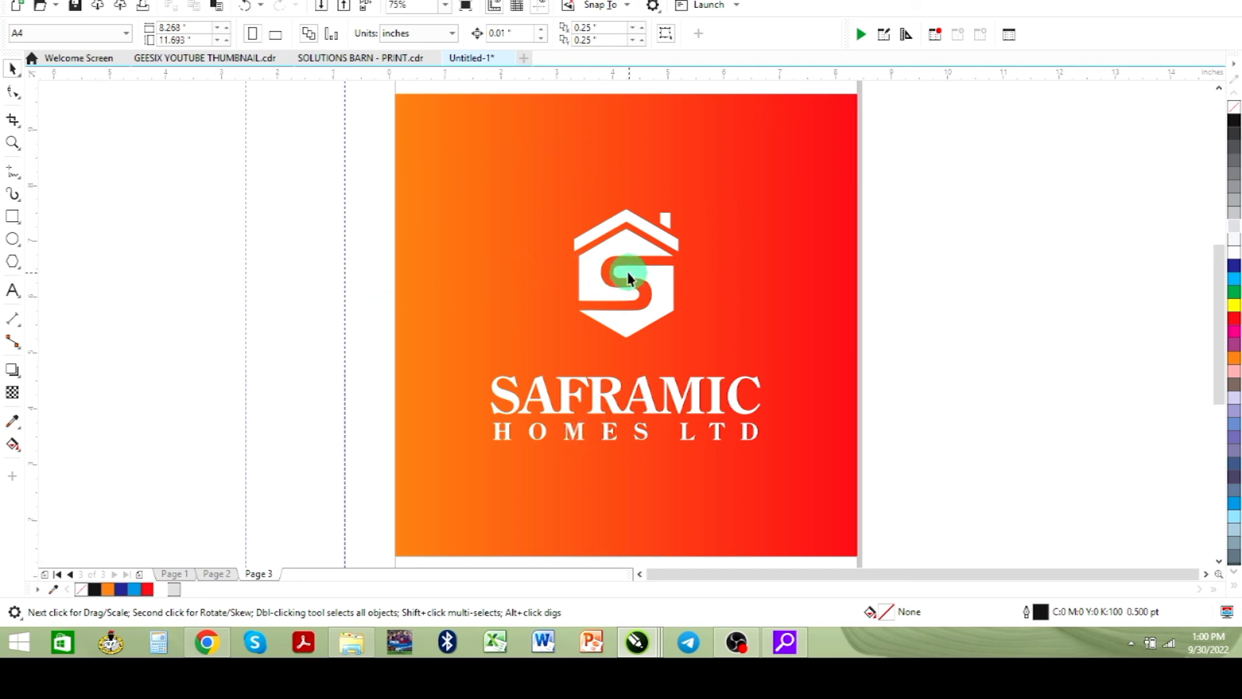
Step: Ungroup the white logo and PowerClip a copy of its house mark inside the gradient square at the lower-left corner
click(603, 258)
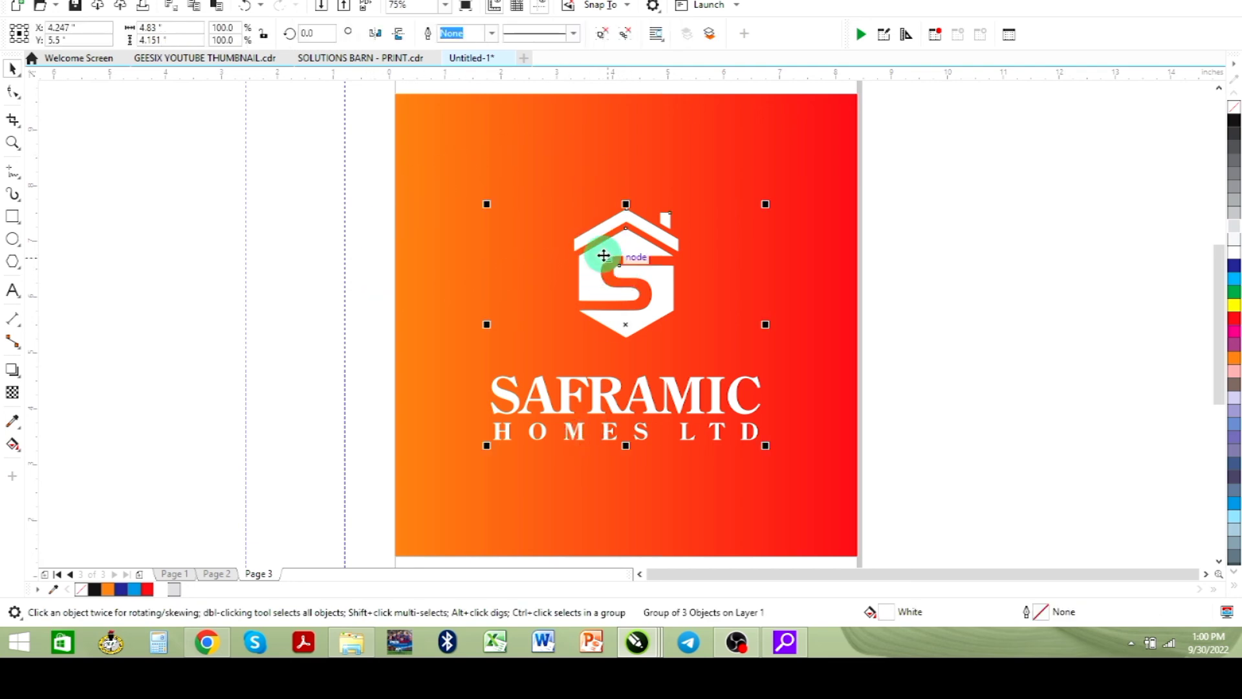
click(970, 280)
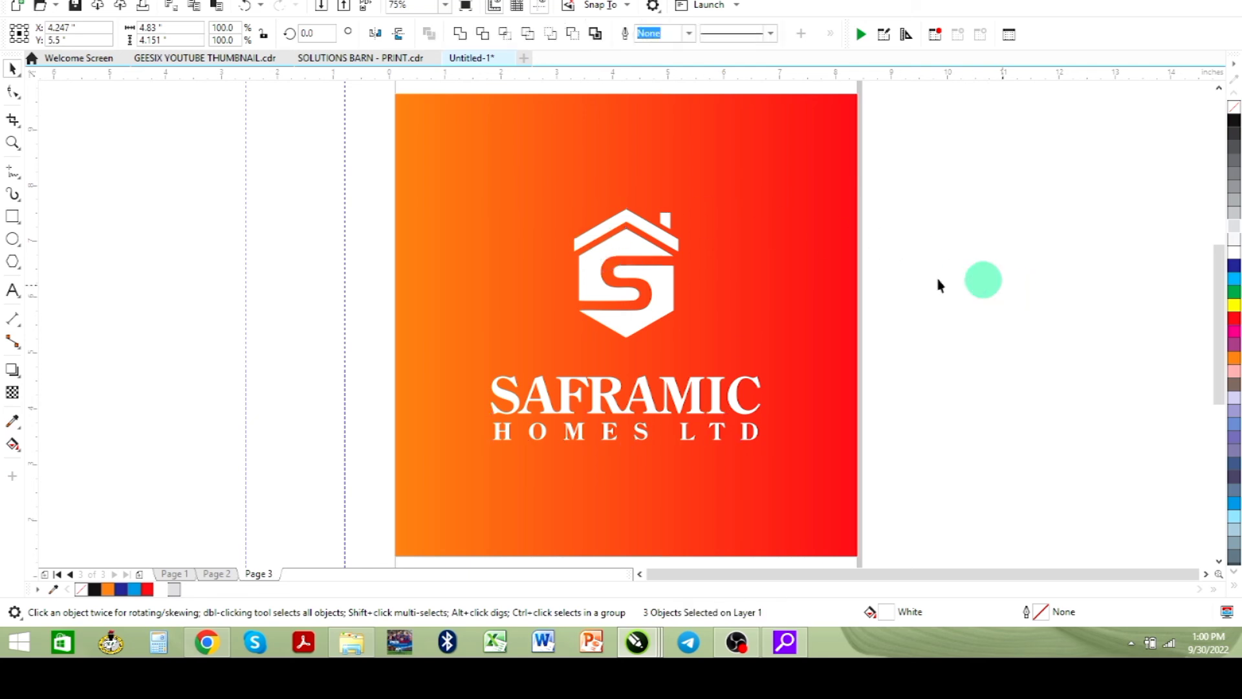
drag(660, 309, 437, 476)
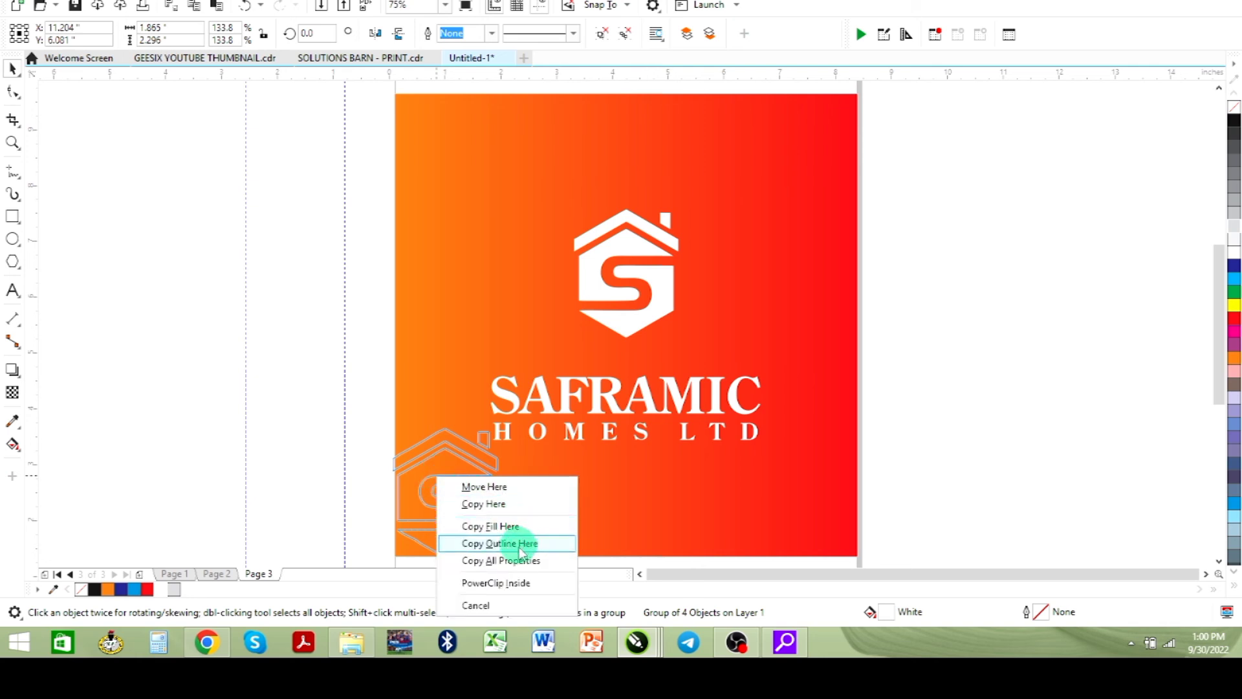
click(518, 585)
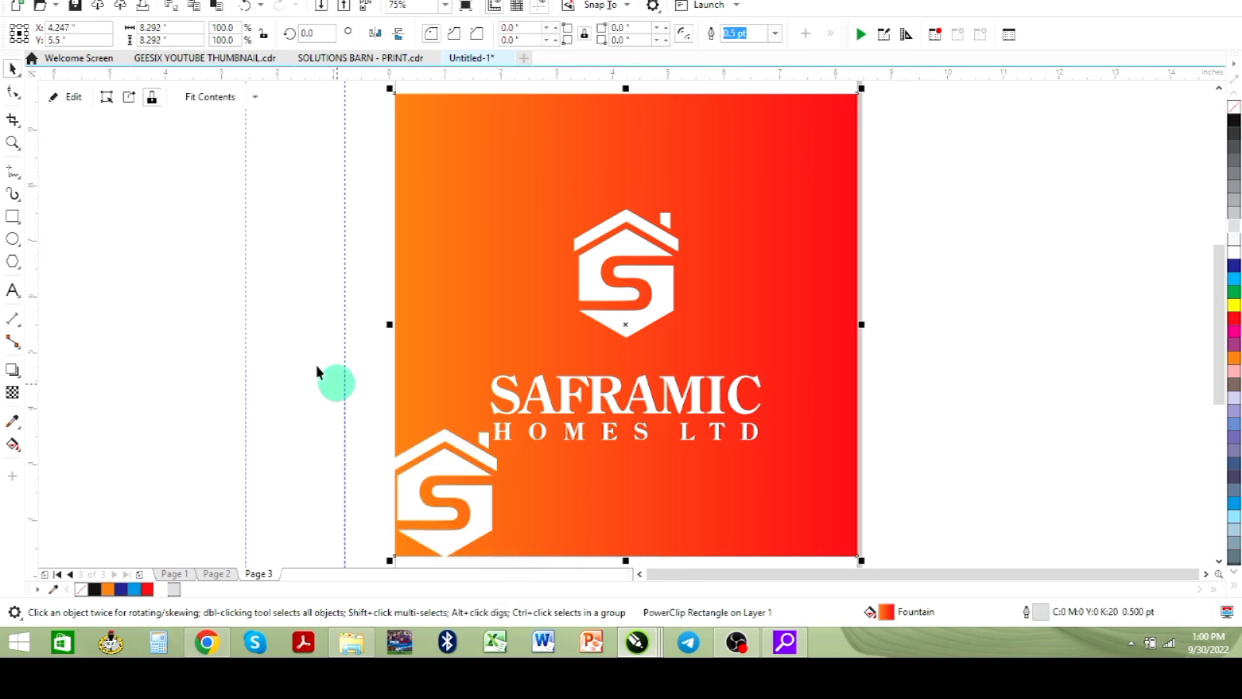
Step: Edit the square's PowerClip contents, enlarging the house mark copy to about 6 in wide and placing it partly beyond the square's left edge
click(72, 102)
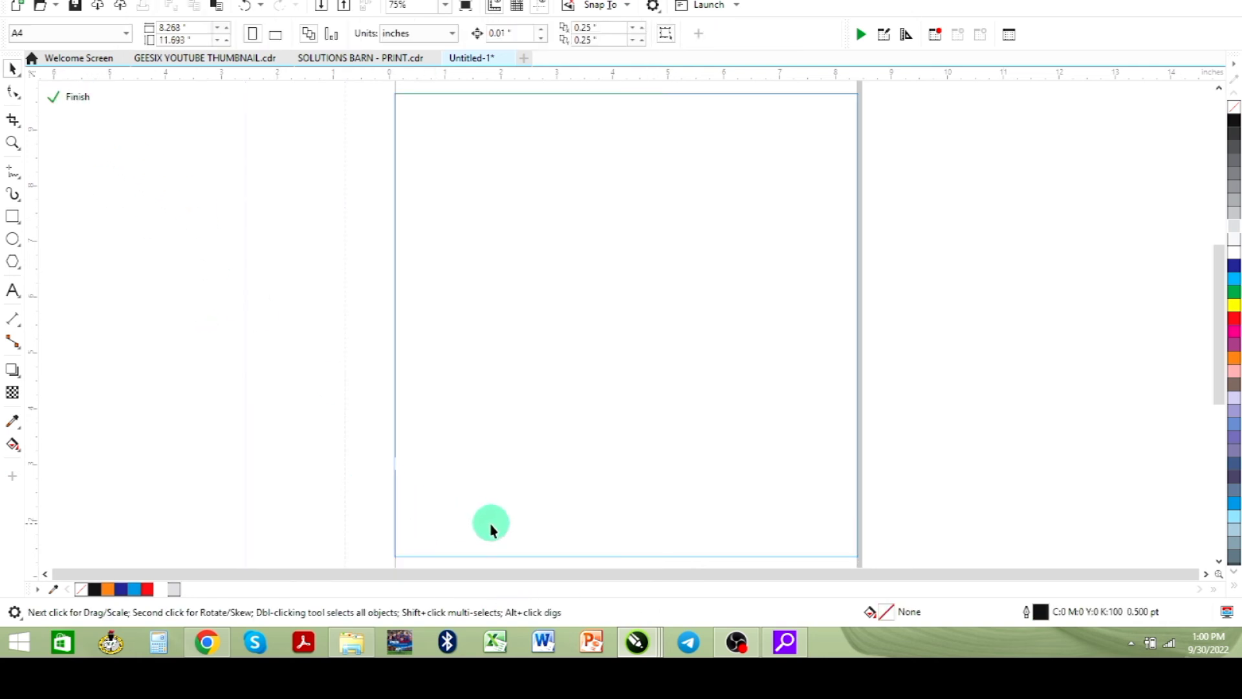
click(457, 513)
drag(502, 422, 632, 330)
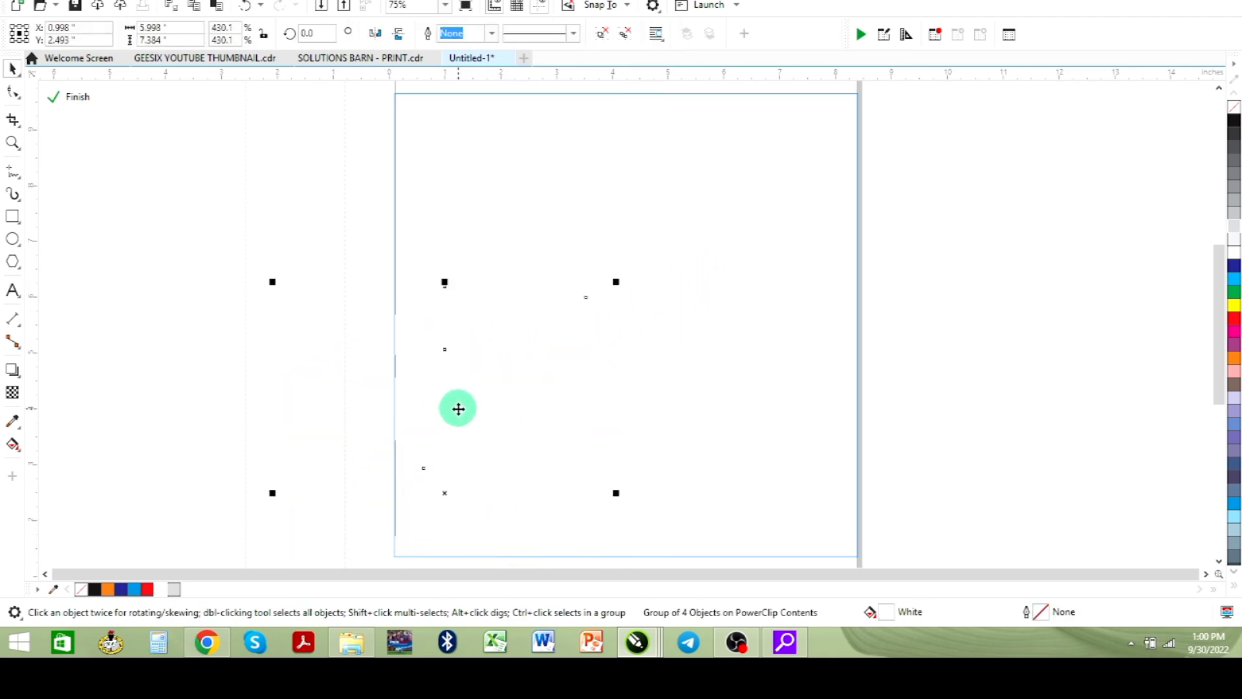
drag(458, 408, 411, 353)
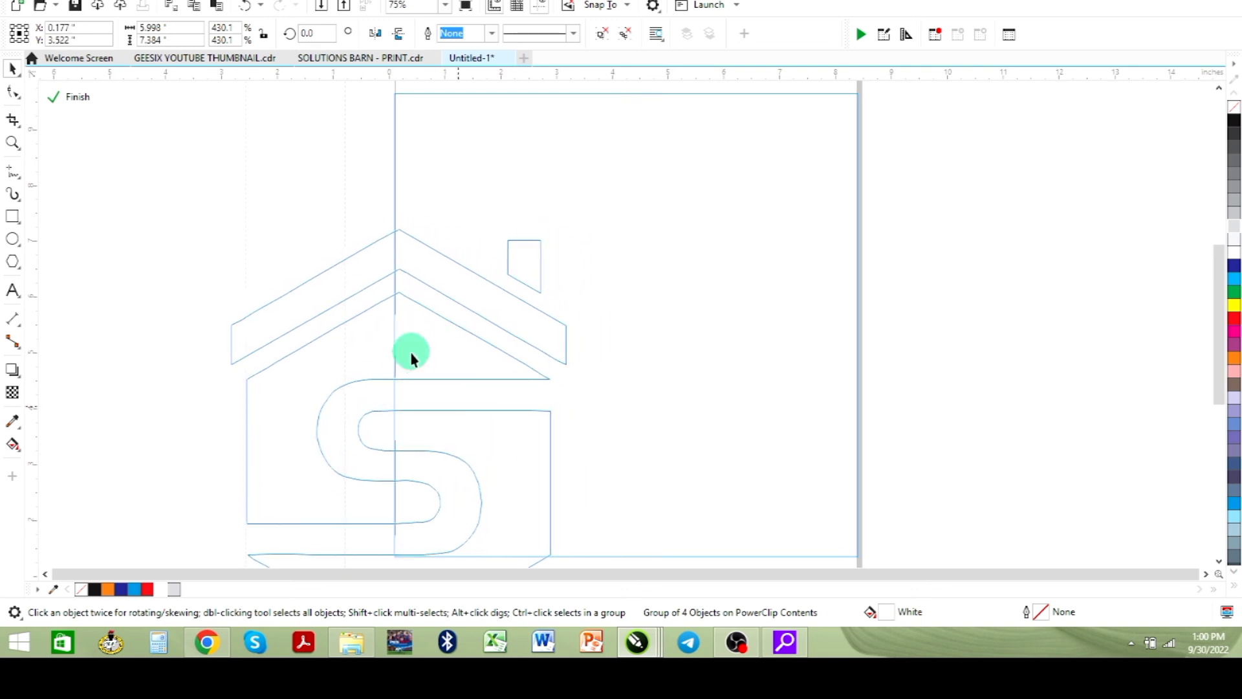
Step: Give the large clipped house mark a uniform transparency of 90, finish editing the PowerClip, and preview the page full screen
click(12, 393)
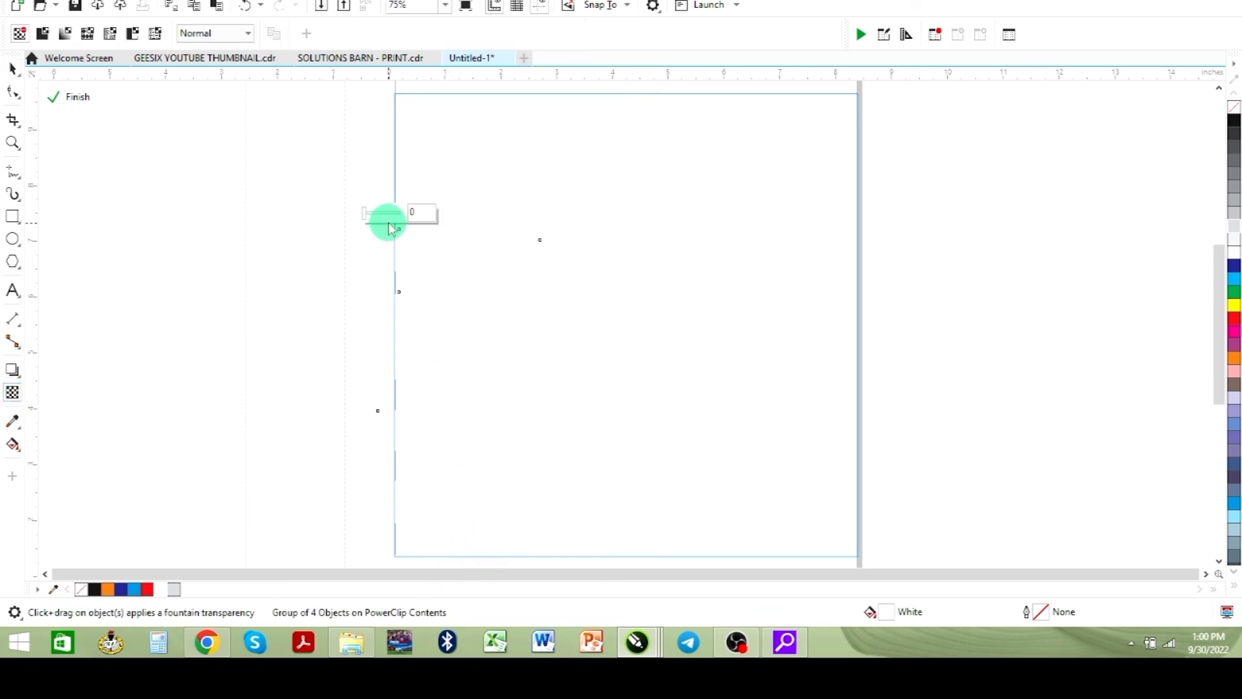
click(392, 213)
drag(420, 212, 396, 211)
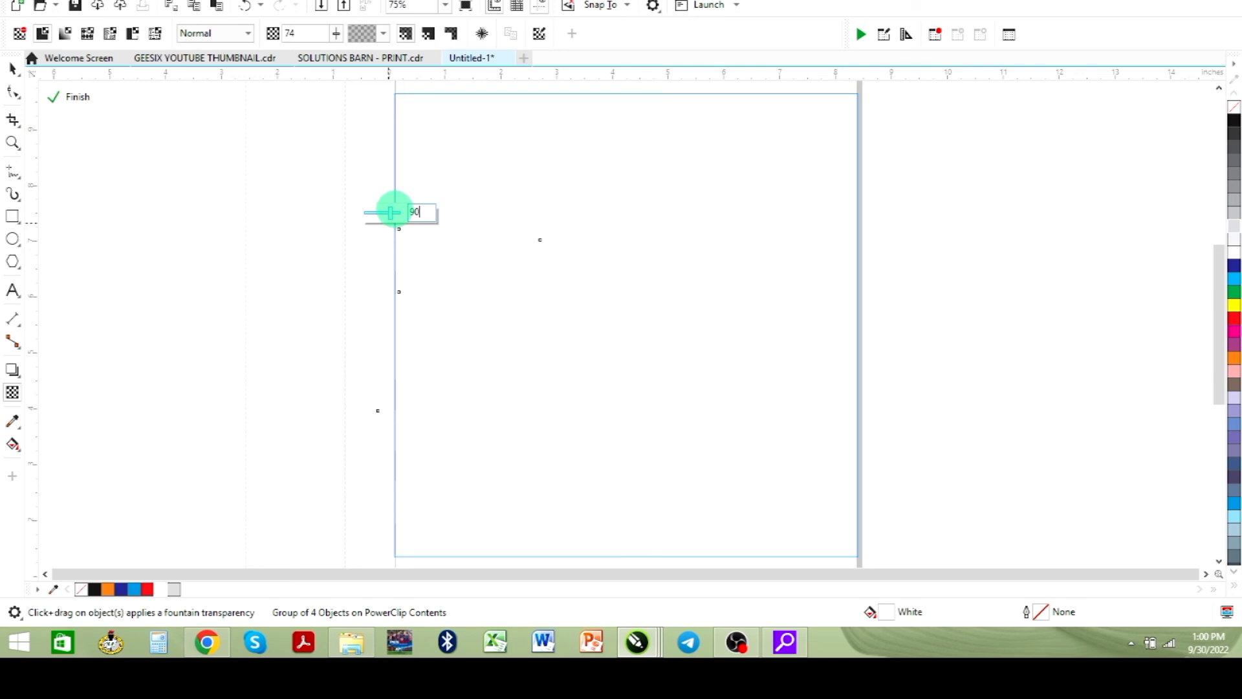
key(Return)
click(69, 98)
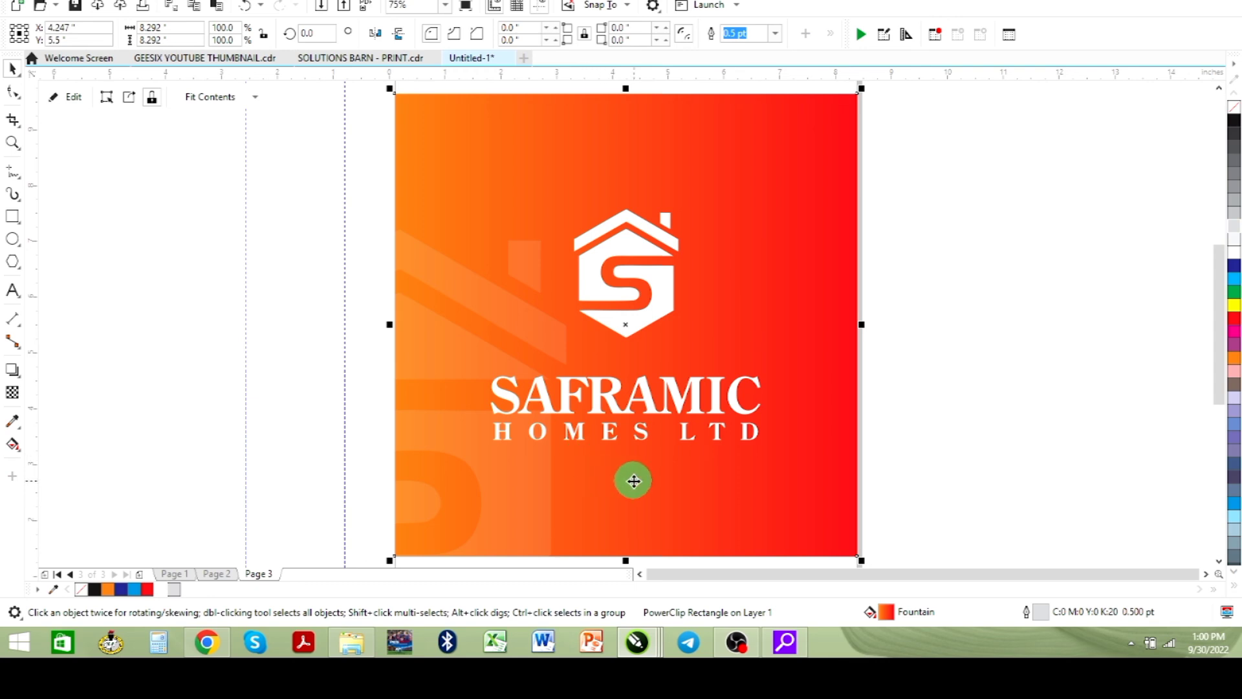
key(F9)
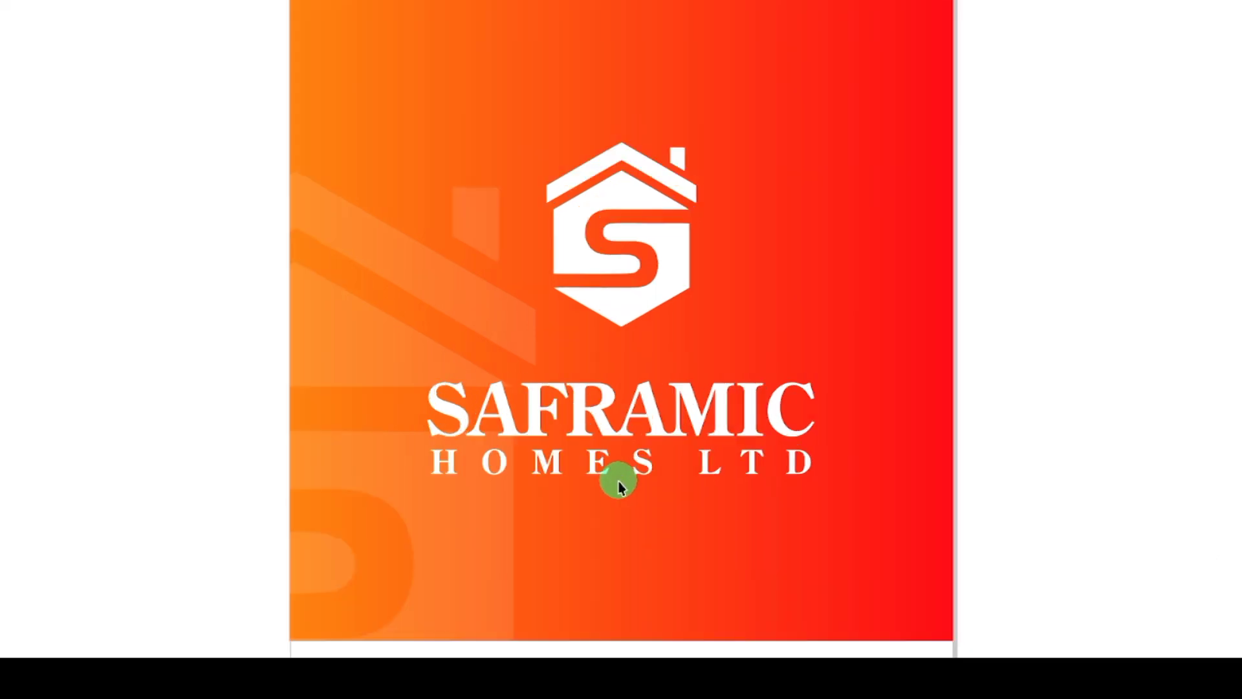